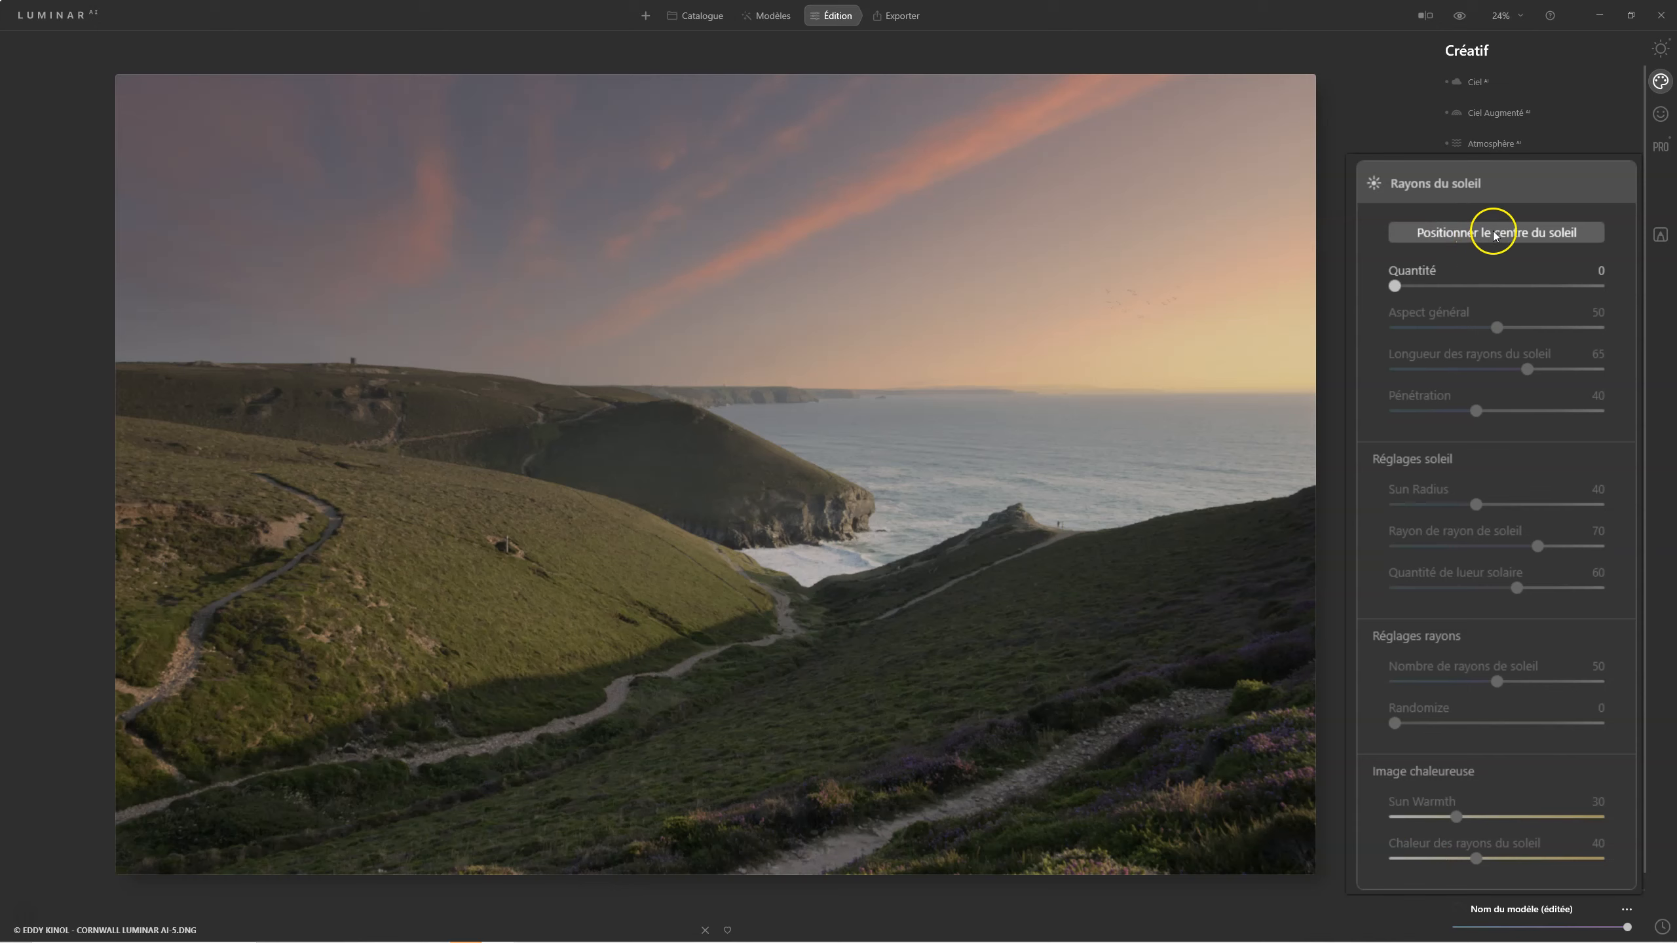
Place the sun centre in the bright right part of the sky and set the sun rays' Quantité to 52
{"action": "left_click", "coordinate": [1522, 238]}
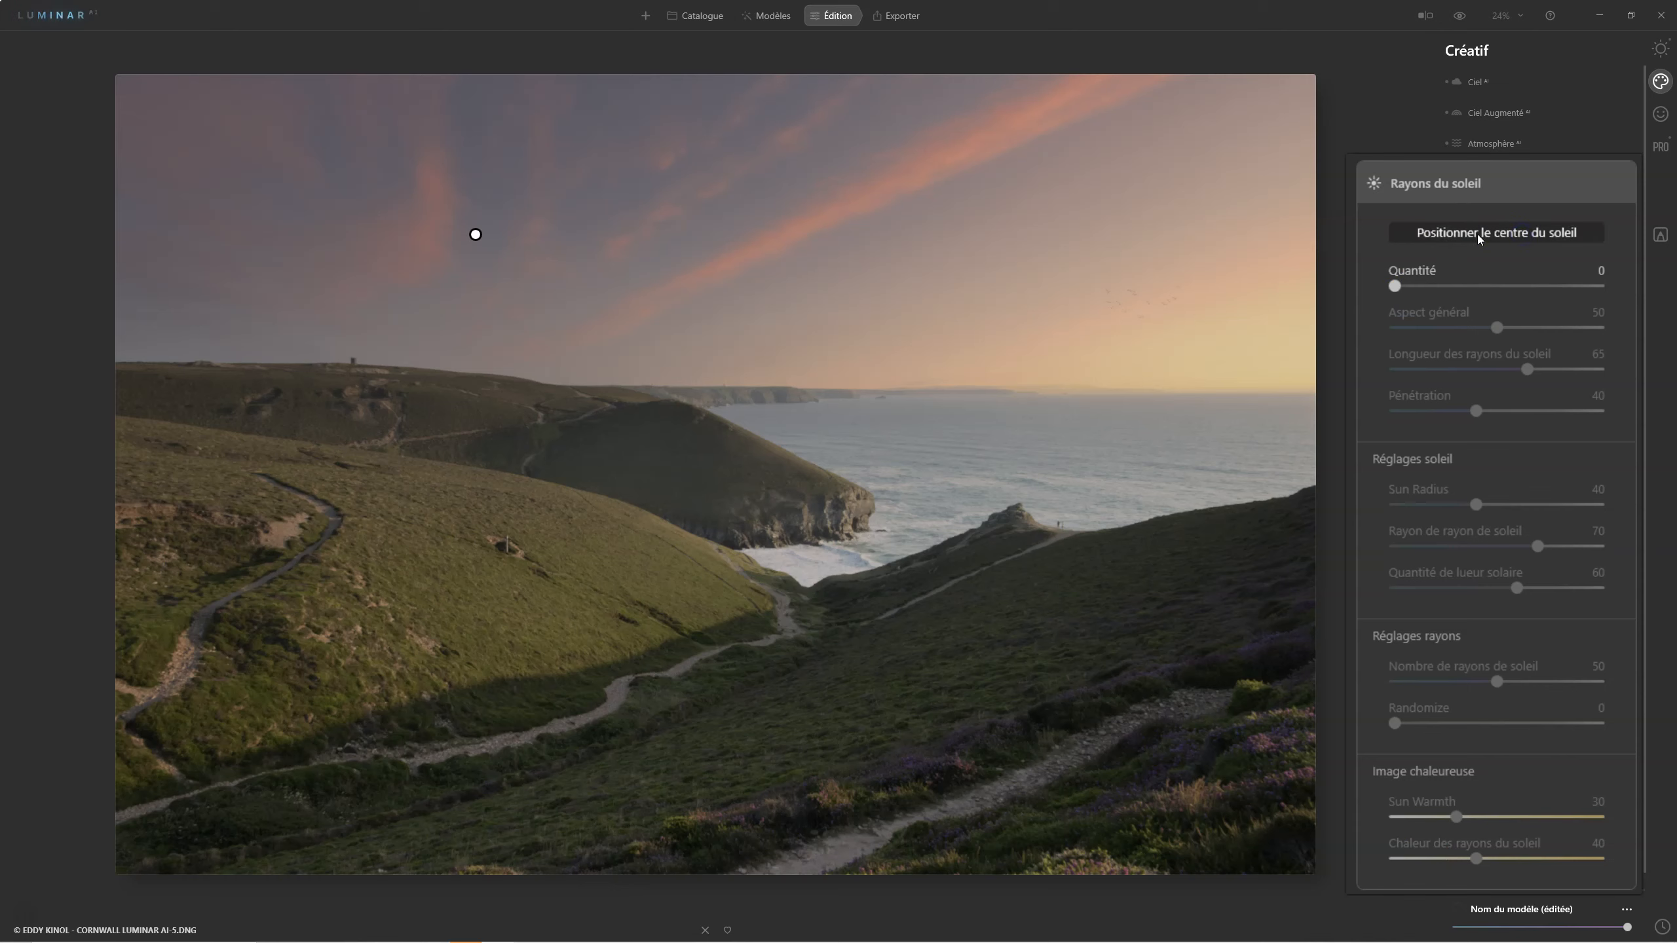
{"action": "mouse_move", "coordinate": [475, 232]}
{"action": "left_mouse_down"}
{"action": "mouse_move", "coordinate": [1058, 259]}
{"action": "mouse_move", "coordinate": [624, 235]}
{"action": "left_mouse_up"}
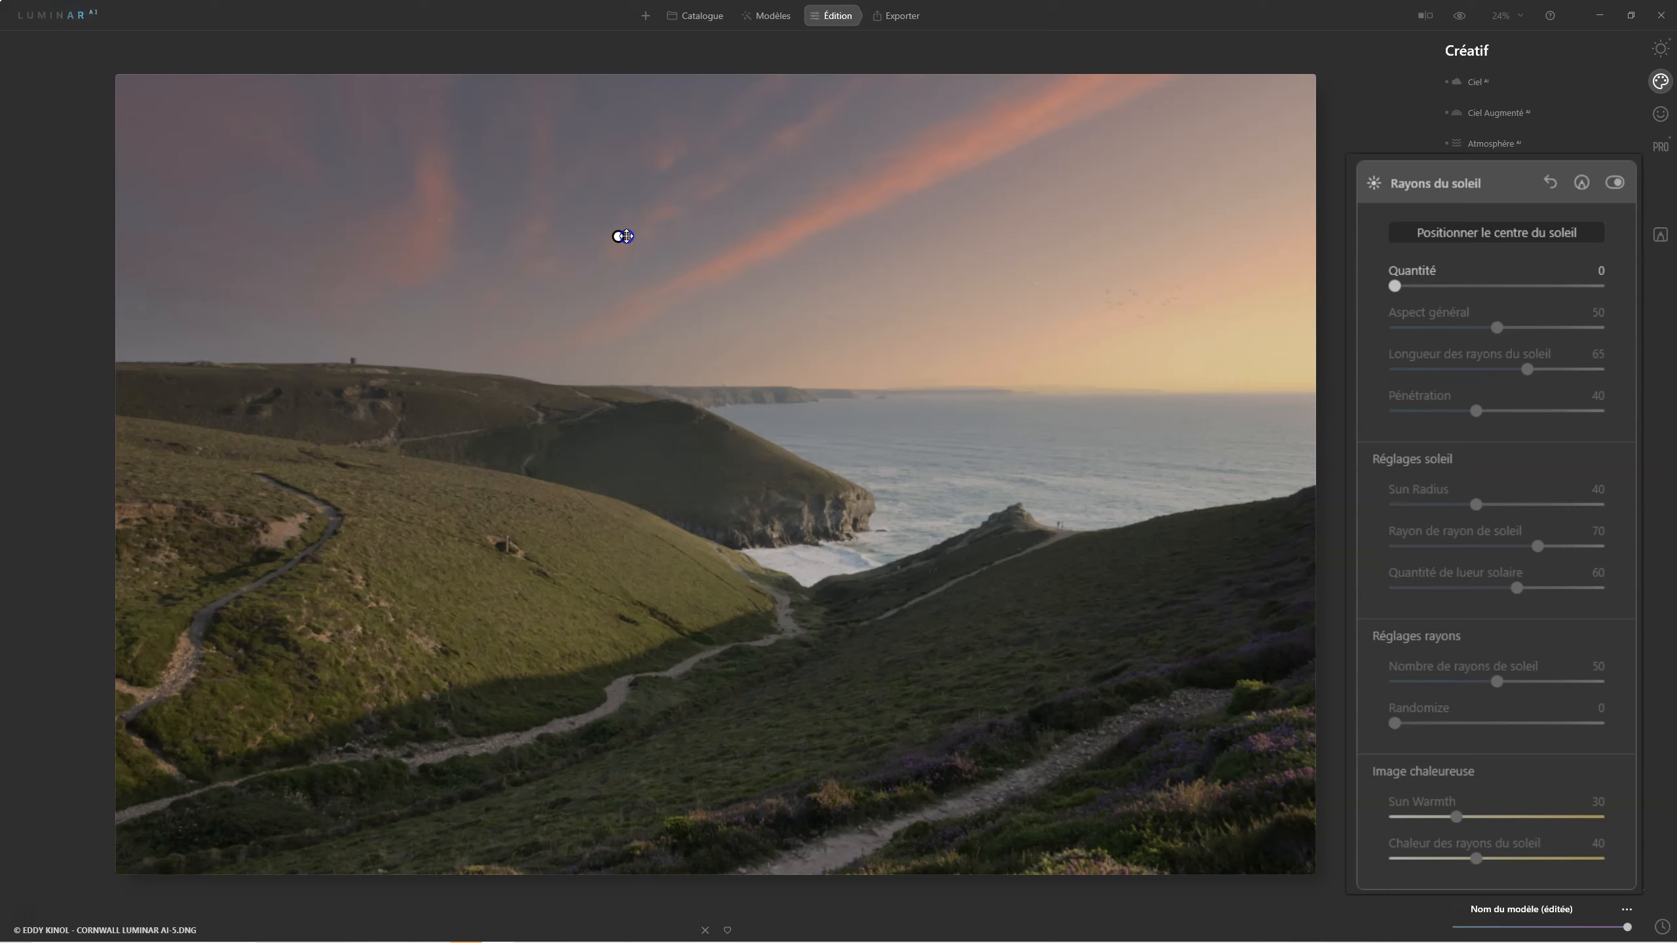
{"action": "mouse_move", "coordinate": [800, 236]}
{"action": "left_mouse_down"}
{"action": "mouse_move", "coordinate": [957, 277]}
{"action": "mouse_move", "coordinate": [648, 254]}
{"action": "mouse_move", "coordinate": [688, 244]}
{"action": "mouse_move", "coordinate": [633, 235]}
{"action": "mouse_move", "coordinate": [1129, 174]}
{"action": "left_mouse_up"}
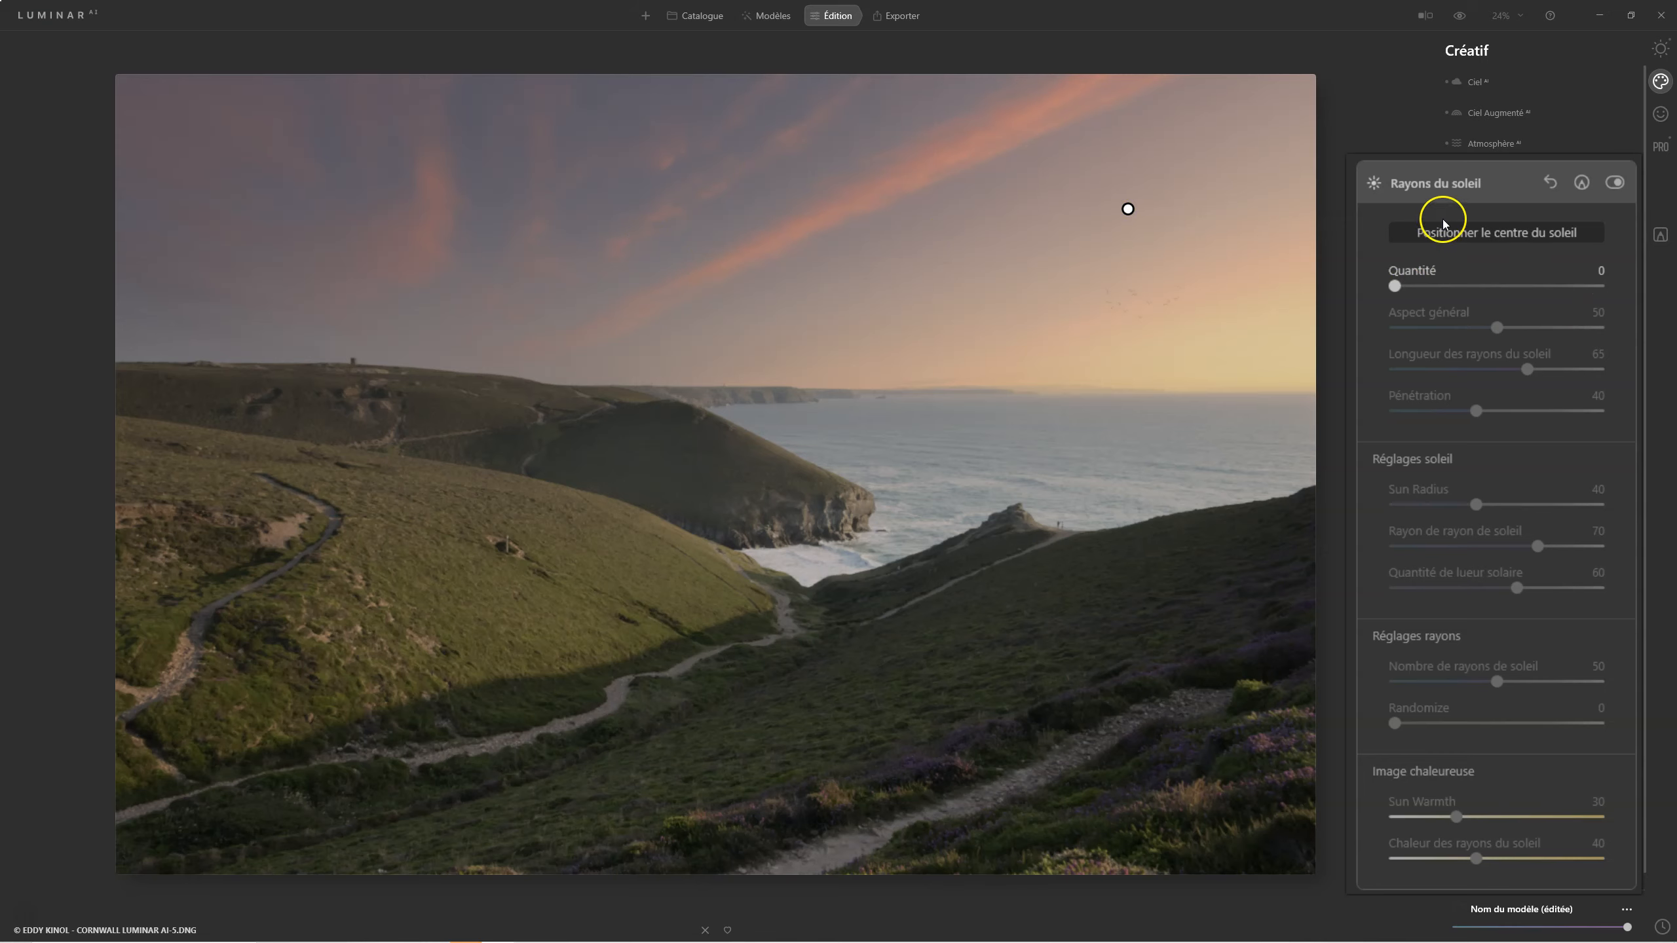
{"action": "left_click_drag", "start_coordinate": [1395, 287], "coordinate": [1500, 287]}
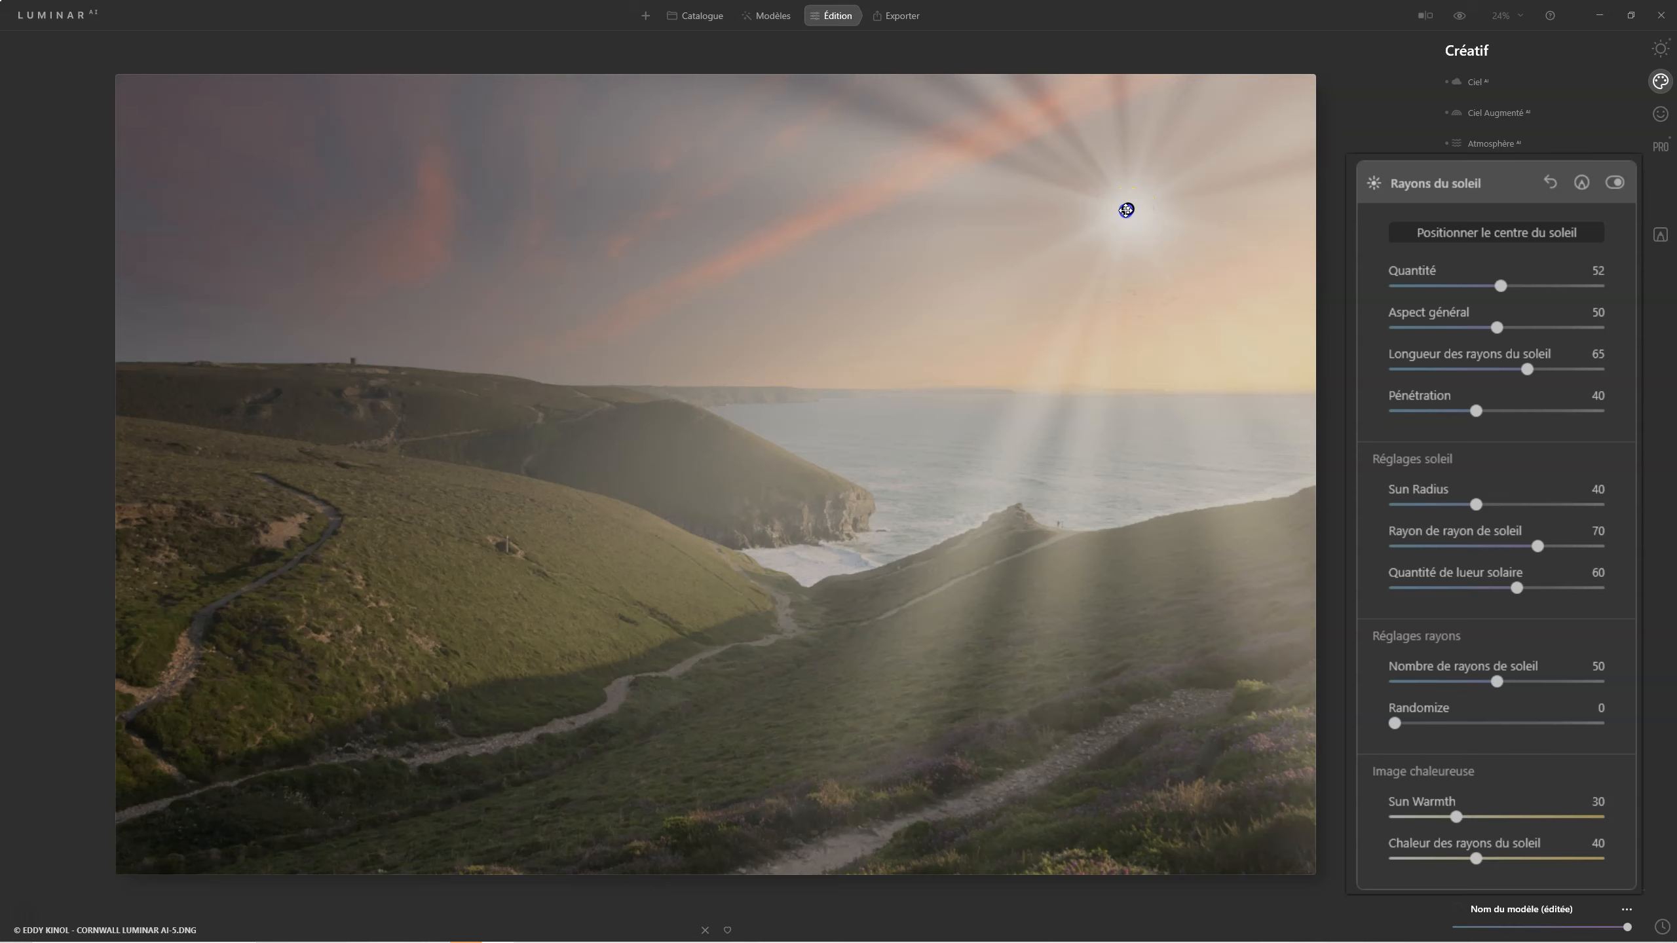
Try the sun centre above the left headland and beyond the photo's right edge, ending in the sky over the sea
{"action": "mouse_move", "coordinate": [1126, 210]}
{"action": "left_mouse_down"}
{"action": "mouse_move", "coordinate": [673, 210]}
{"action": "mouse_move", "coordinate": [486, 246]}
{"action": "mouse_move", "coordinate": [605, 319]}
{"action": "mouse_move", "coordinate": [612, 288]}
{"action": "left_mouse_up"}
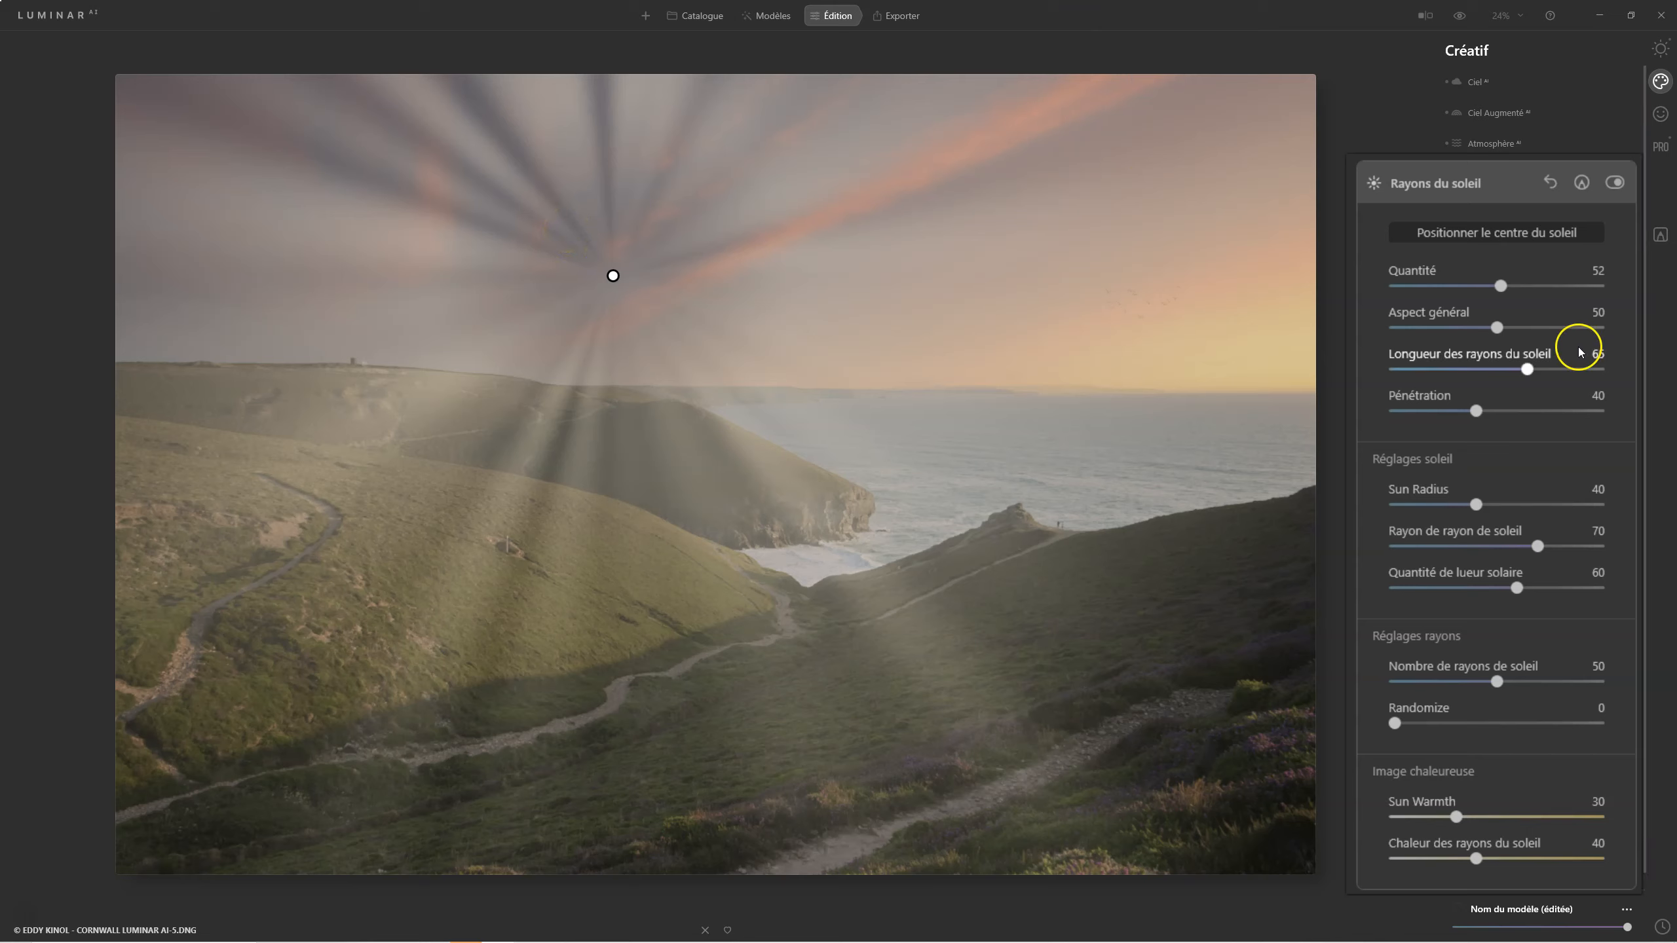
{"action": "left_click", "coordinate": [1385, 656]}
{"action": "left_click_drag", "start_coordinate": [611, 272], "coordinate": [1134, 230]}
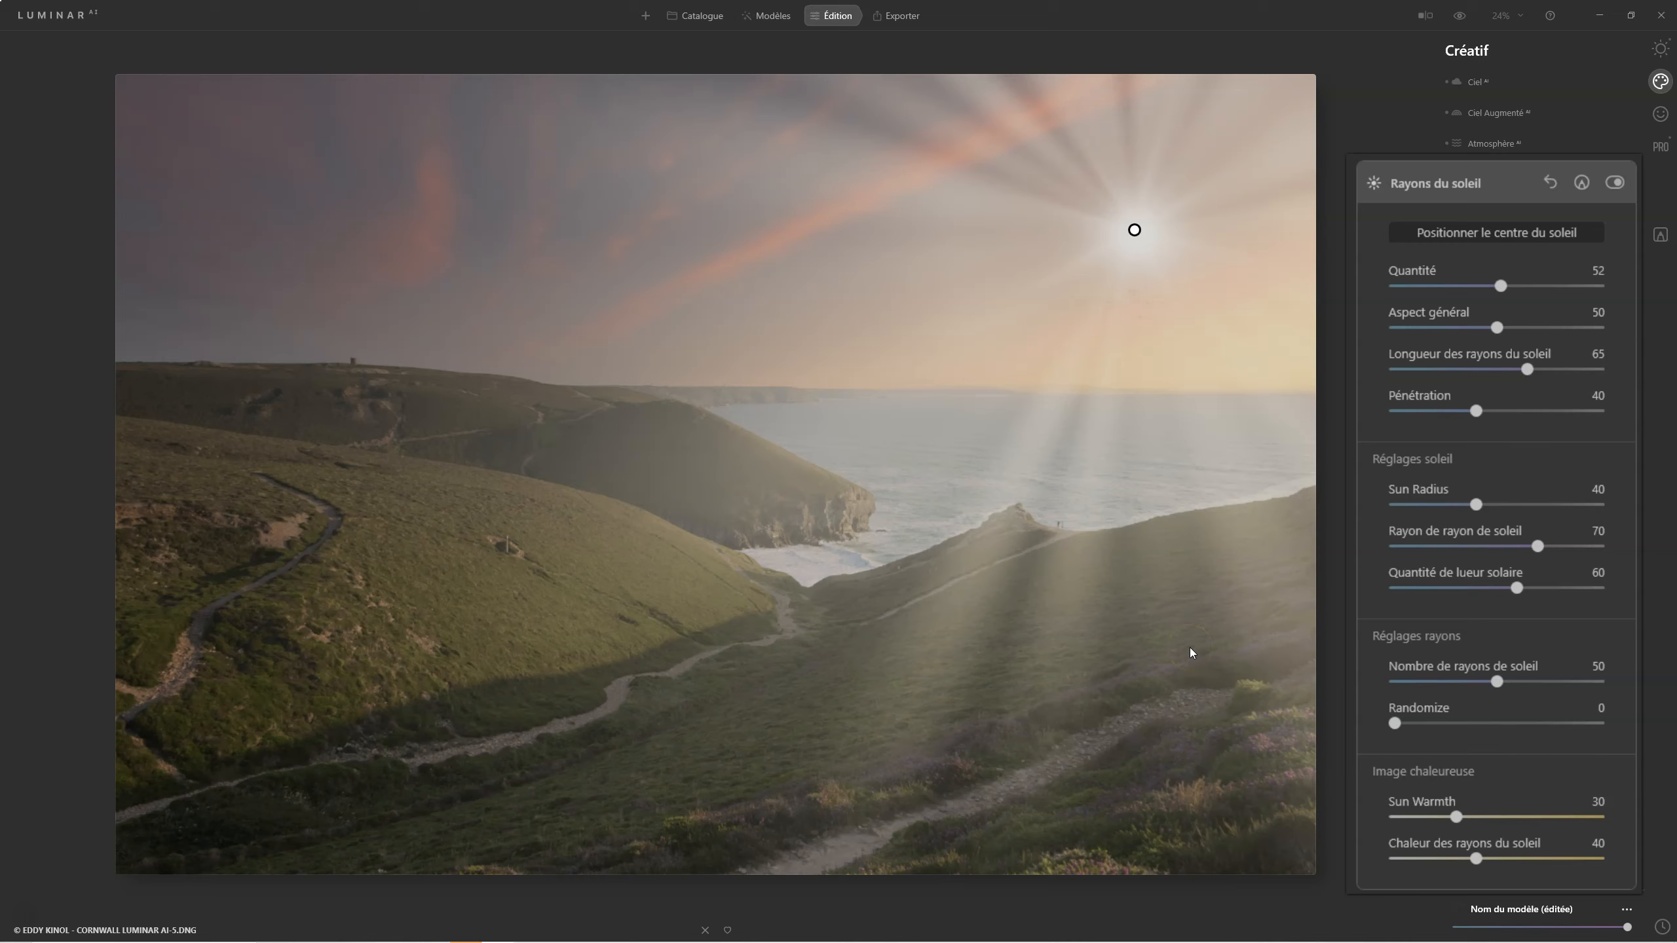
{"action": "left_click_drag", "start_coordinate": [1135, 230], "coordinate": [1389, 350]}
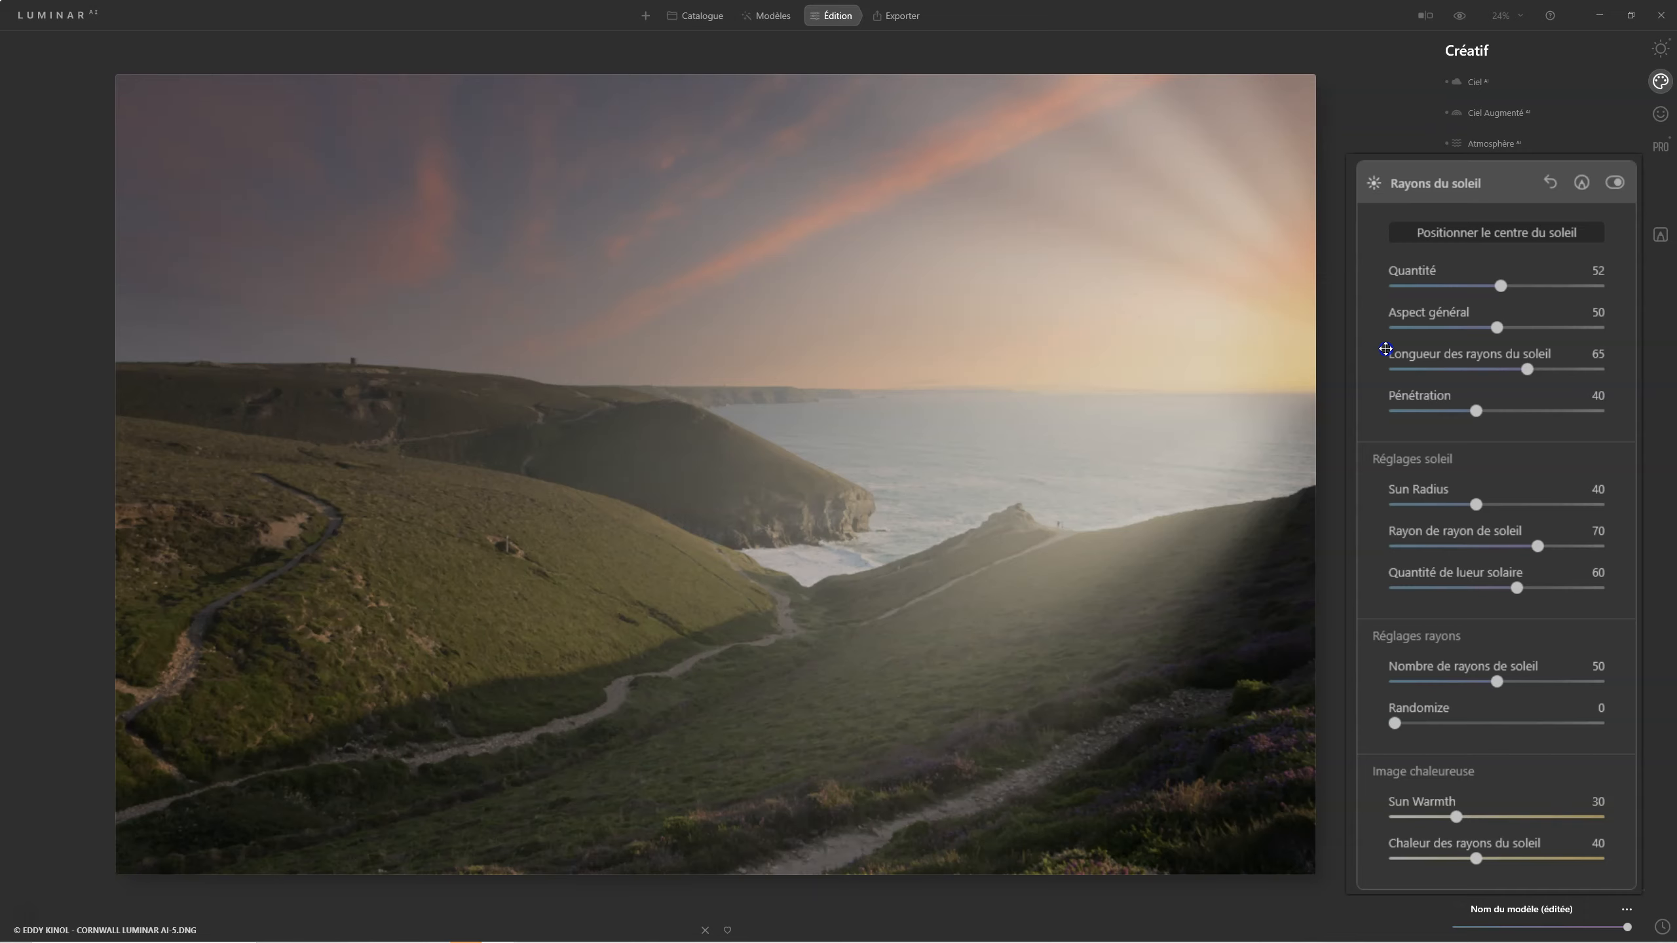
{"action": "left_click_drag", "start_coordinate": [1386, 349], "coordinate": [1044, 251]}
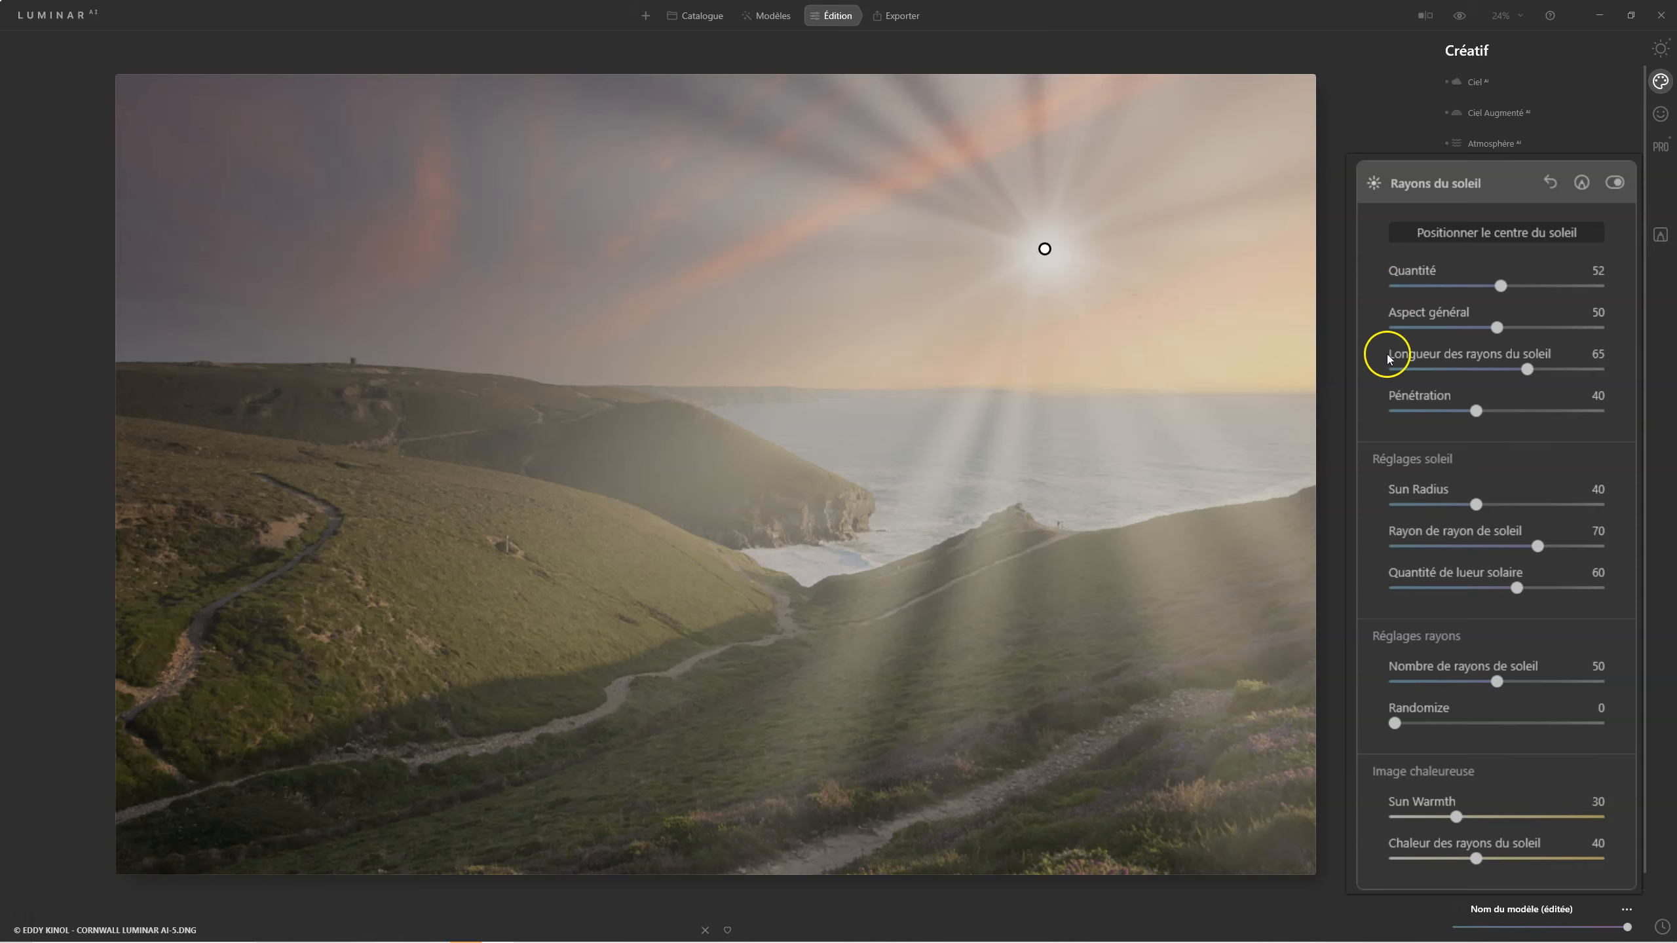
Test the extremes of the ray strength and overall look, settling on Quantité 33 and Aspect général 73
{"action": "left_click_drag", "start_coordinate": [1502, 283], "coordinate": [1634, 285]}
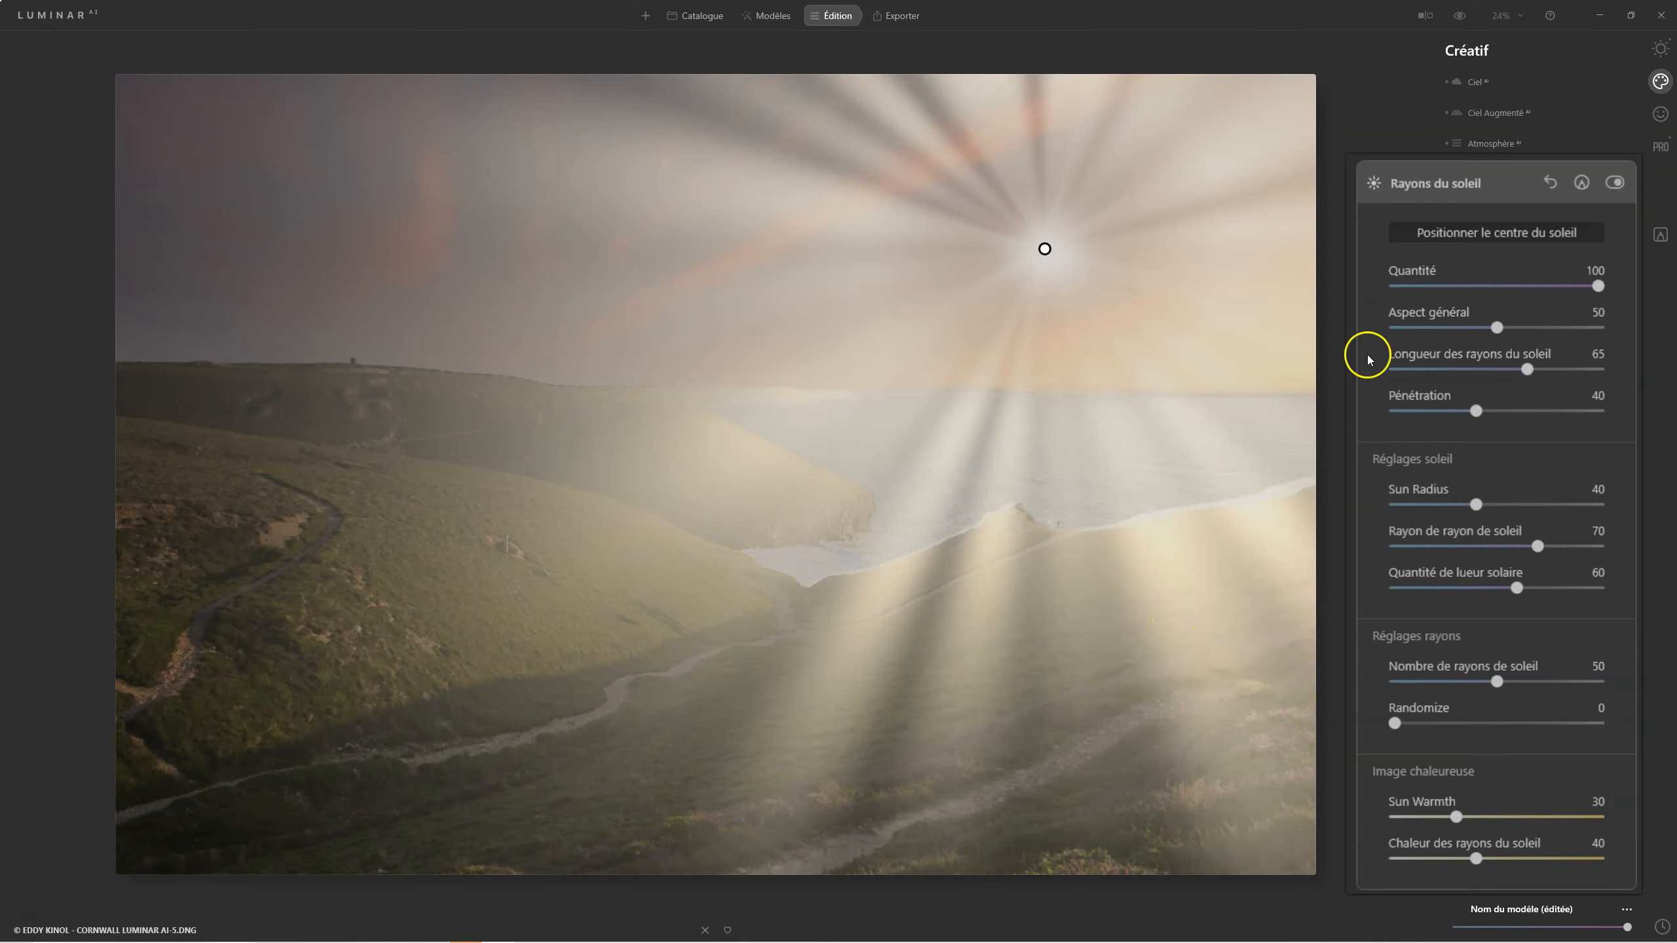
{"action": "left_click_drag", "start_coordinate": [1597, 285], "coordinate": [1463, 287]}
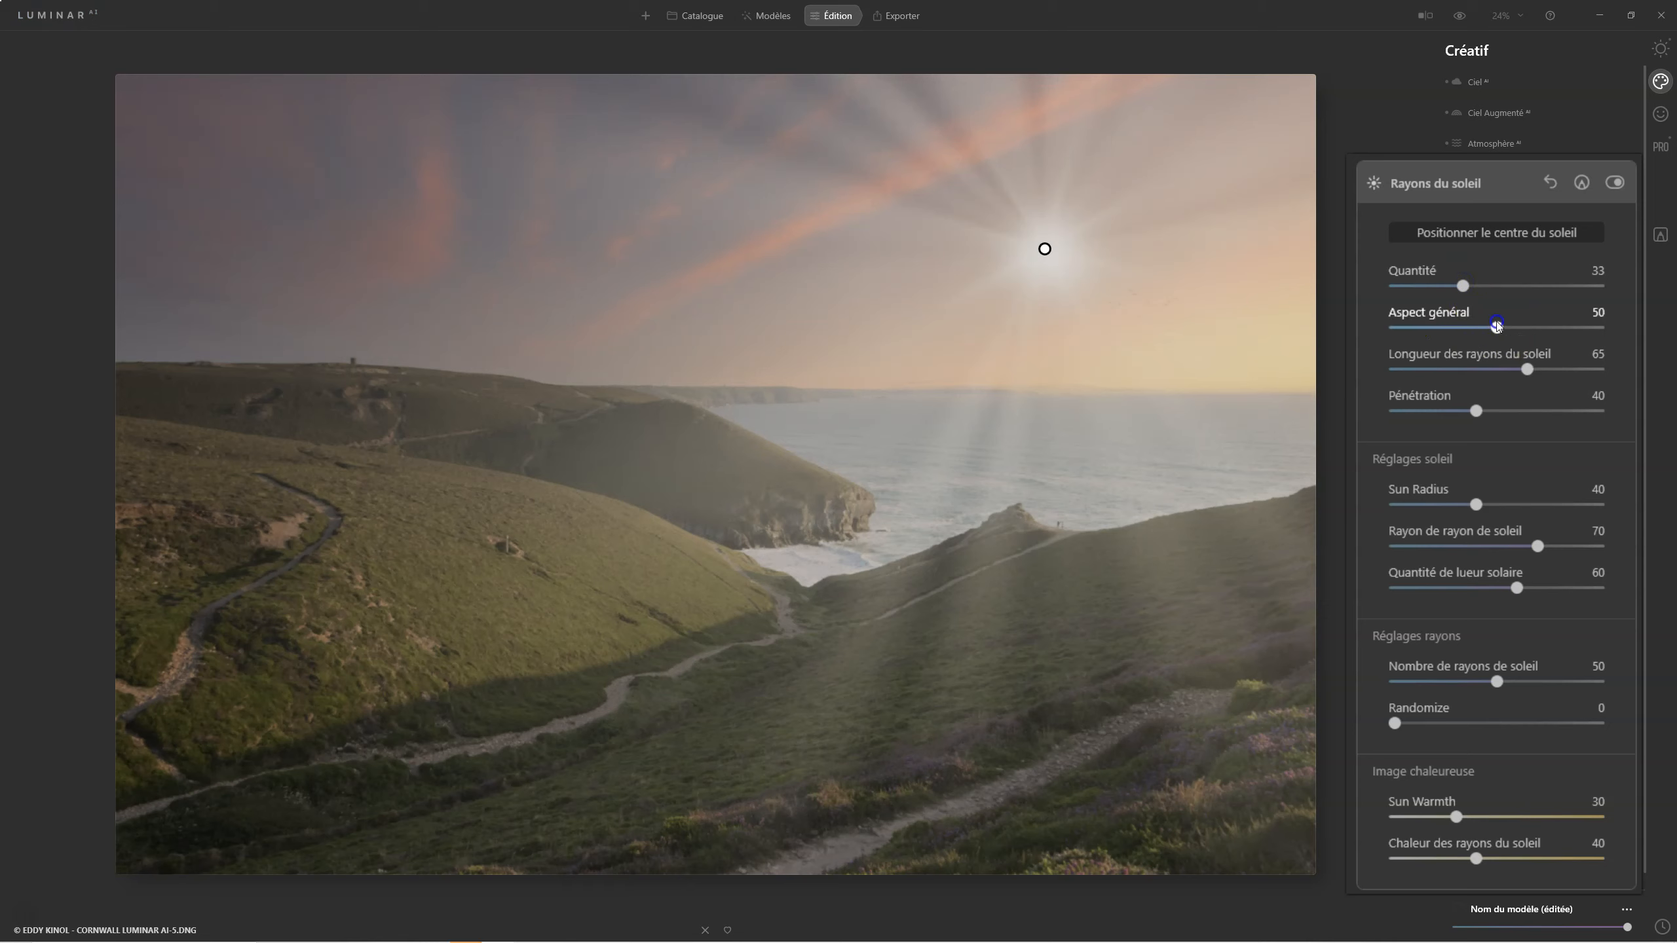
{"action": "left_click_drag", "start_coordinate": [1541, 325], "coordinate": [1418, 335]}
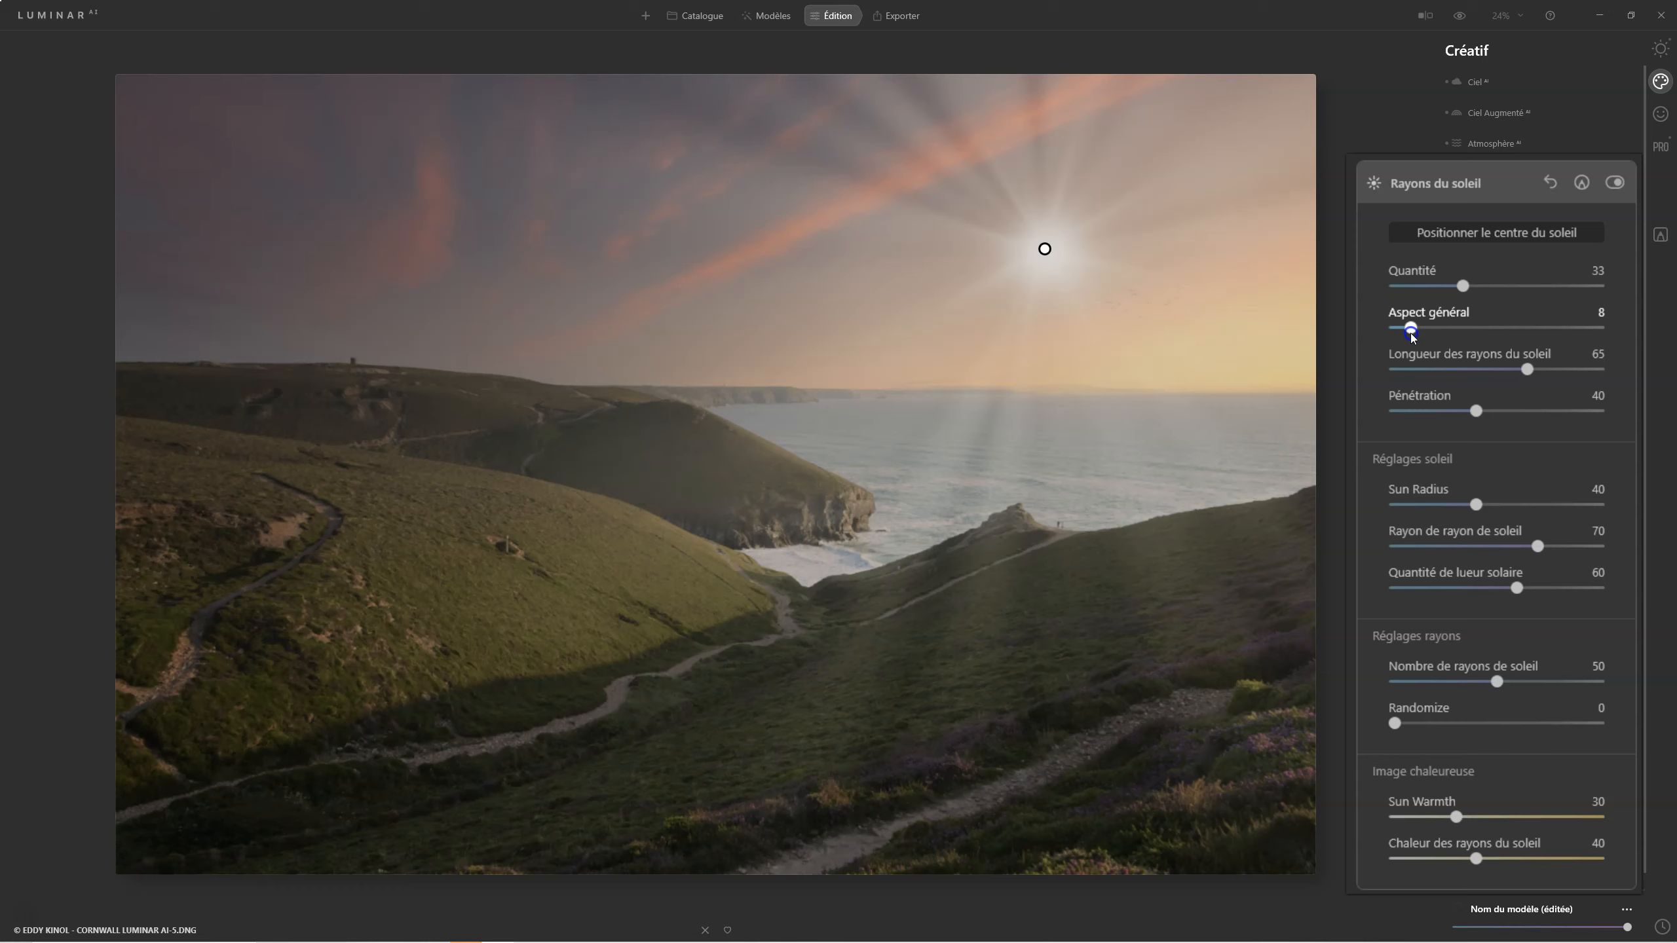
{"action": "left_click_drag", "start_coordinate": [1412, 336], "coordinate": [1519, 324]}
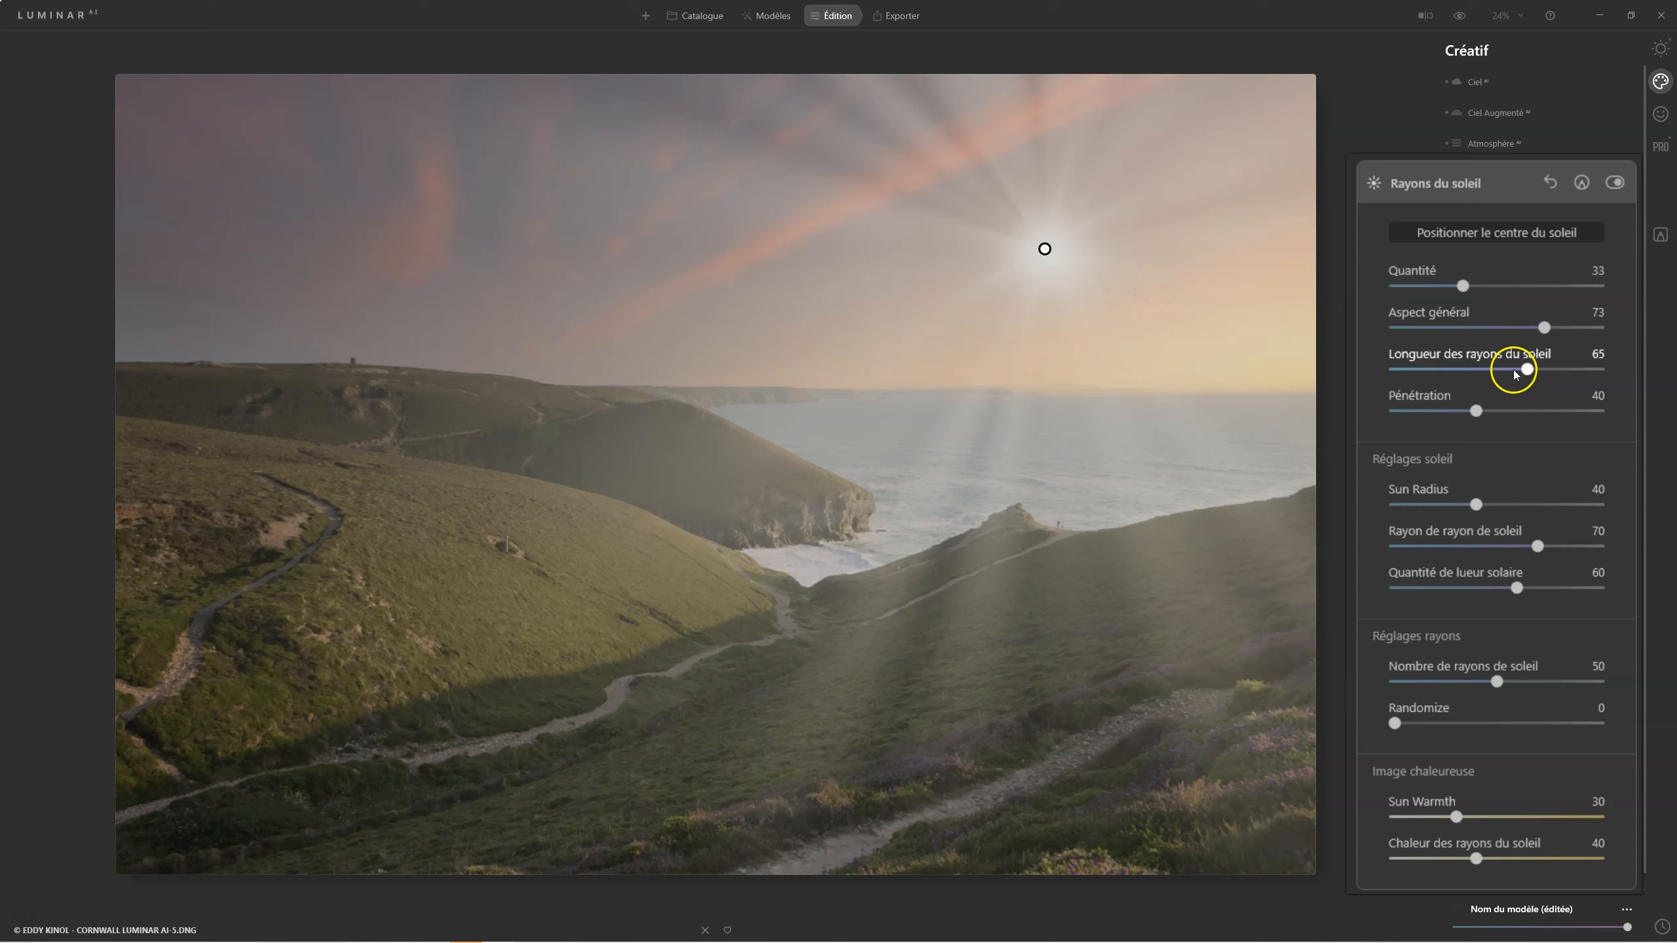
Try Longueur des rayons du soleil at 0 and 100, and settle on 76
{"action": "left_click_drag", "start_coordinate": [1512, 375], "coordinate": [1412, 377]}
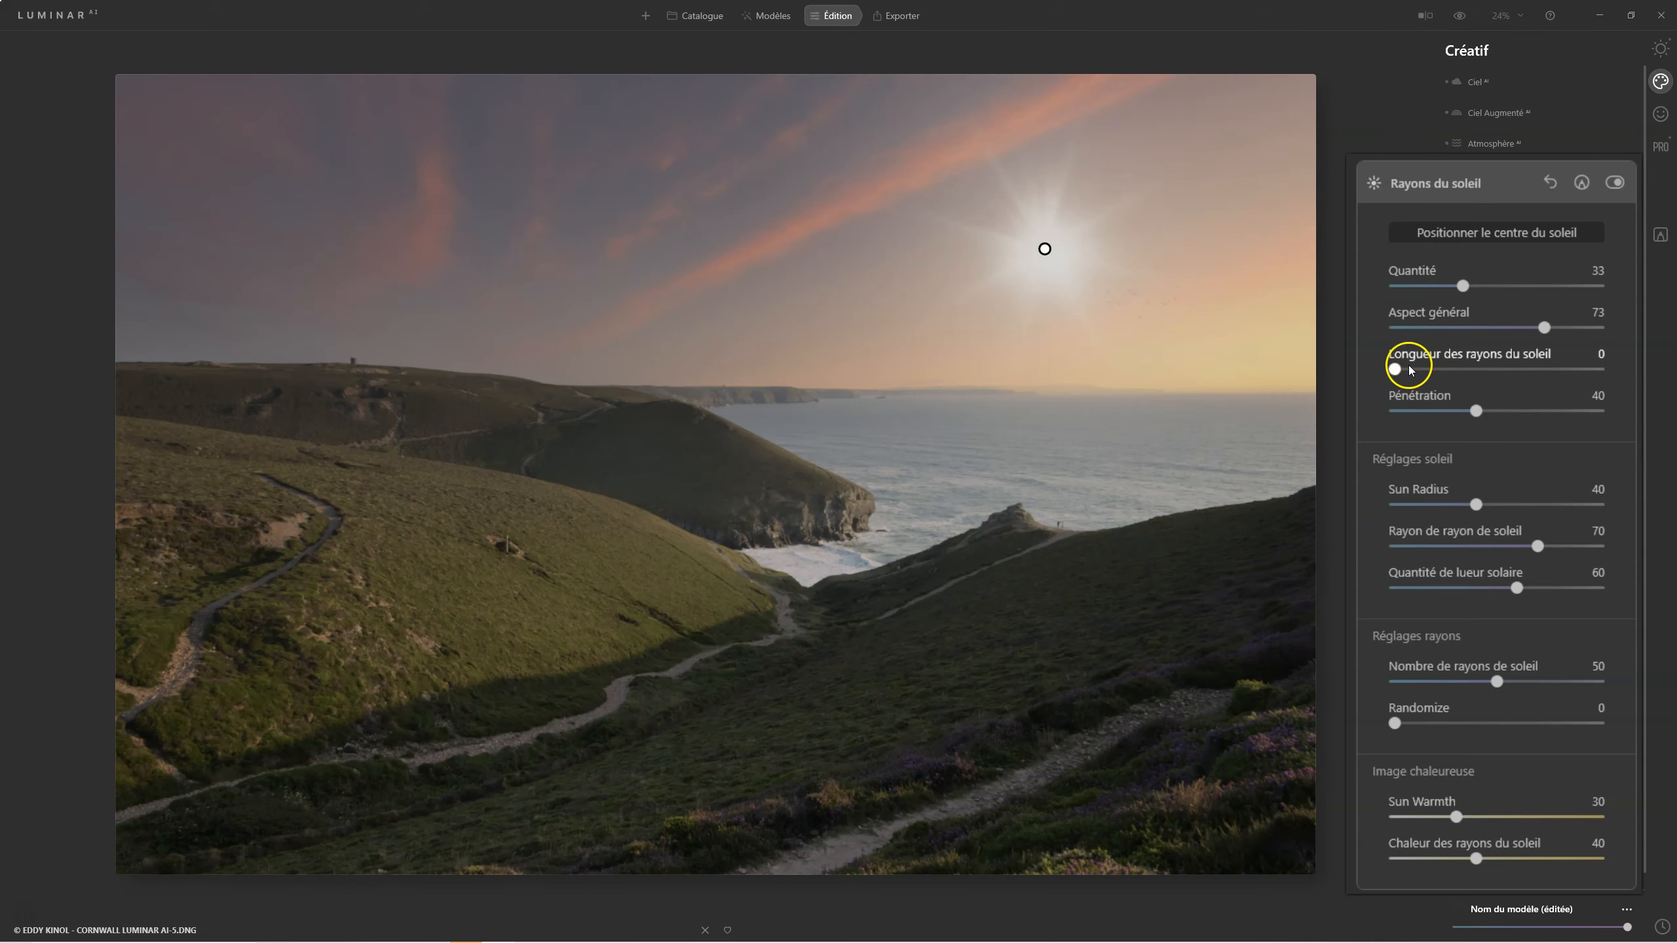
{"action": "left_click_drag", "start_coordinate": [1396, 367], "coordinate": [1396, 368]}
{"action": "left_click_drag", "start_coordinate": [1412, 365], "coordinate": [1606, 367]}
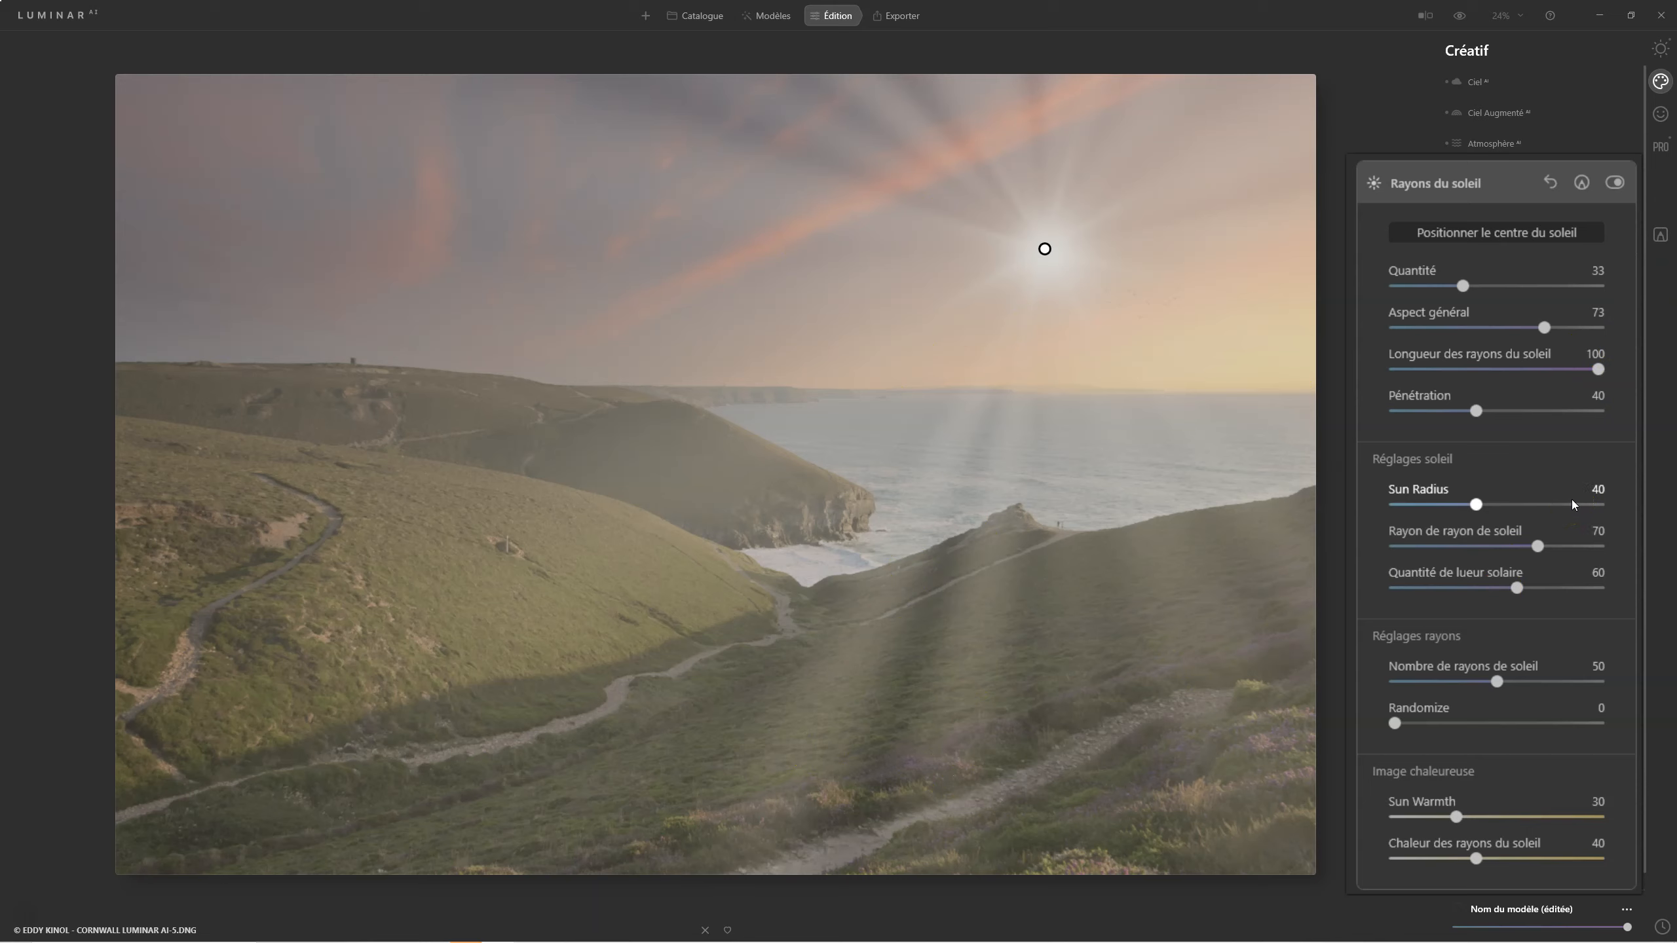
{"action": "left_click_drag", "start_coordinate": [1598, 370], "coordinate": [1548, 370]}
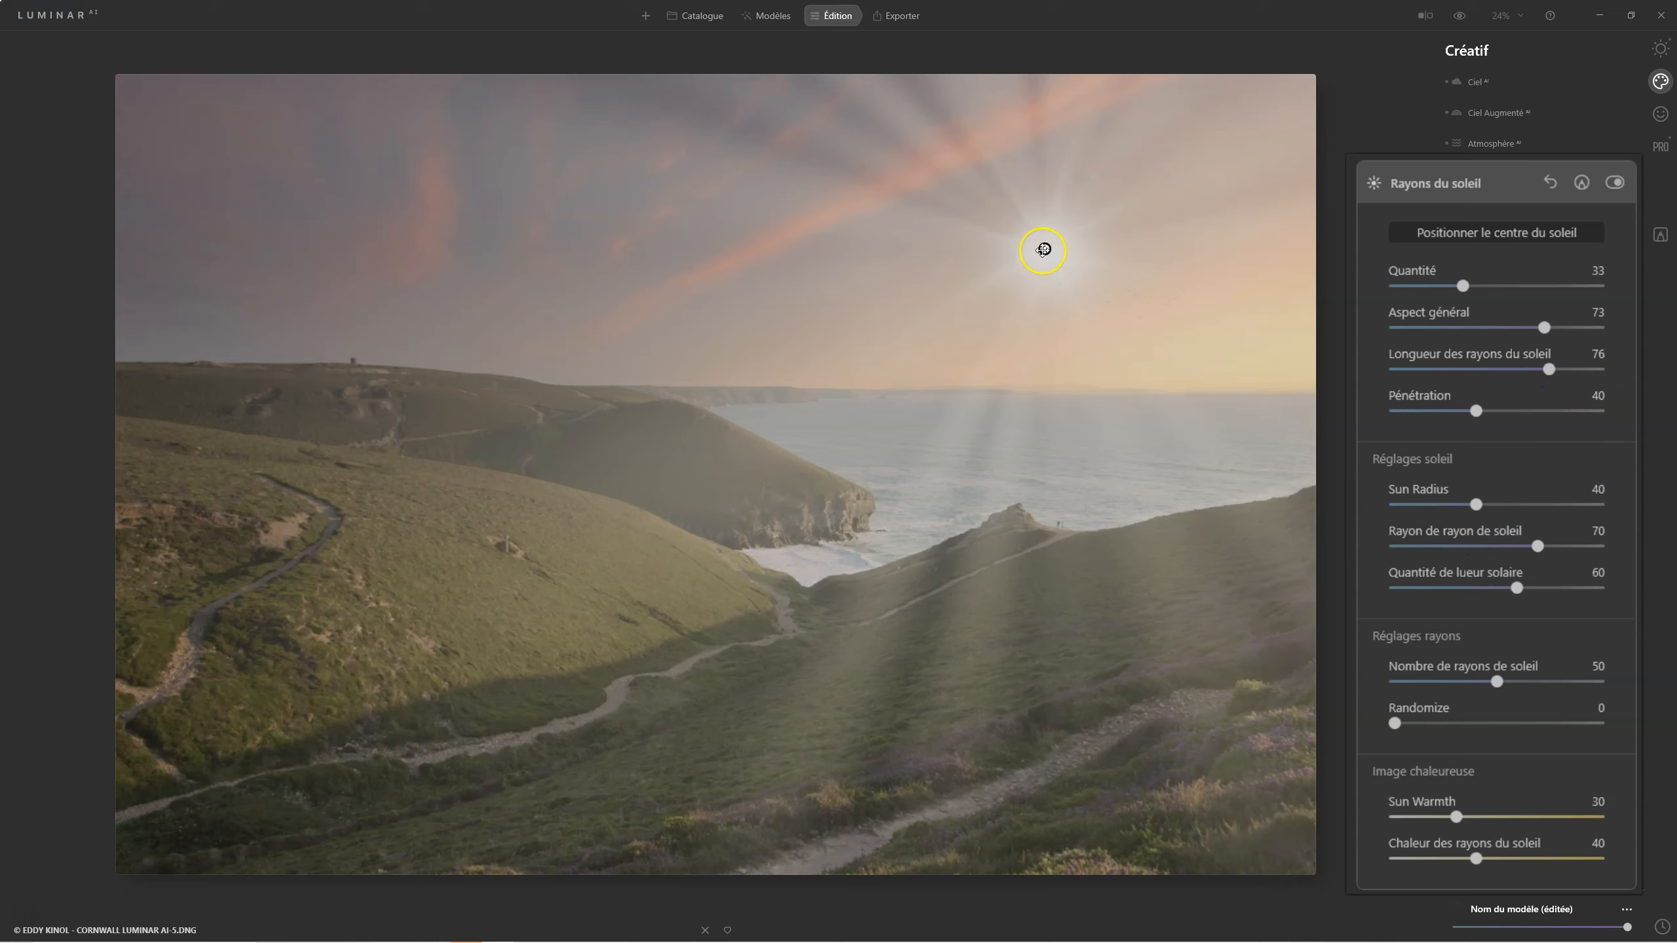
Move the sun centre behind the left headland, and raise it into the middle of the sky above the headland
{"action": "mouse_move", "coordinate": [1043, 248]}
{"action": "left_mouse_down"}
{"action": "mouse_move", "coordinate": [692, 262]}
{"action": "mouse_move", "coordinate": [625, 329]}
{"action": "mouse_move", "coordinate": [608, 408]}
{"action": "left_mouse_up"}
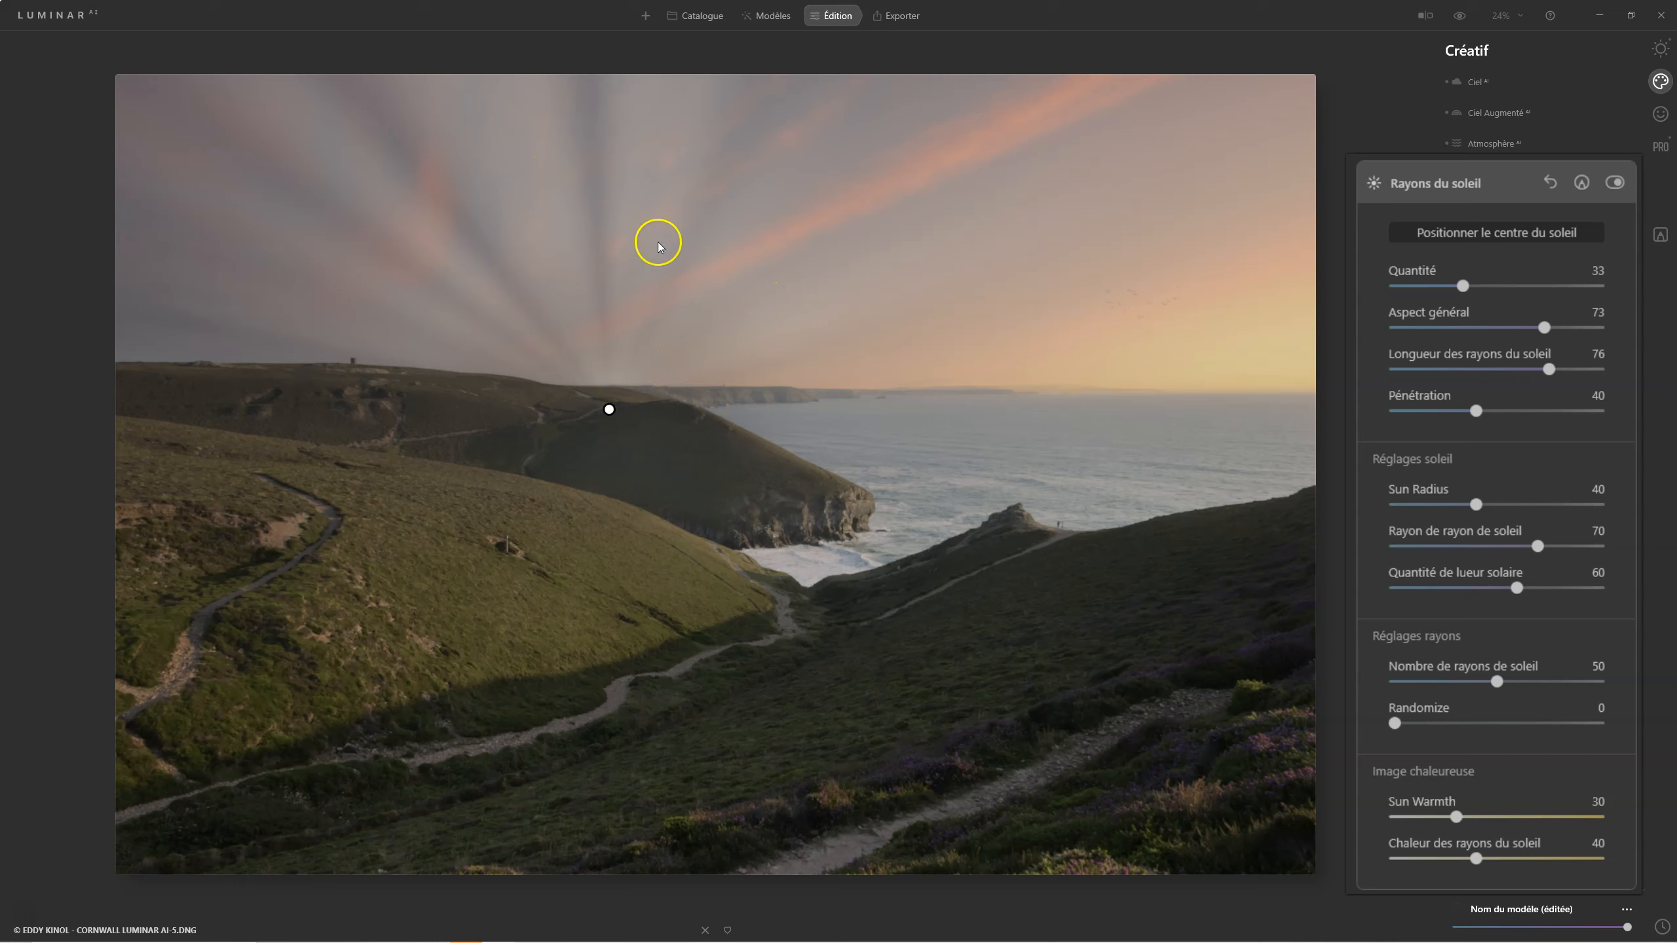
{"action": "left_click_drag", "start_coordinate": [608, 409], "coordinate": [602, 281]}
{"action": "left_click_drag", "start_coordinate": [601, 435], "coordinate": [603, 249]}
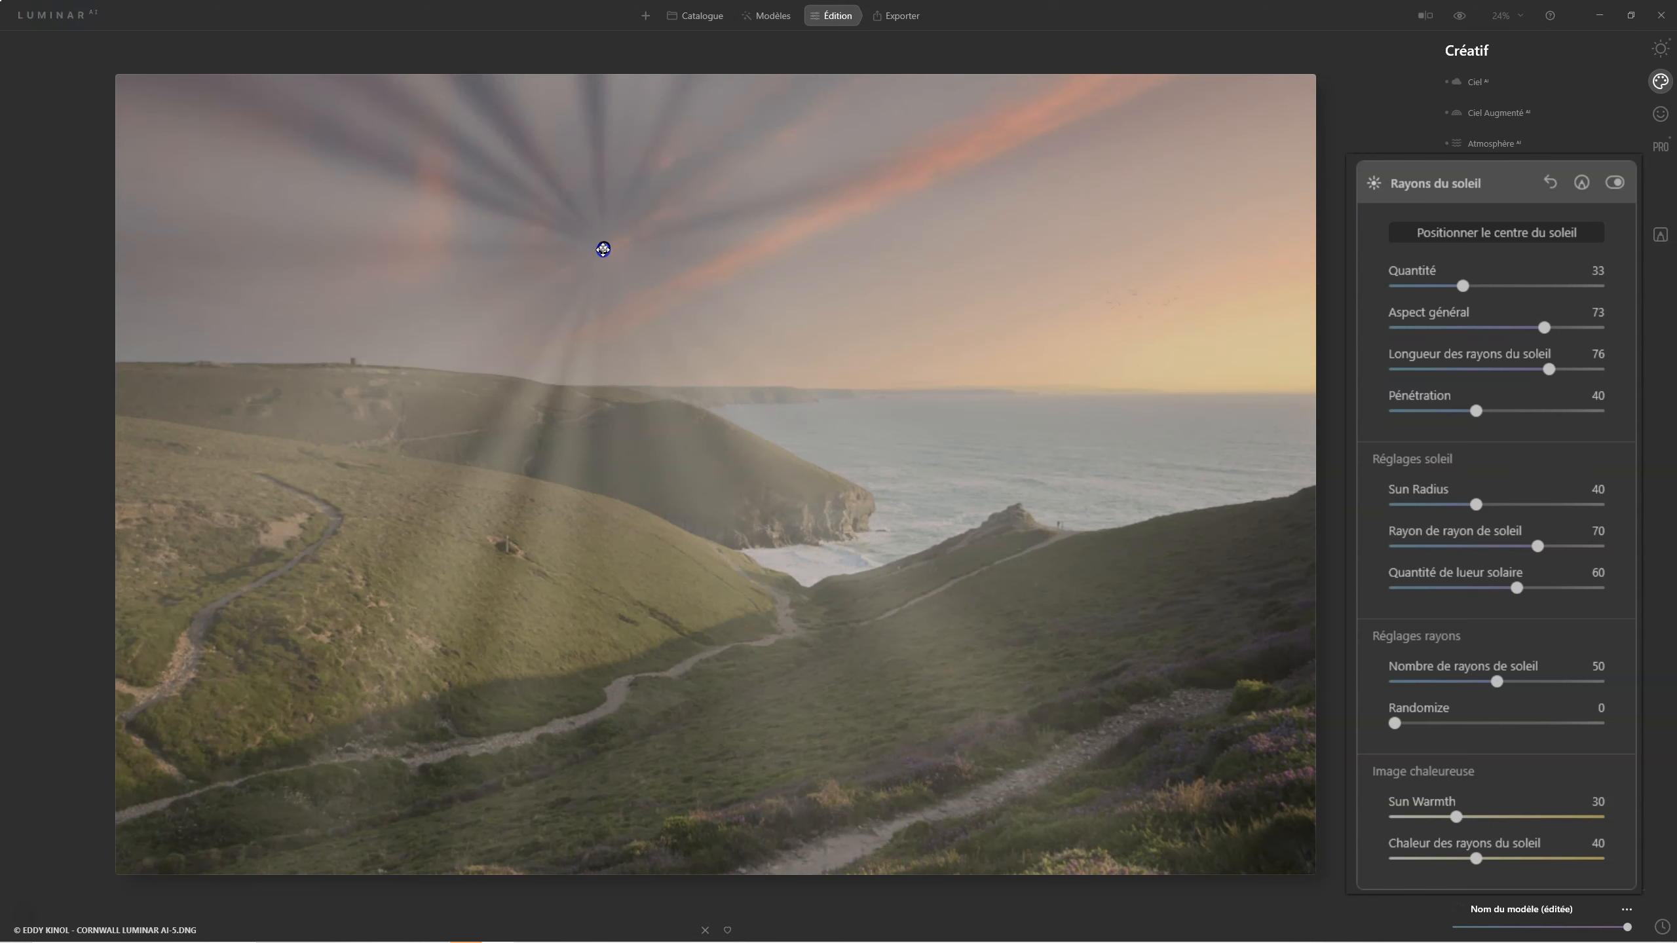
{"action": "mouse_move", "coordinate": [601, 388]}
{"action": "left_mouse_down"}
{"action": "mouse_move", "coordinate": [602, 460]}
{"action": "mouse_move", "coordinate": [625, 270]}
{"action": "left_mouse_up"}
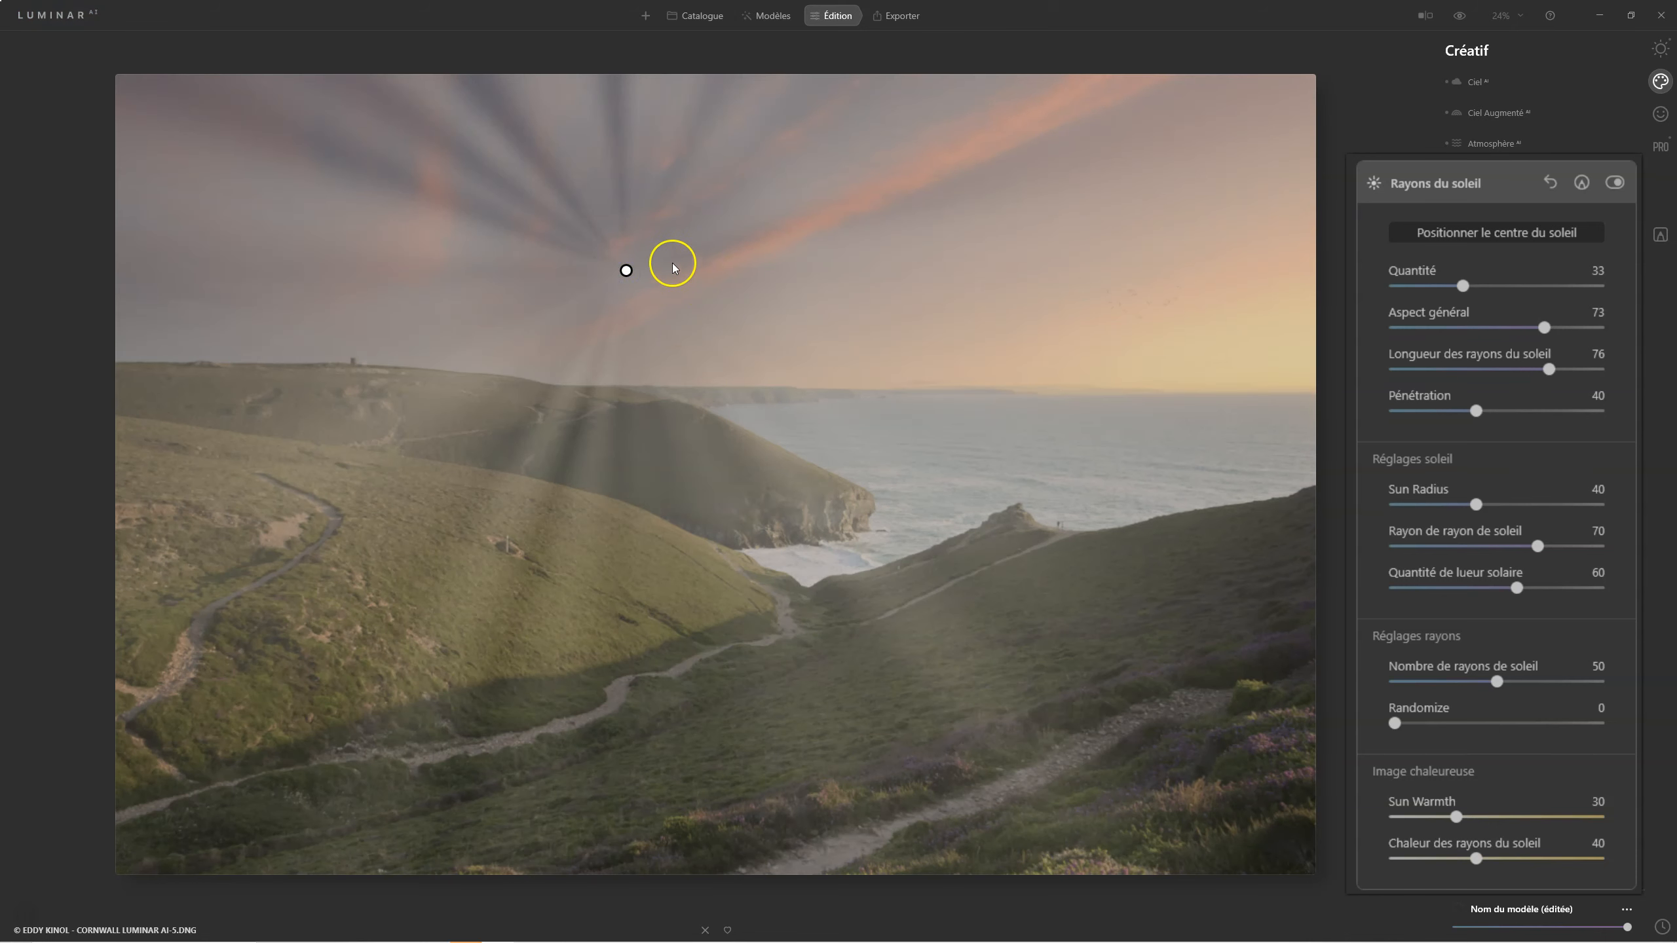
{"action": "left_click_drag", "start_coordinate": [625, 270], "coordinate": [719, 264]}
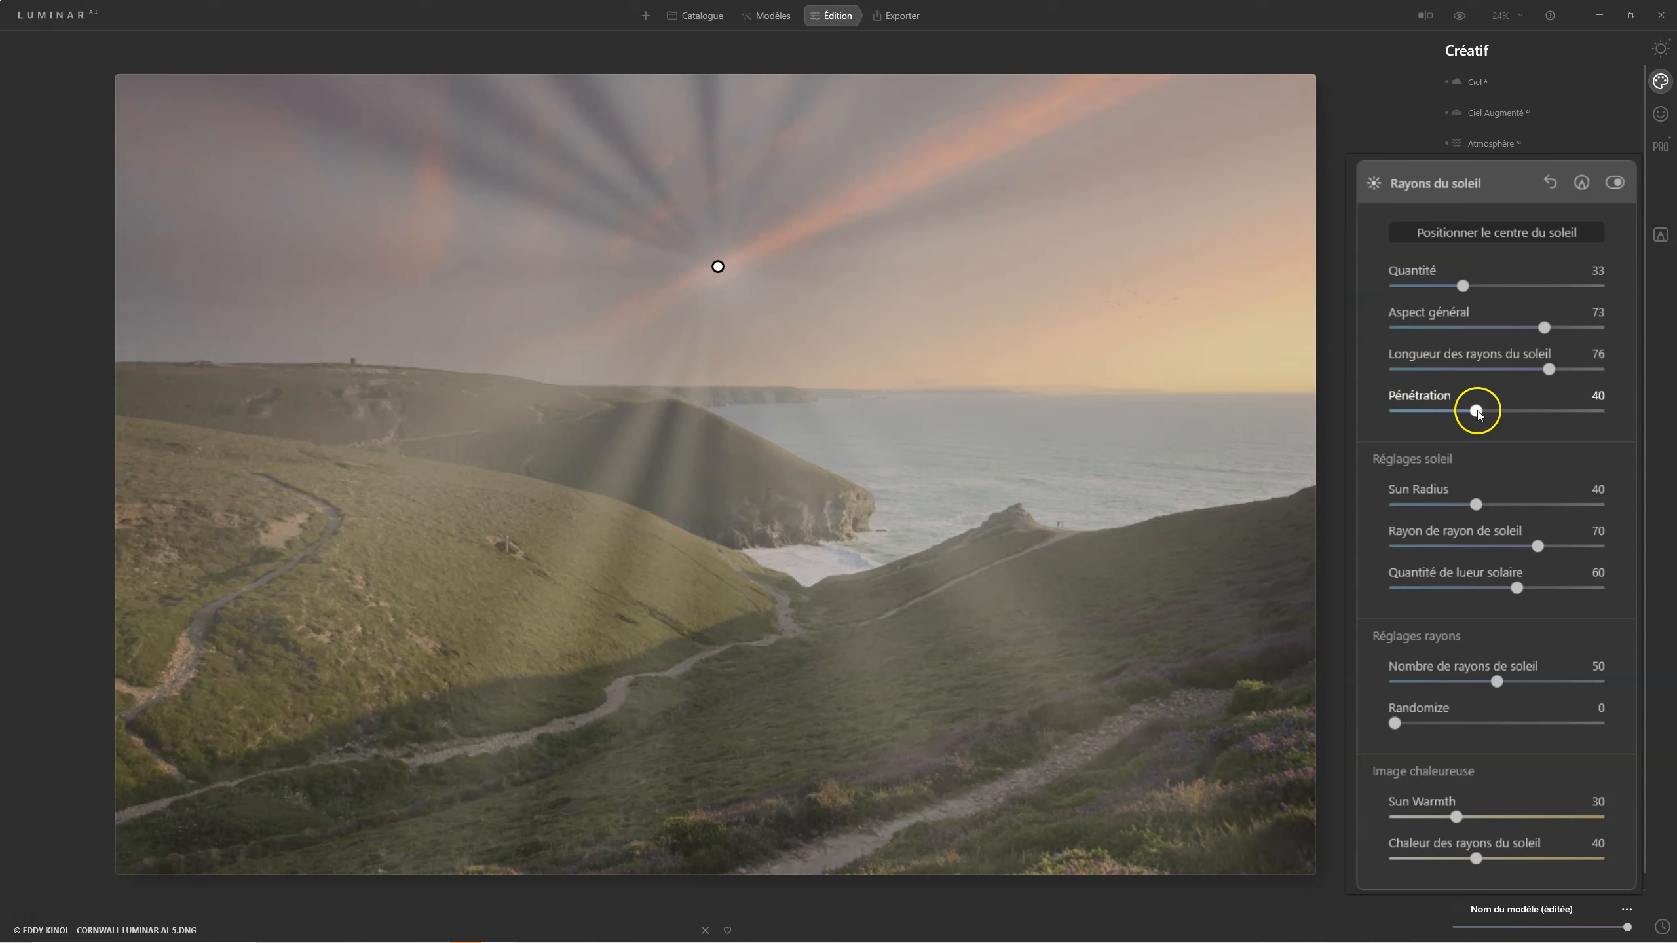
Compare the sun rays with Pénétration at 0 and at 100
{"action": "left_click_drag", "start_coordinate": [1477, 414], "coordinate": [1390, 414]}
{"action": "left_click", "coordinate": [1395, 410]}
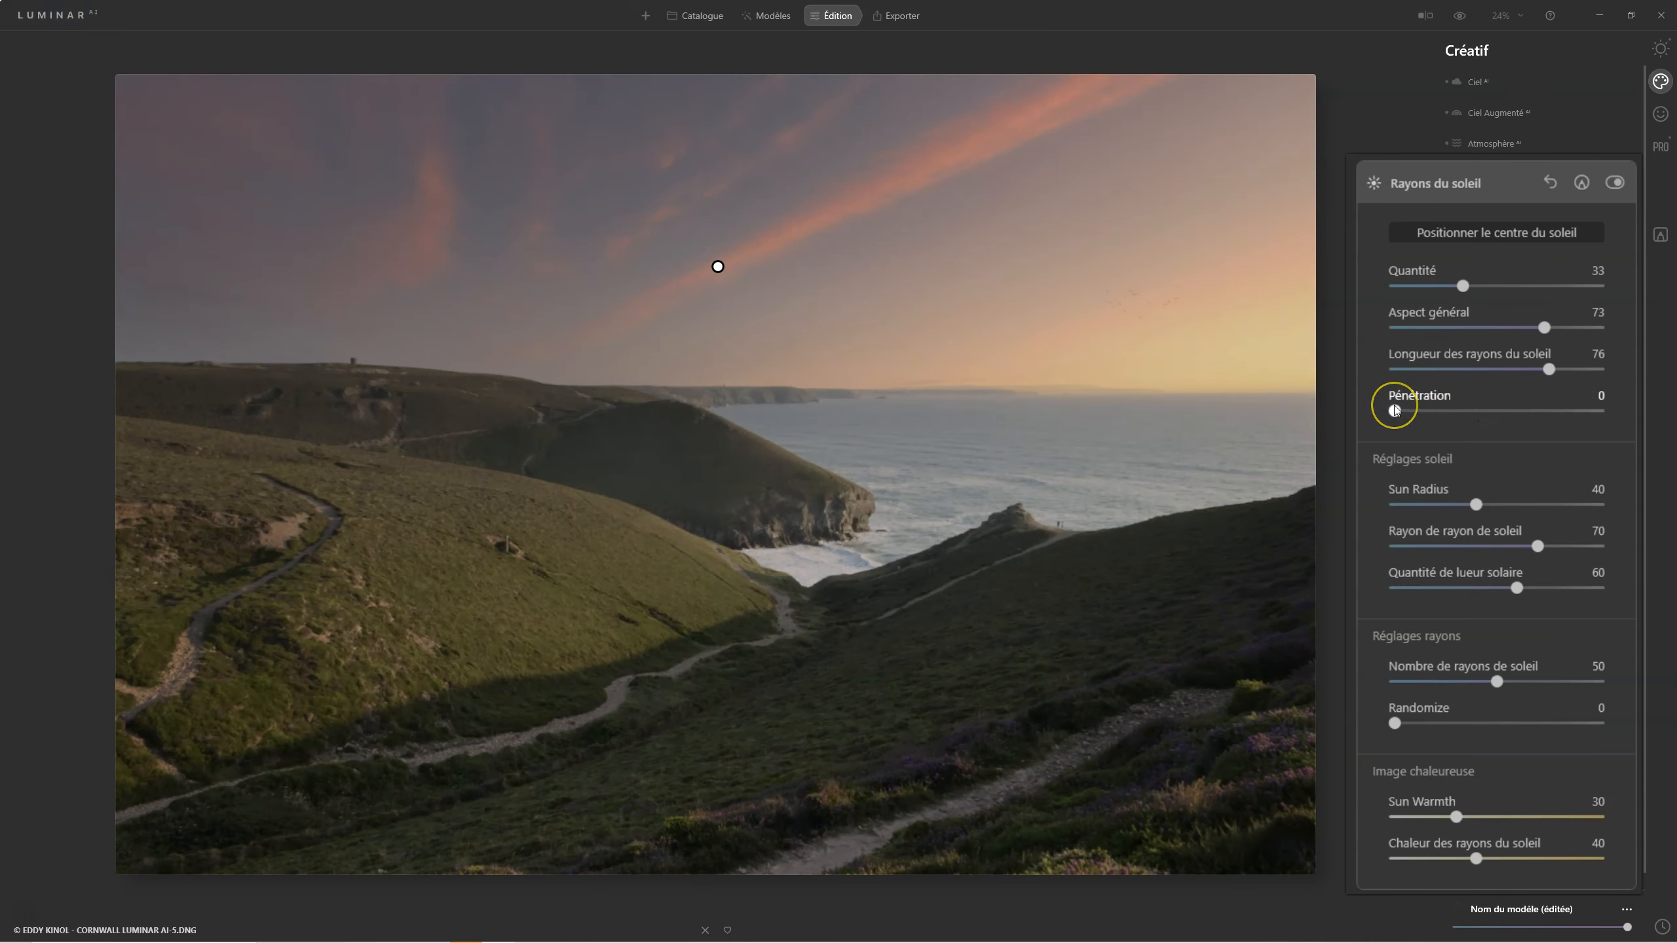
{"action": "left_click_drag", "start_coordinate": [1393, 410], "coordinate": [1598, 410]}
{"action": "left_click", "coordinate": [677, 243]}
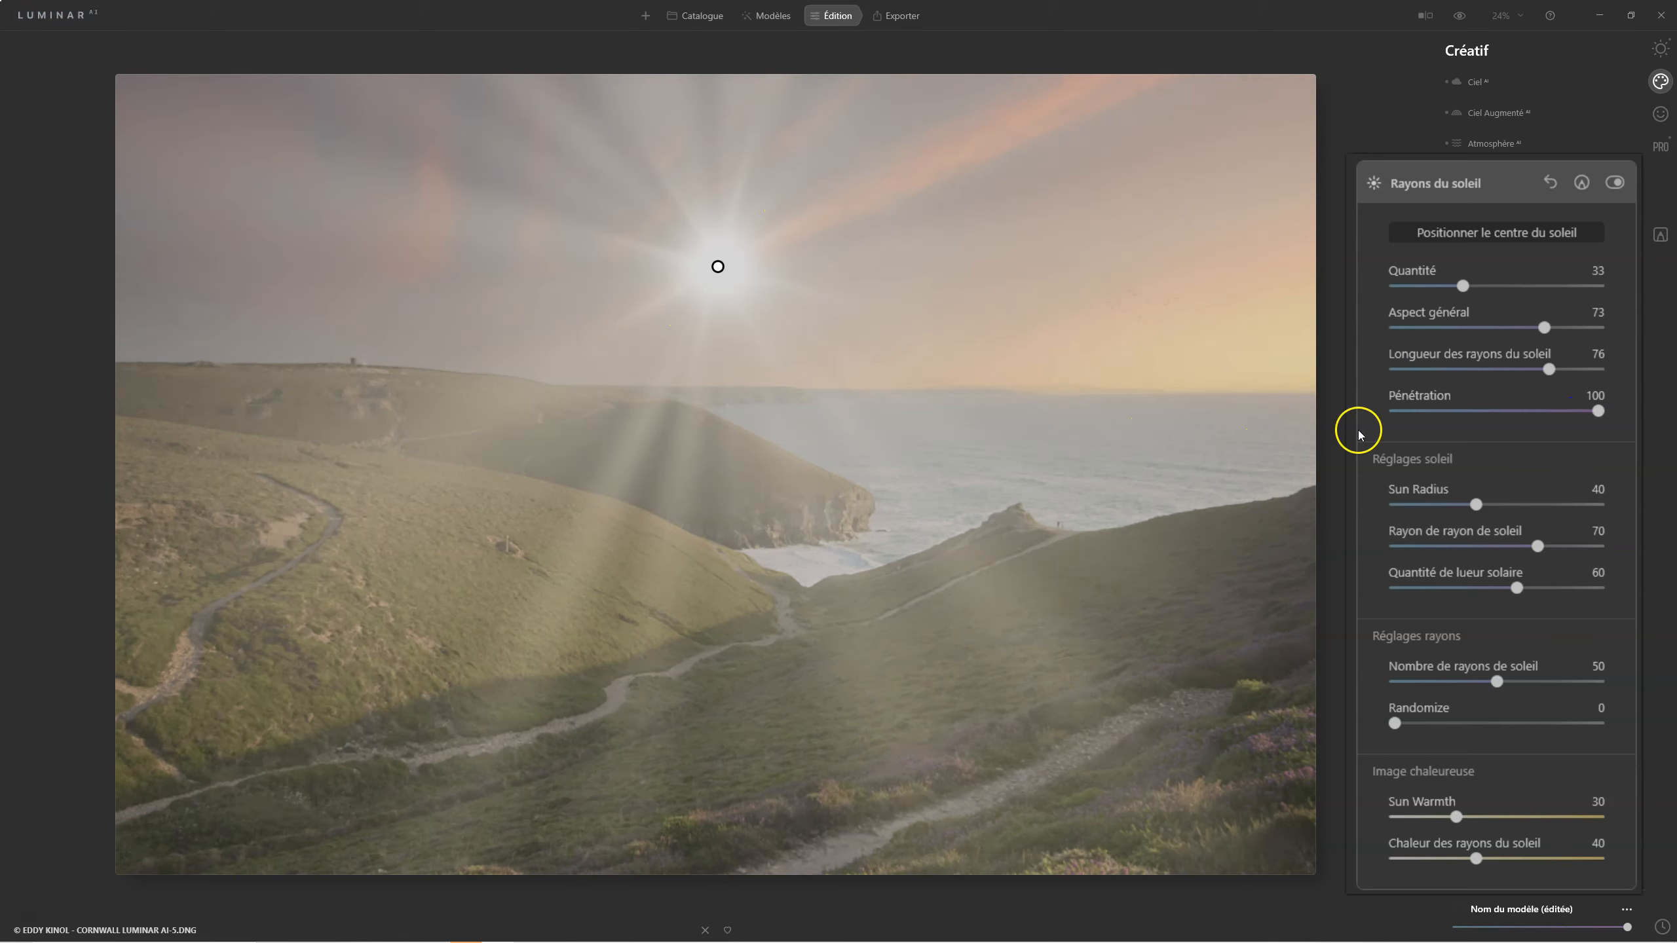
{"action": "mouse_move", "coordinate": [1598, 411]}
{"action": "left_mouse_down"}
{"action": "mouse_move", "coordinate": [1452, 416]}
{"action": "mouse_move", "coordinate": [1598, 411]}
{"action": "left_mouse_up"}
Move the sun centre onto the ridge of the left hill and set Pénétration to 60
{"action": "left_click", "coordinate": [444, 228]}
{"action": "left_click_drag", "start_coordinate": [718, 266], "coordinate": [521, 383]}
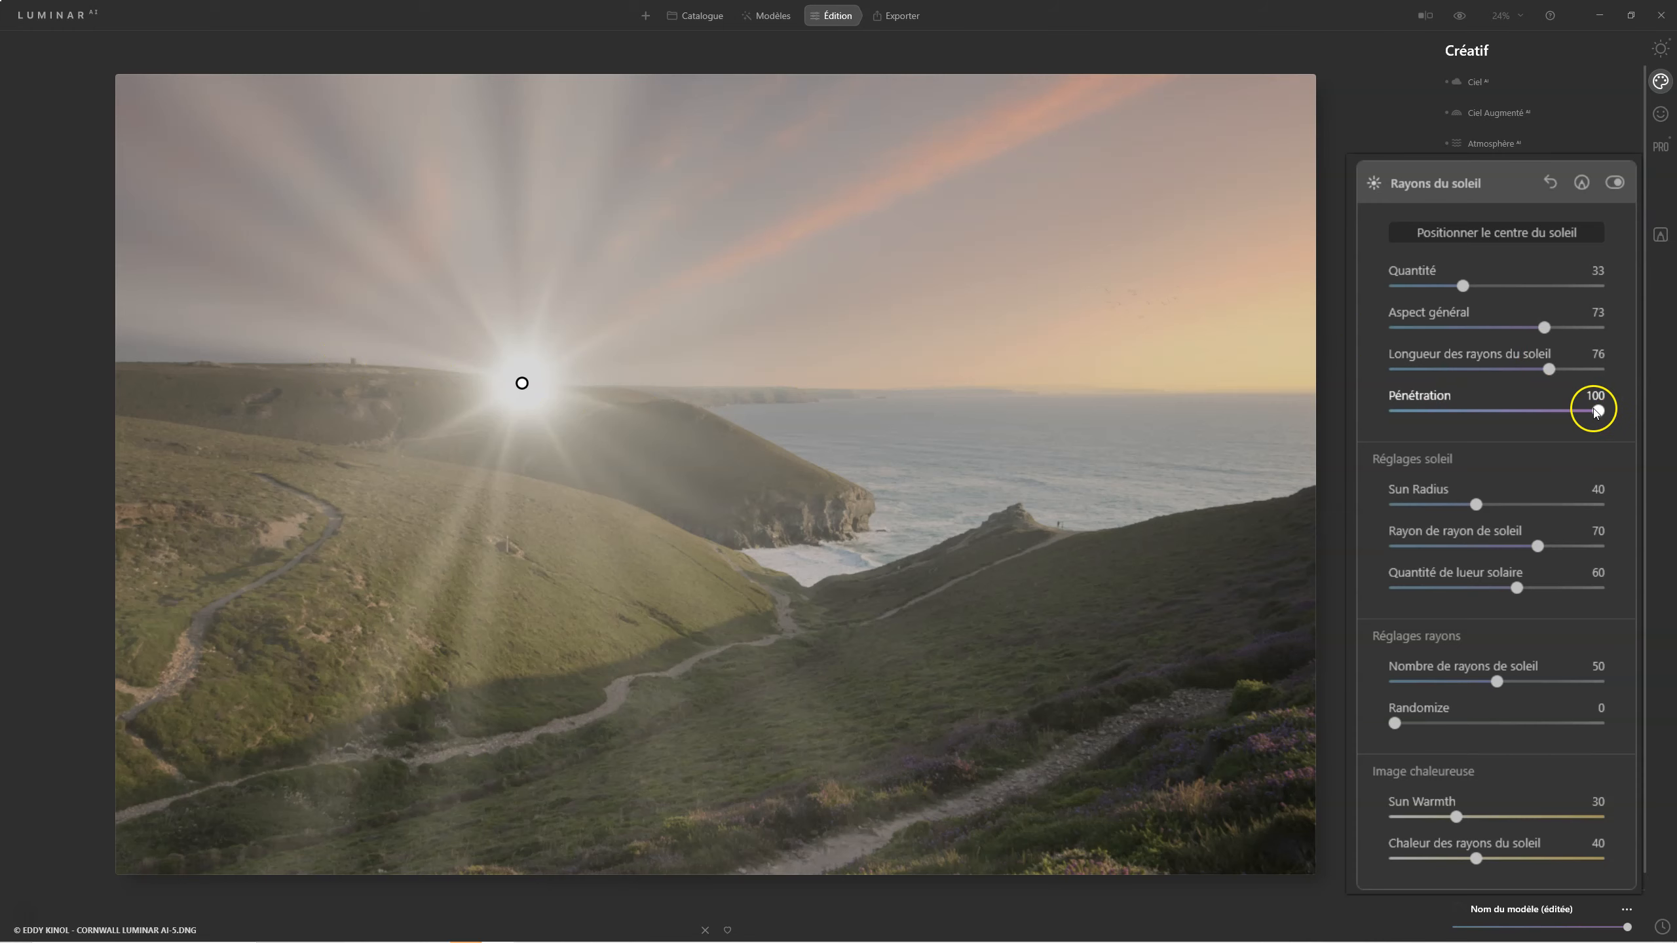
{"action": "left_click_drag", "start_coordinate": [1597, 411], "coordinate": [1505, 417]}
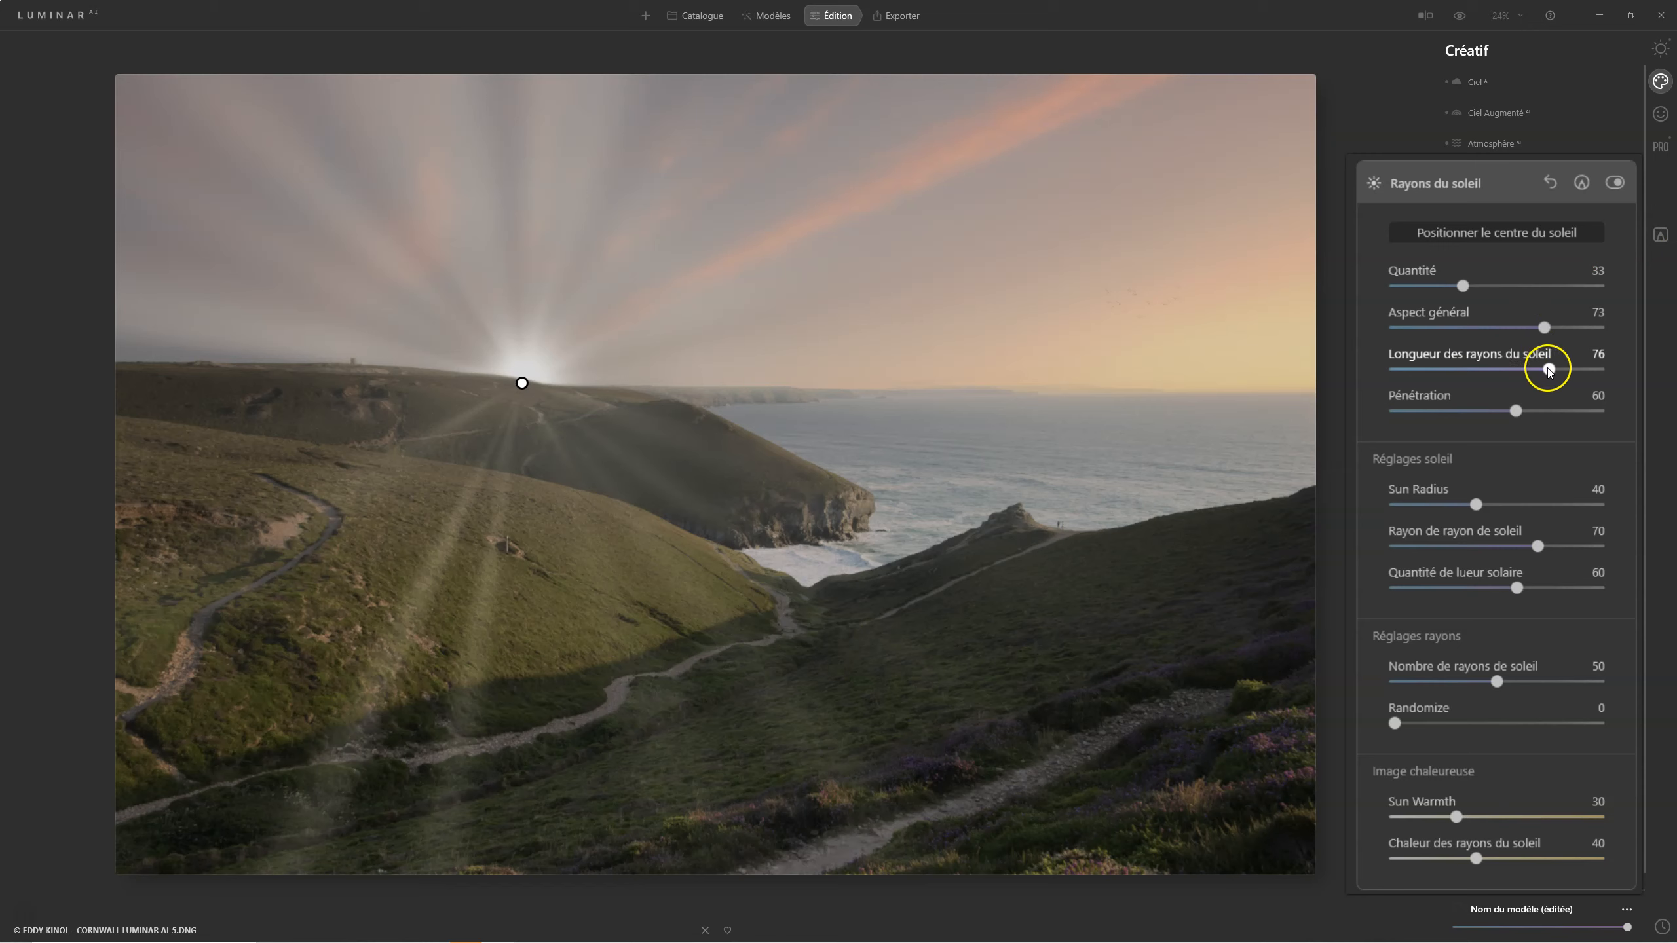
Fine-tune the sun rays to Quantité 34, Aspect général 76, Longueur des rayons du soleil 76 and Pénétration 52
{"action": "left_click_drag", "start_coordinate": [1532, 372], "coordinate": [1399, 374]}
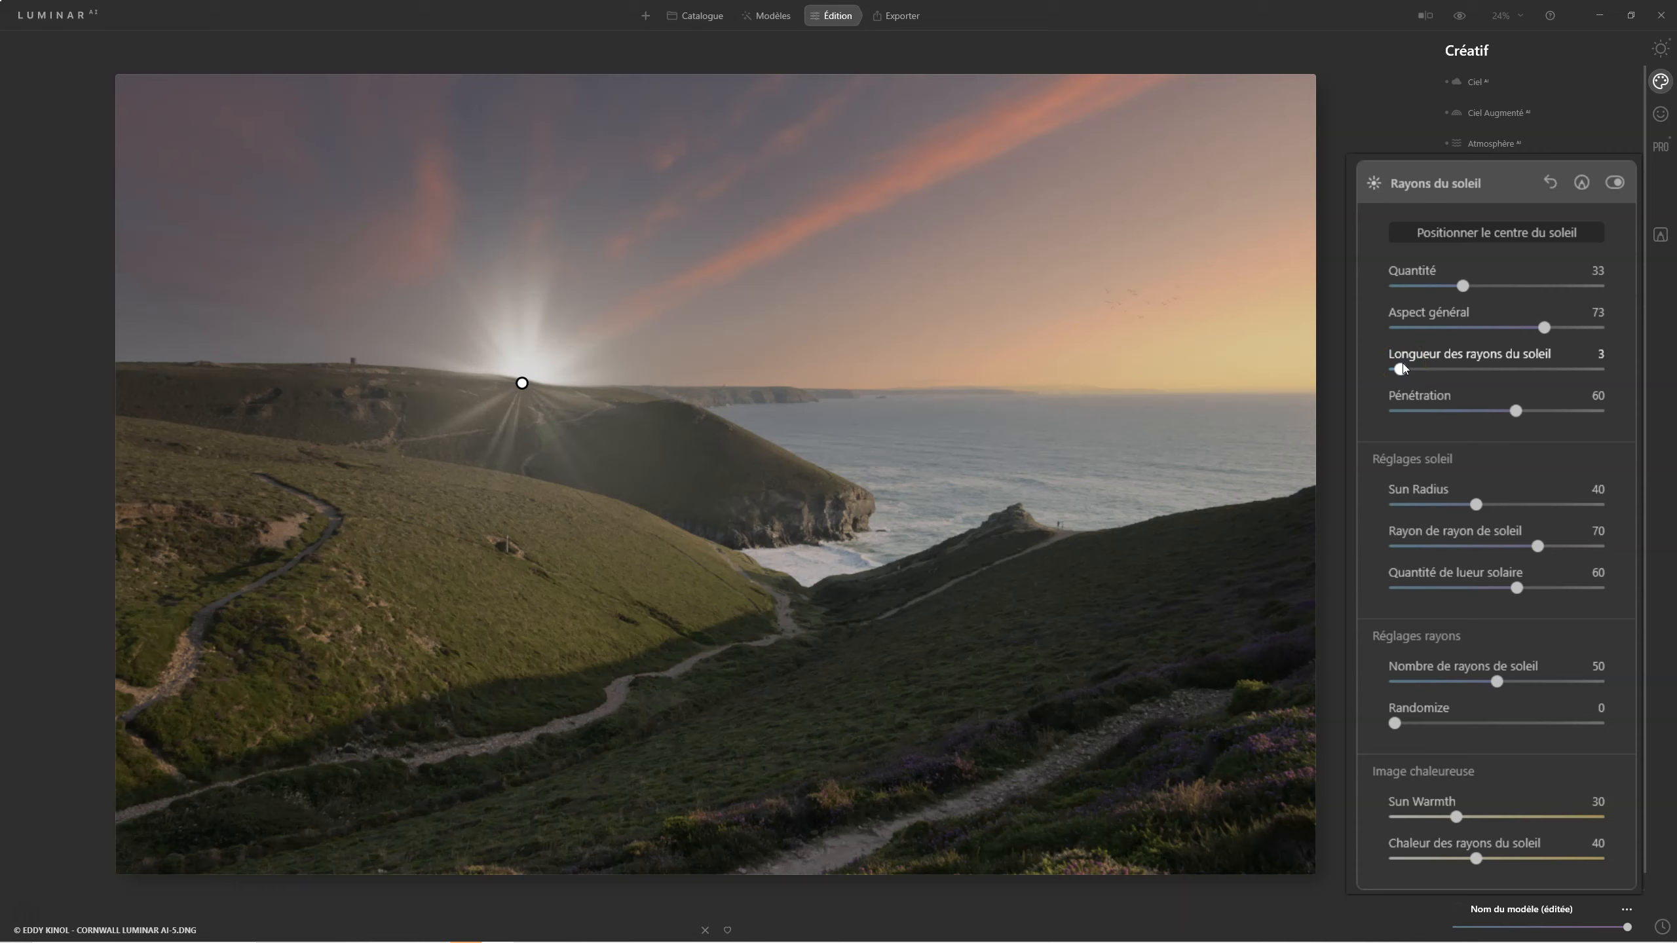
{"action": "left_click_drag", "start_coordinate": [1404, 370], "coordinate": [1532, 373]}
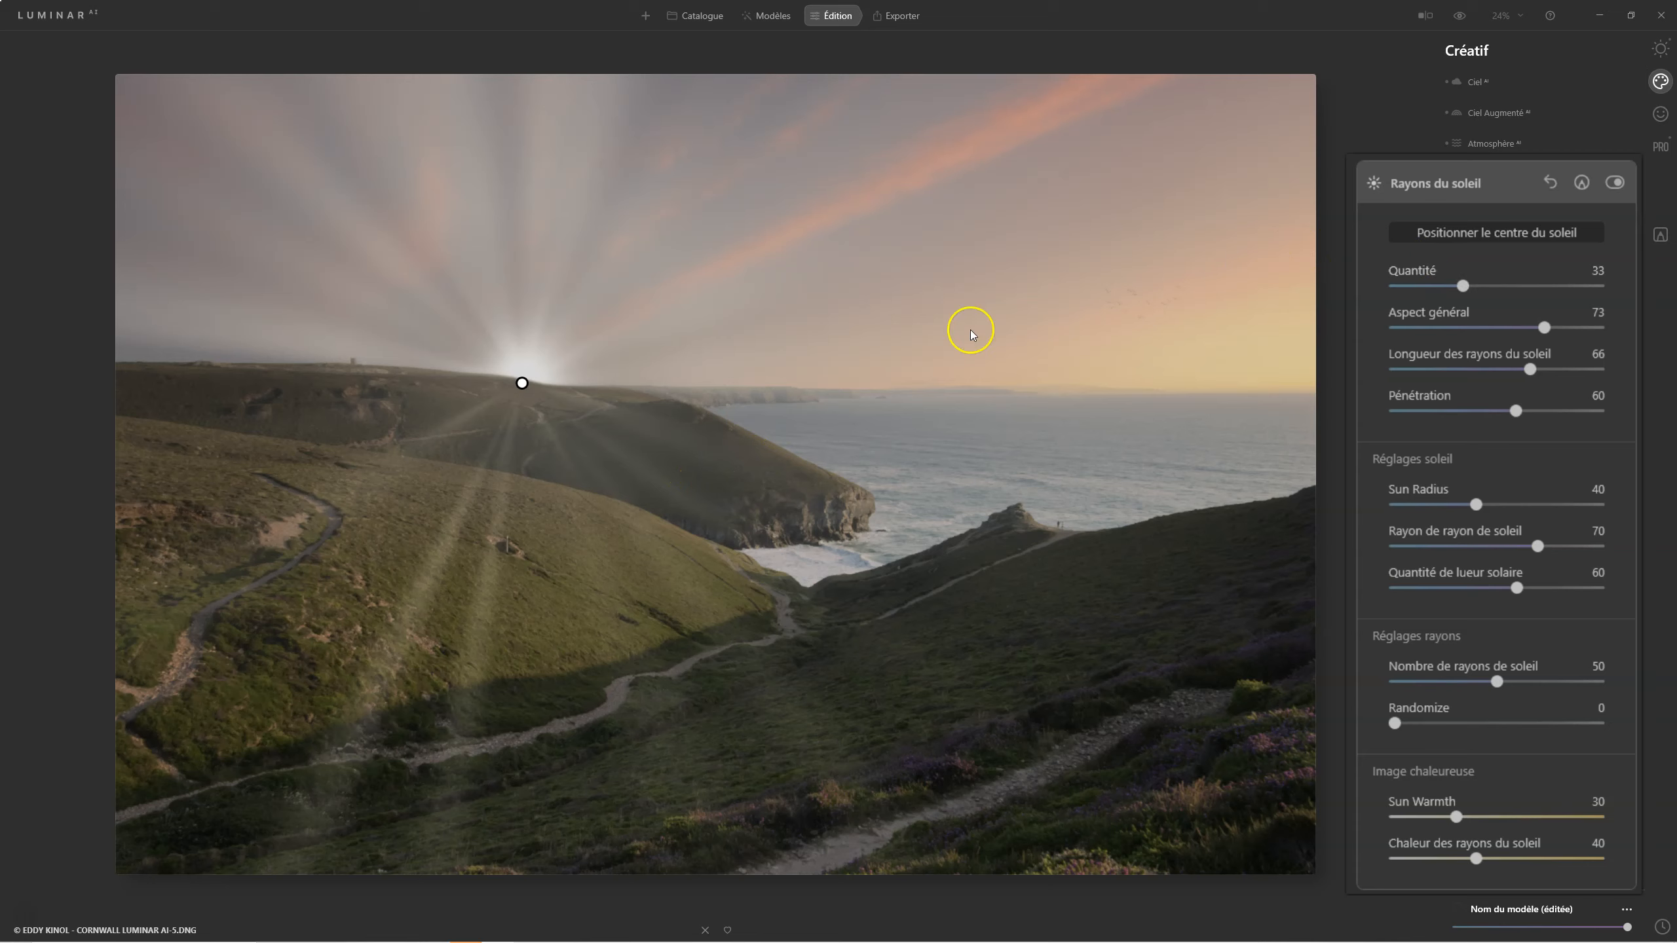
{"action": "left_click_drag", "start_coordinate": [1462, 286], "coordinate": [1548, 328]}
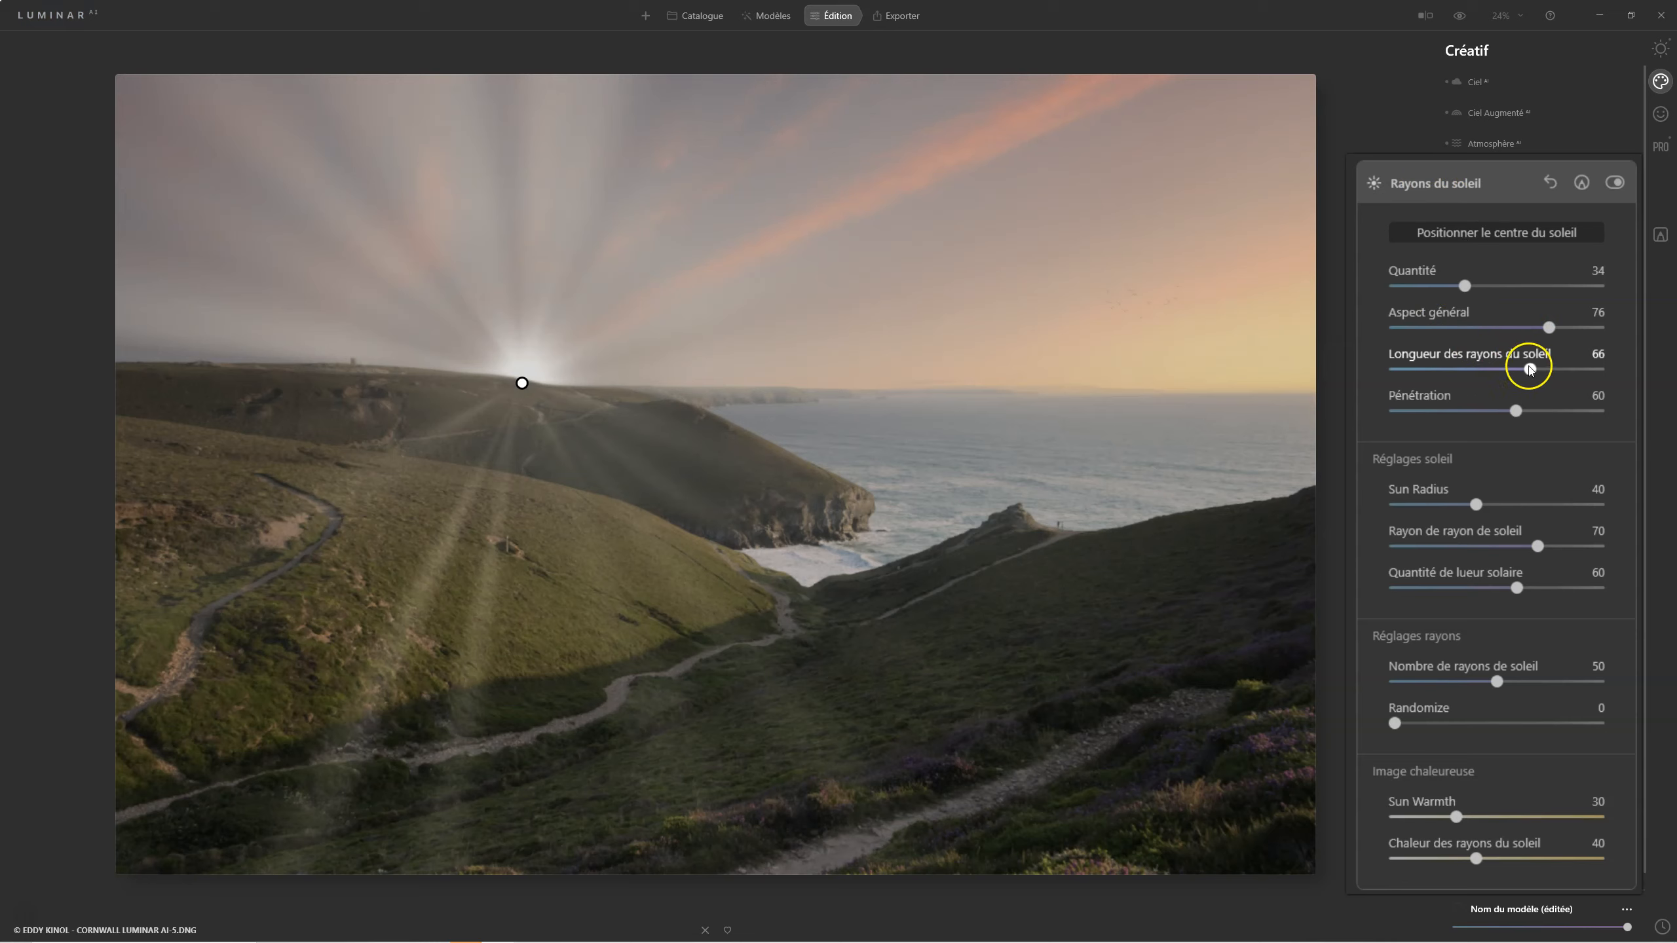
{"action": "left_click_drag", "start_coordinate": [1443, 382], "coordinate": [1504, 423]}
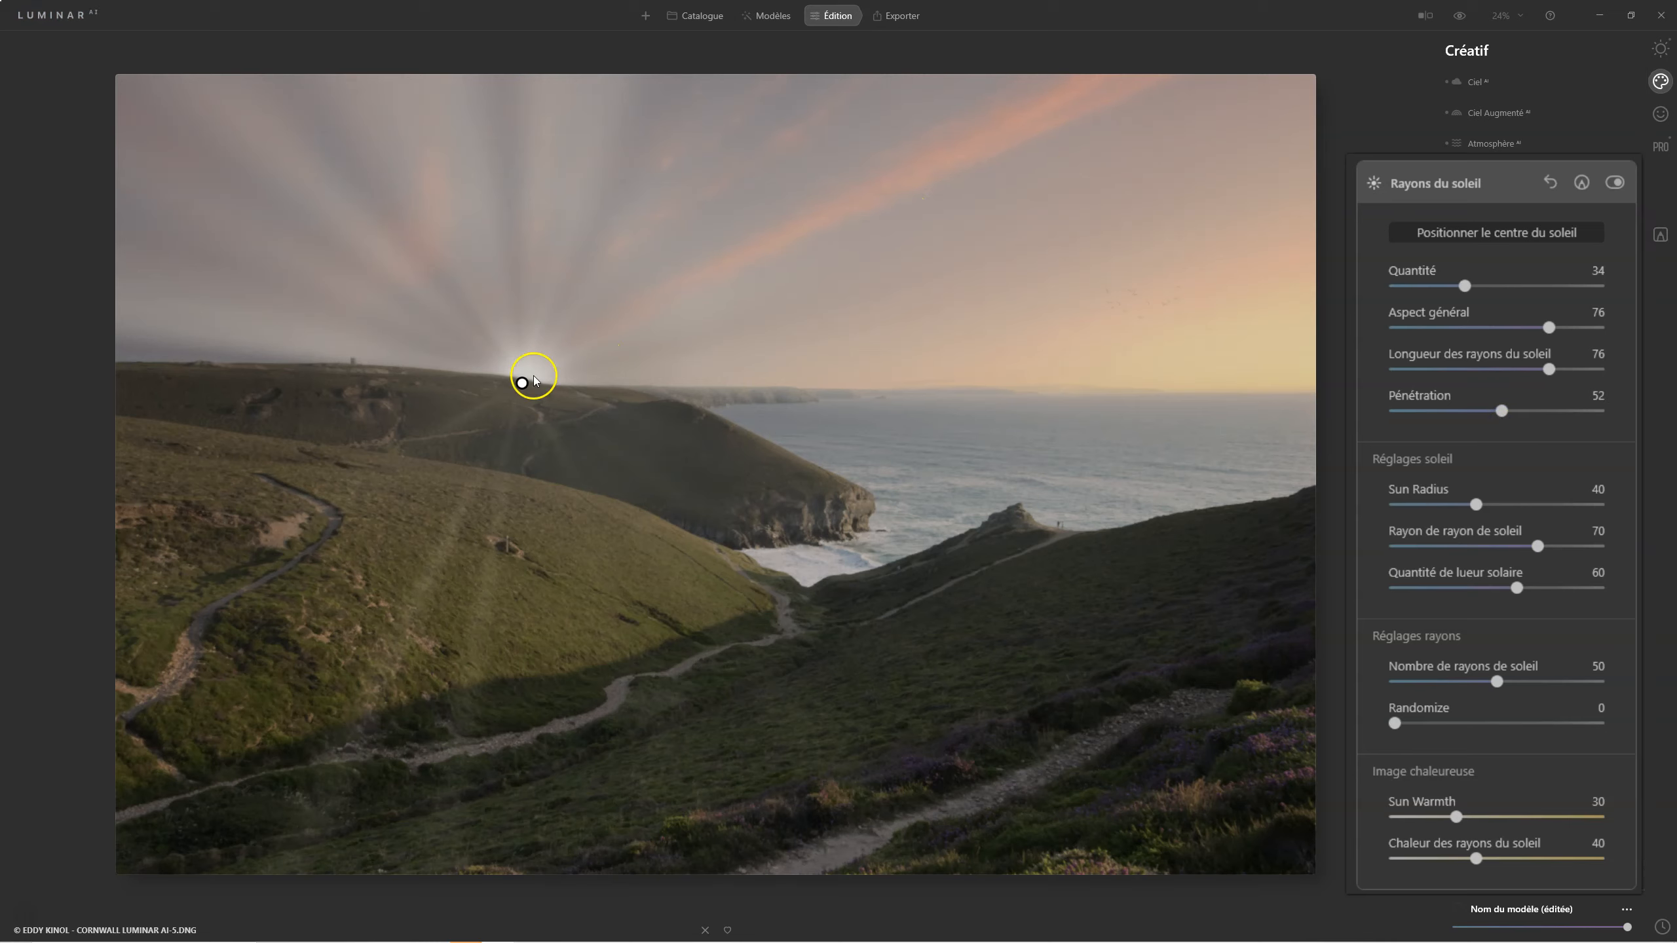
Reposition the sun centre in the sky just above the headland and exit the sun positioning mode
{"action": "left_click_drag", "start_coordinate": [536, 382], "coordinate": [1338, 339]}
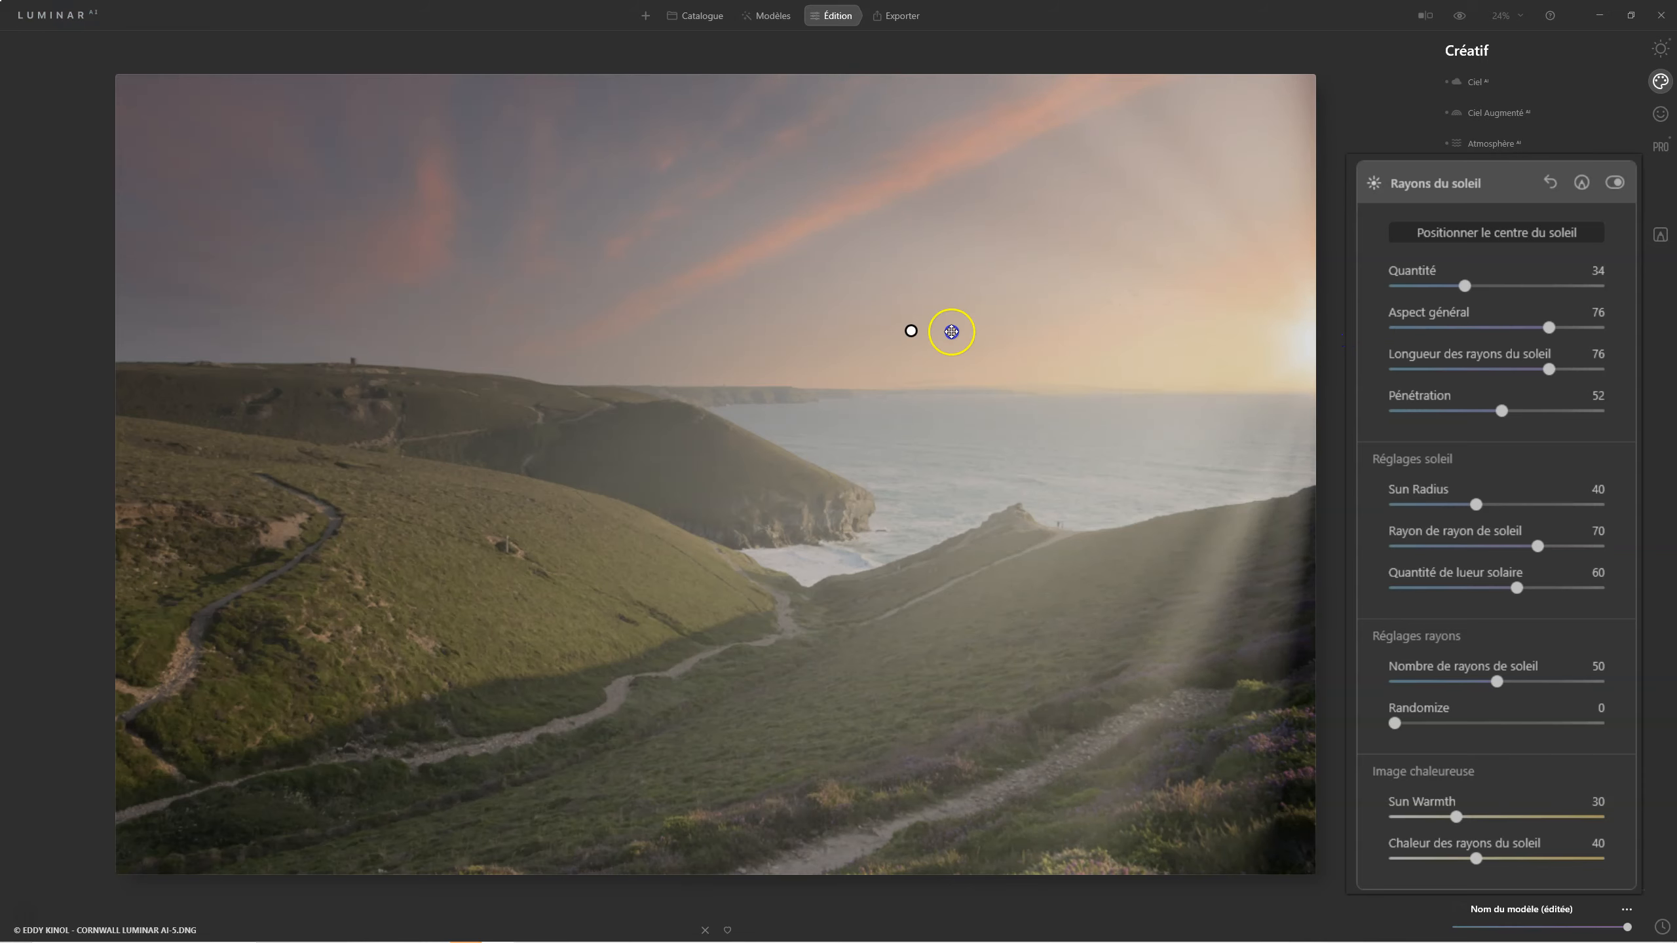
{"action": "left_click_drag", "start_coordinate": [951, 332], "coordinate": [491, 367]}
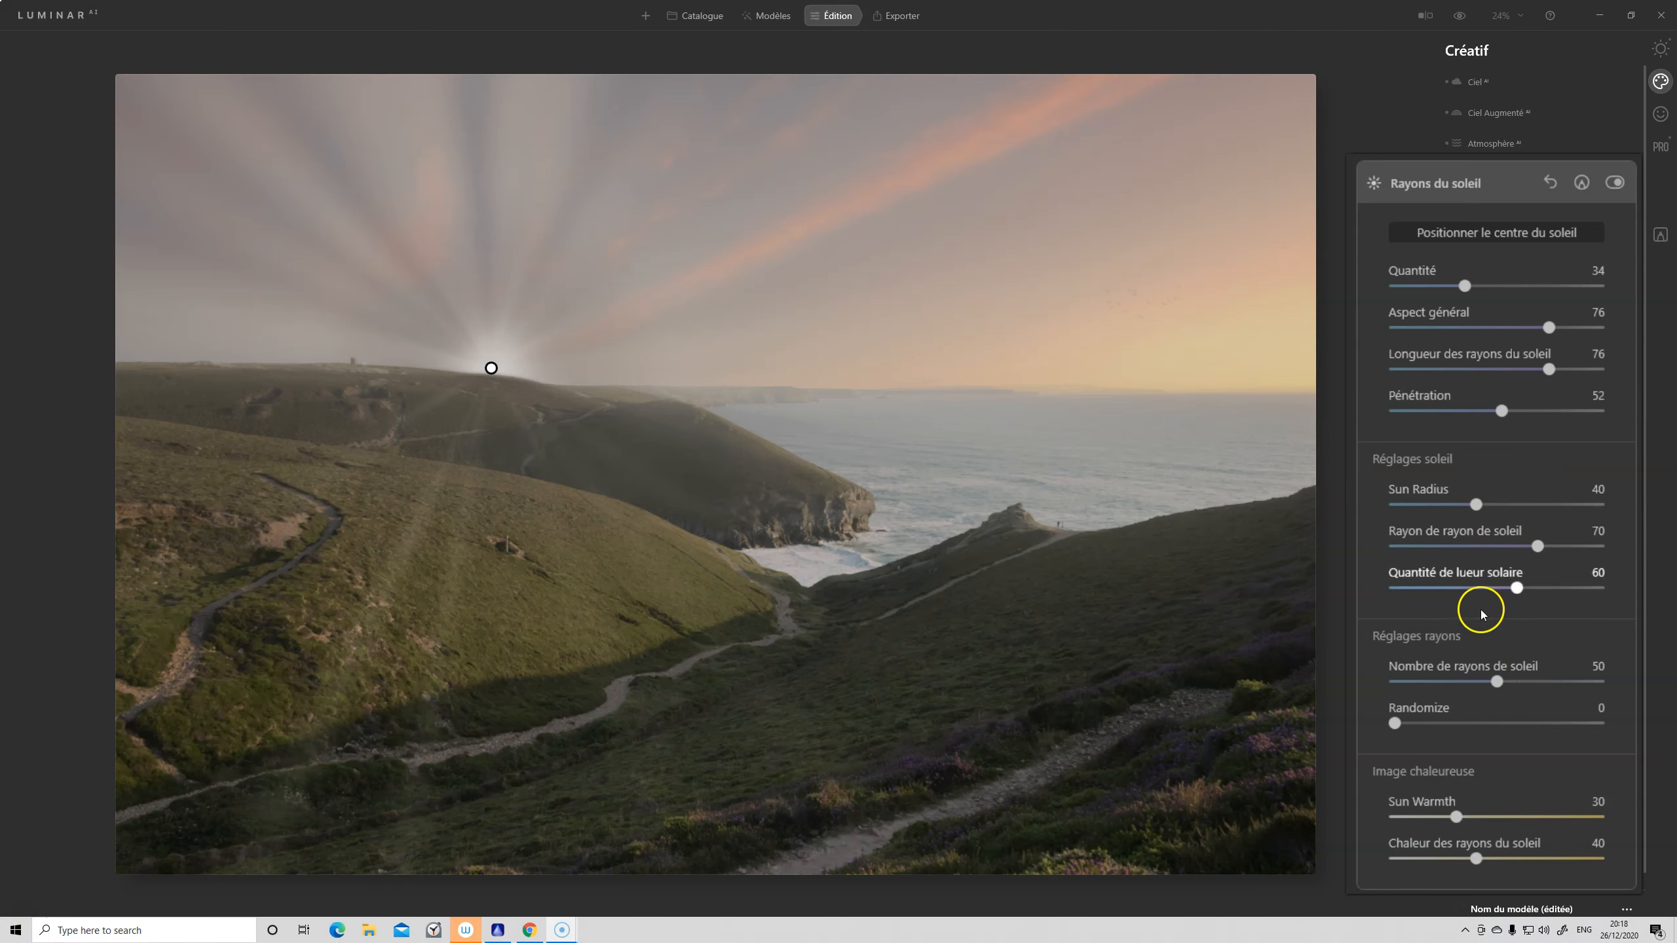
{"action": "left_click_drag", "start_coordinate": [491, 368], "coordinate": [642, 271]}
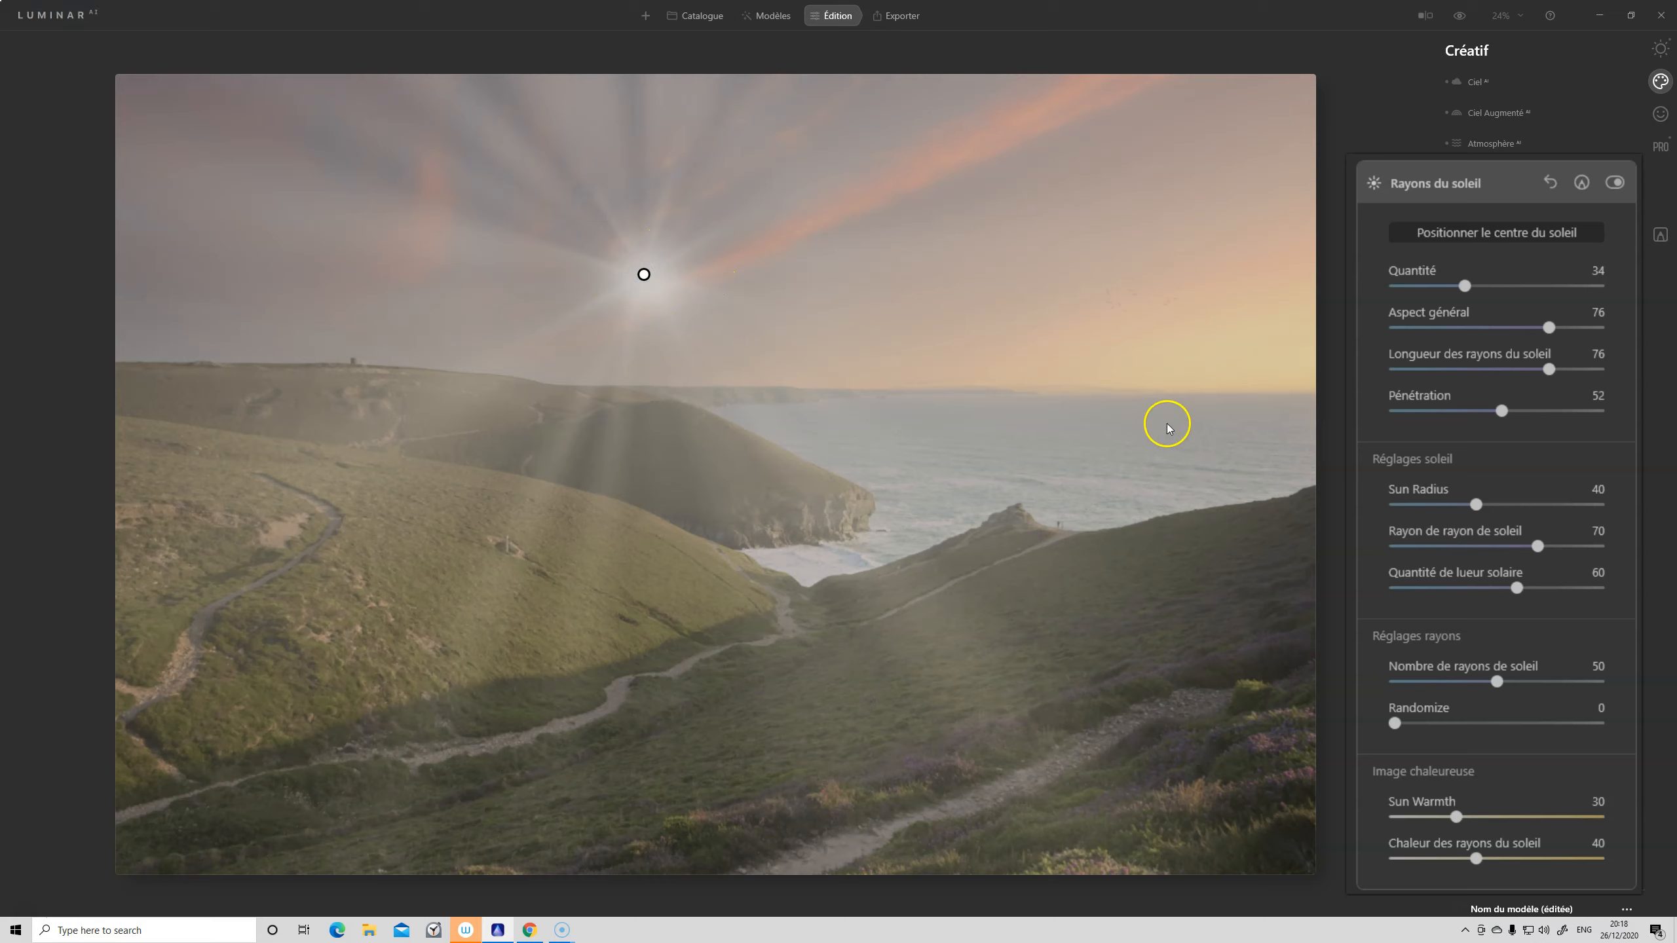
{"action": "left_click", "coordinate": [1485, 232]}
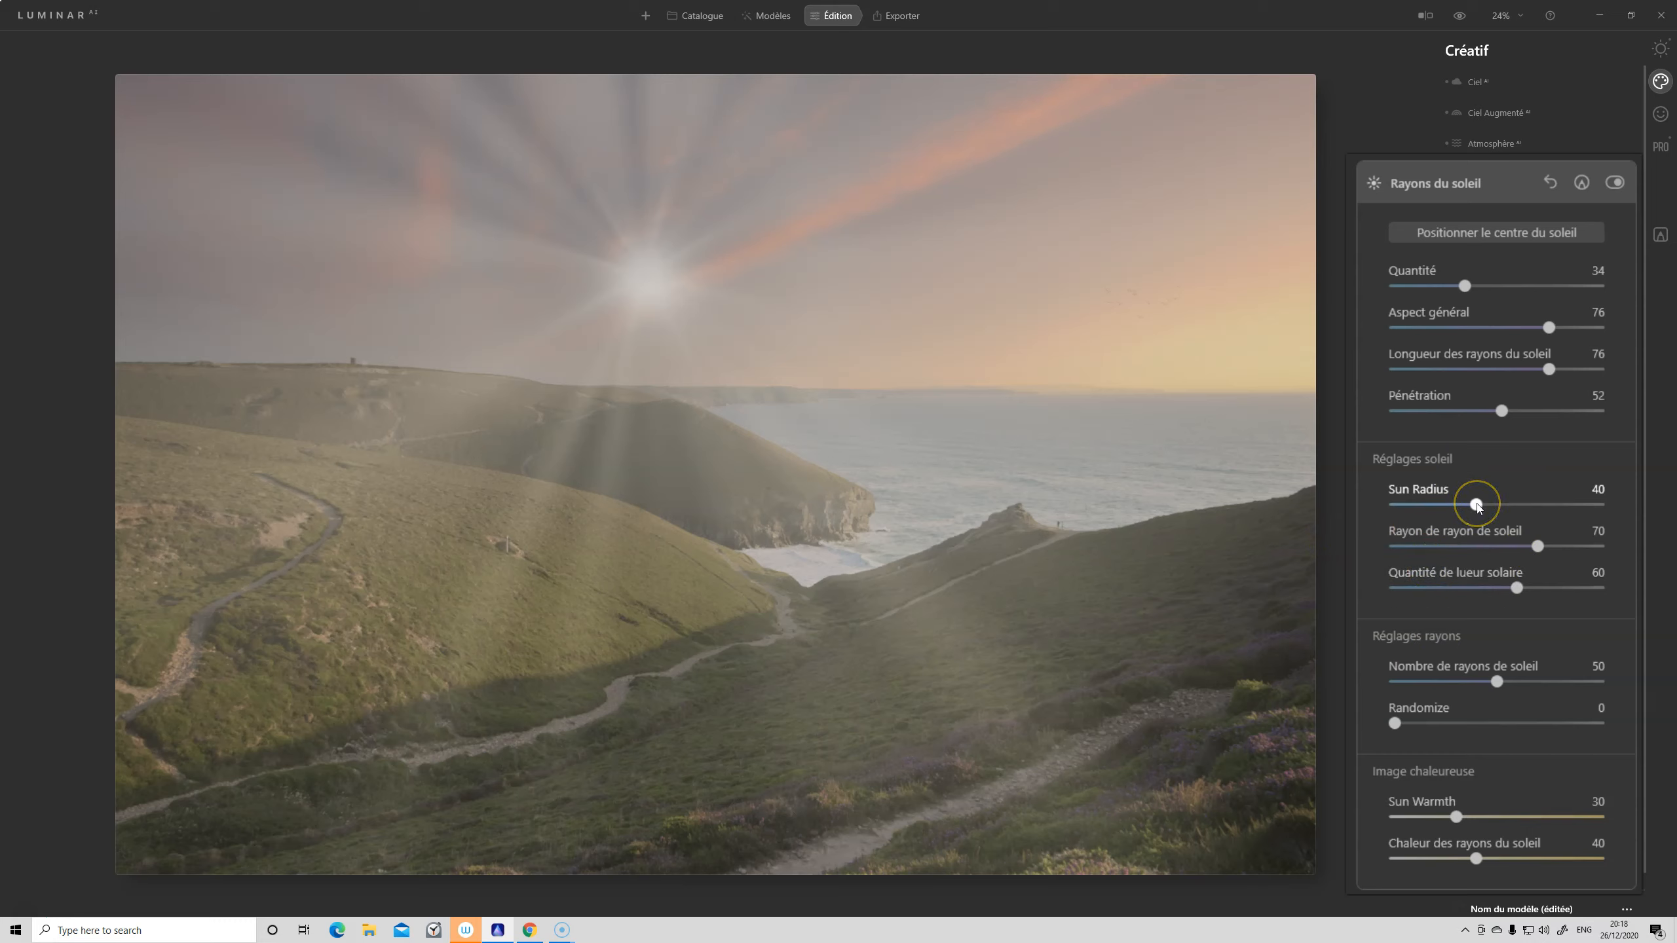
Try larger Sun Radius values up to 100, and return the radius to 40
{"action": "left_click_drag", "start_coordinate": [1556, 505], "coordinate": [1499, 507]}
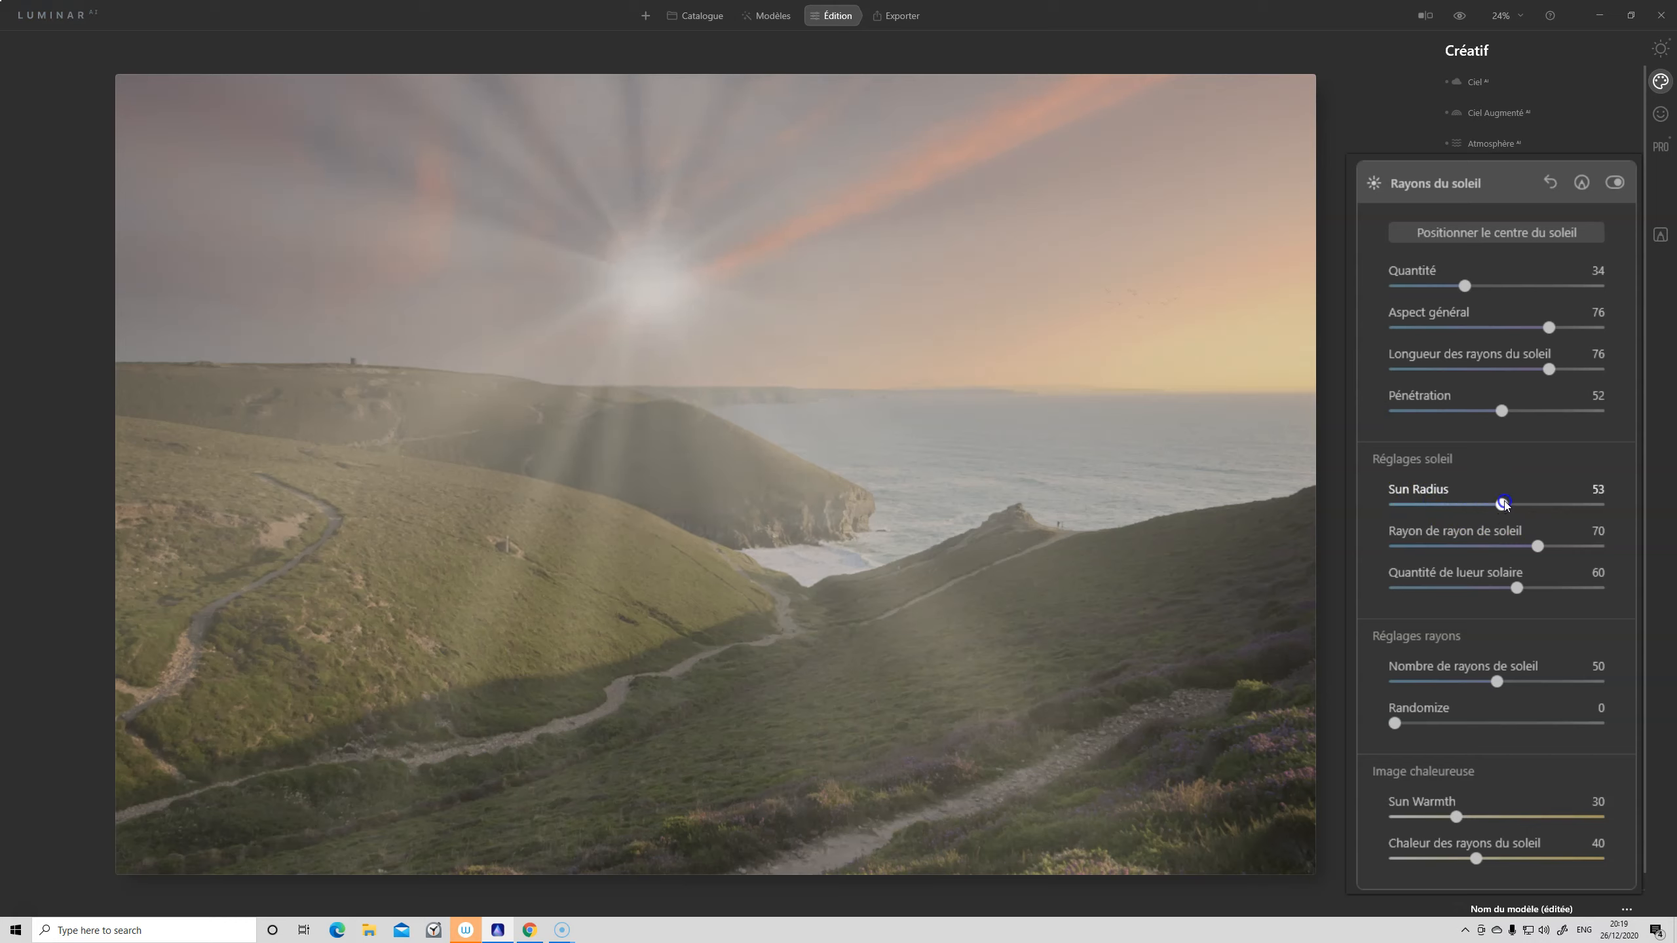
{"action": "left_click_drag", "start_coordinate": [1539, 504], "coordinate": [1600, 504]}
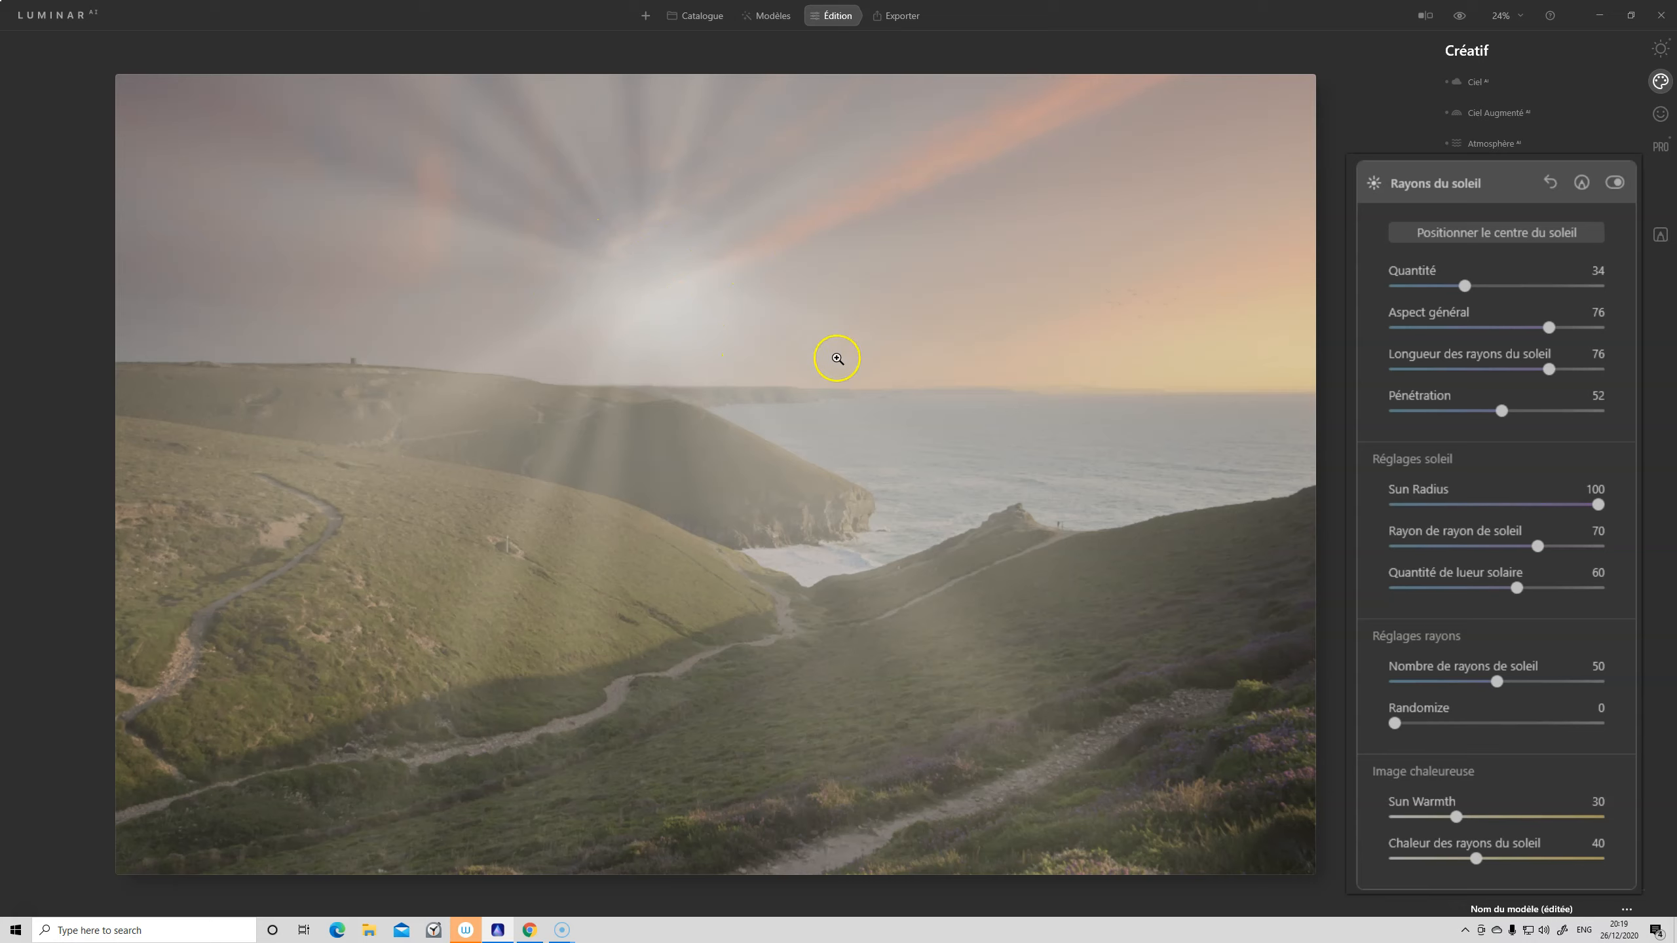
{"action": "left_click_drag", "start_coordinate": [1598, 504], "coordinate": [1588, 504]}
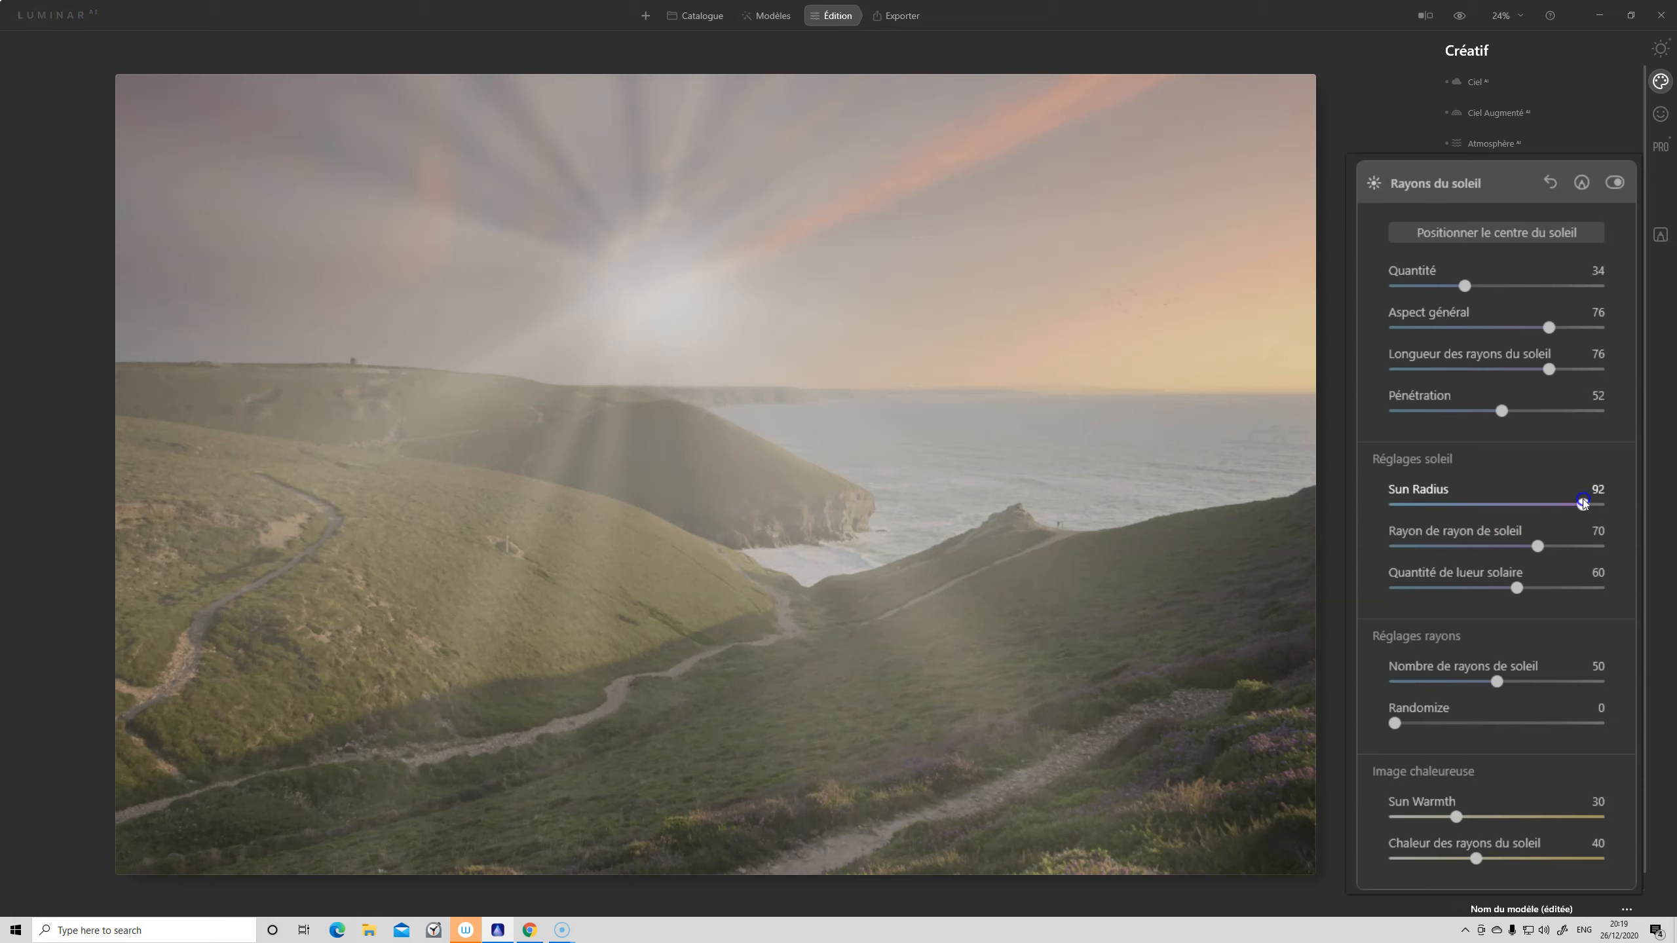
{"action": "left_click", "coordinate": [1477, 504]}
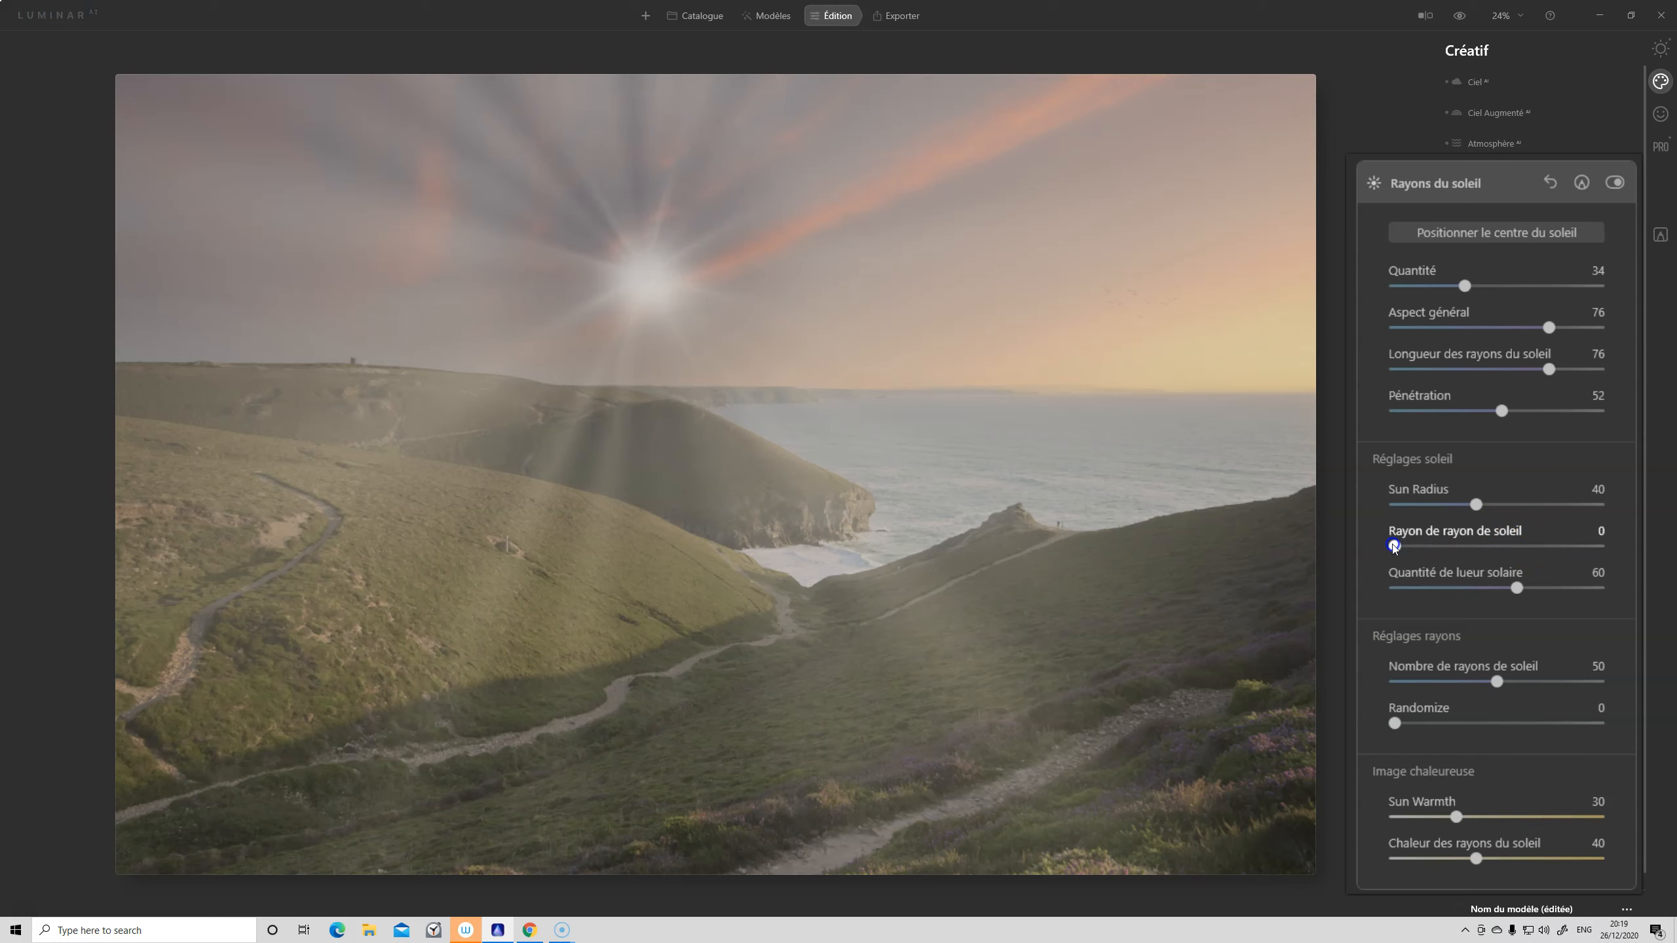
Test Rayon de rayon de soleil at low values and up to 100, and settle it at 70
{"action": "left_click_drag", "start_coordinate": [1508, 547], "coordinate": [1588, 542]}
{"action": "left_click_drag", "start_coordinate": [1460, 539], "coordinate": [1493, 547]}
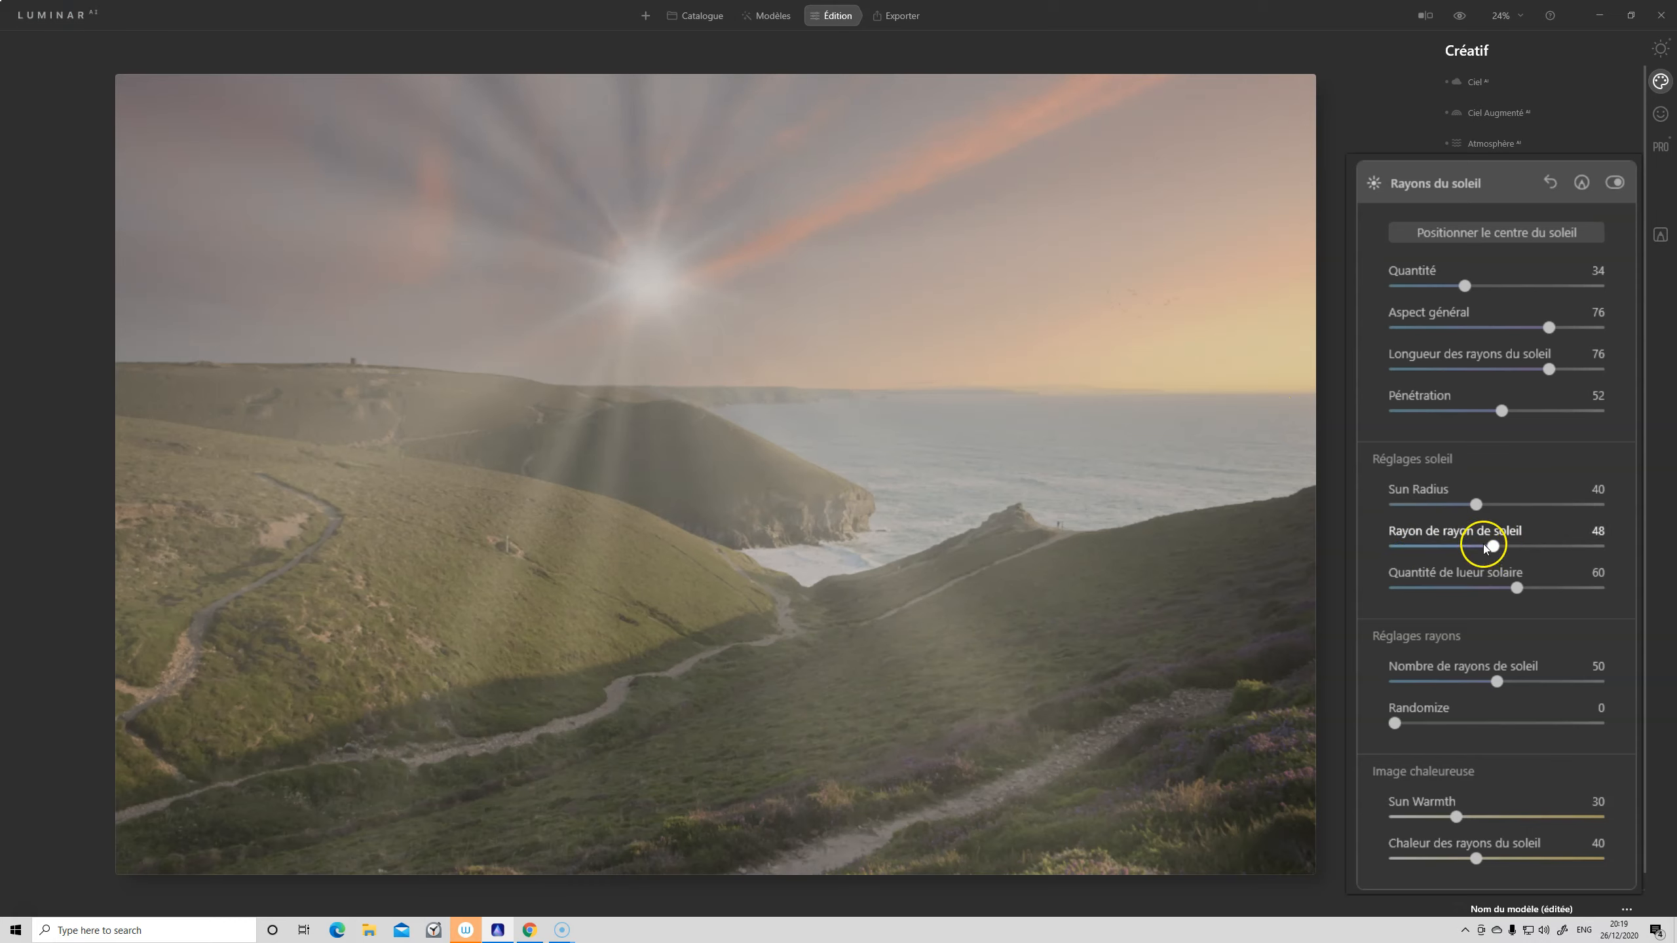
{"action": "left_click_drag", "start_coordinate": [1494, 545], "coordinate": [1669, 428]}
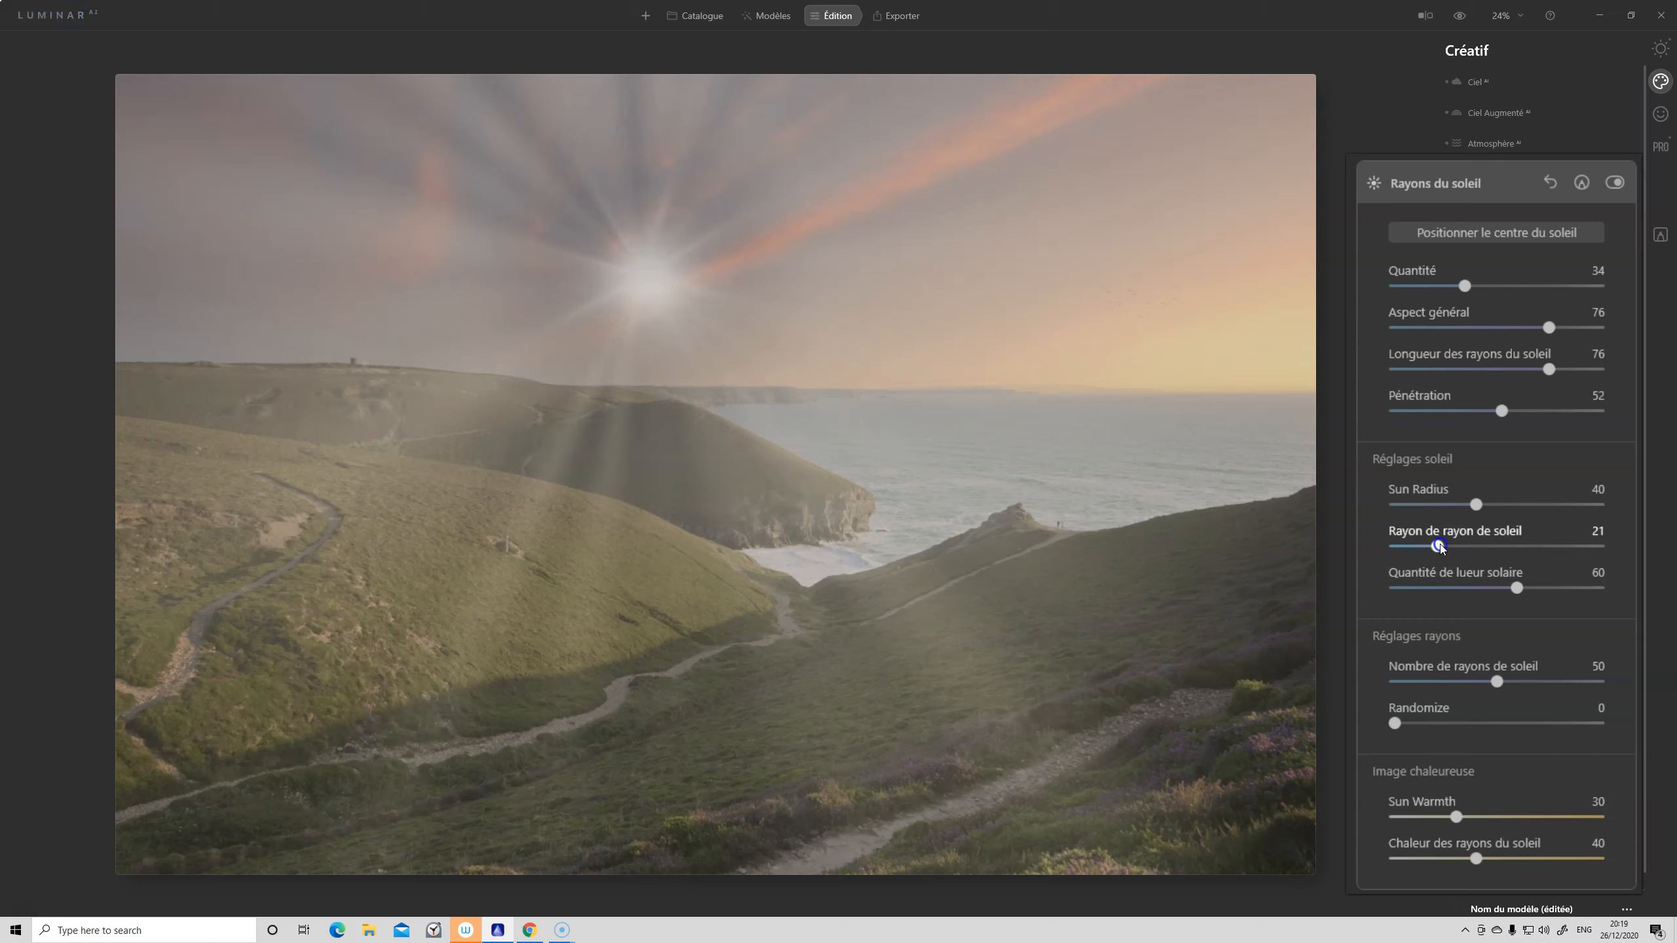
{"action": "left_click_drag", "start_coordinate": [1484, 548], "coordinate": [1483, 547]}
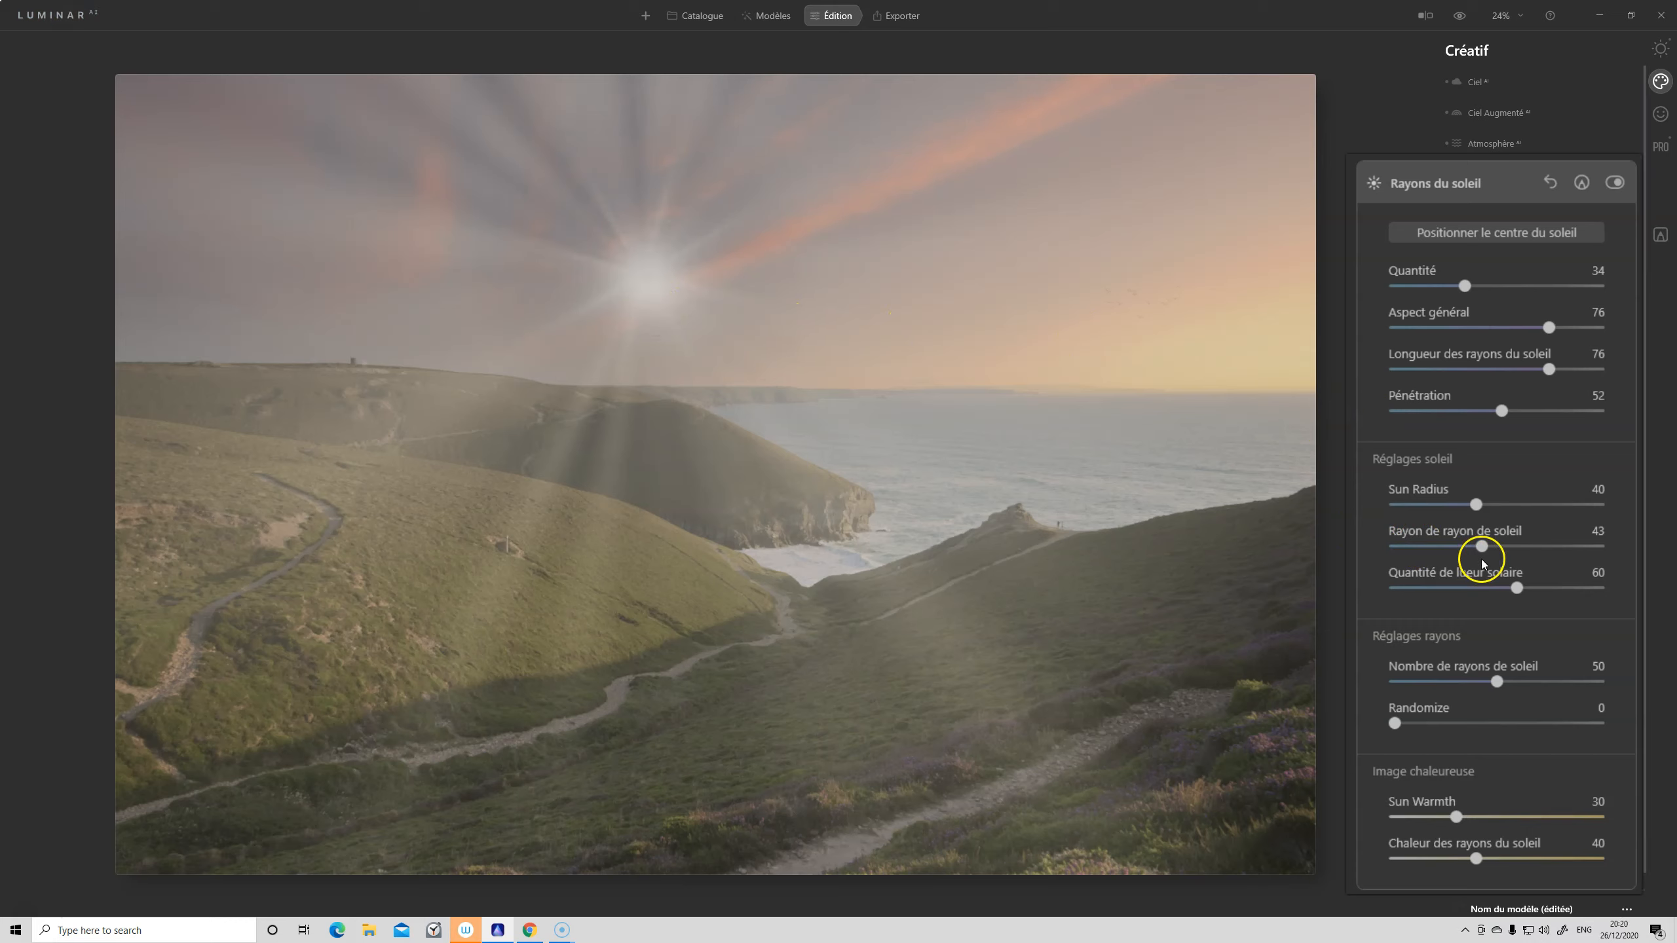
{"action": "left_click_drag", "start_coordinate": [1482, 545], "coordinate": [1582, 543]}
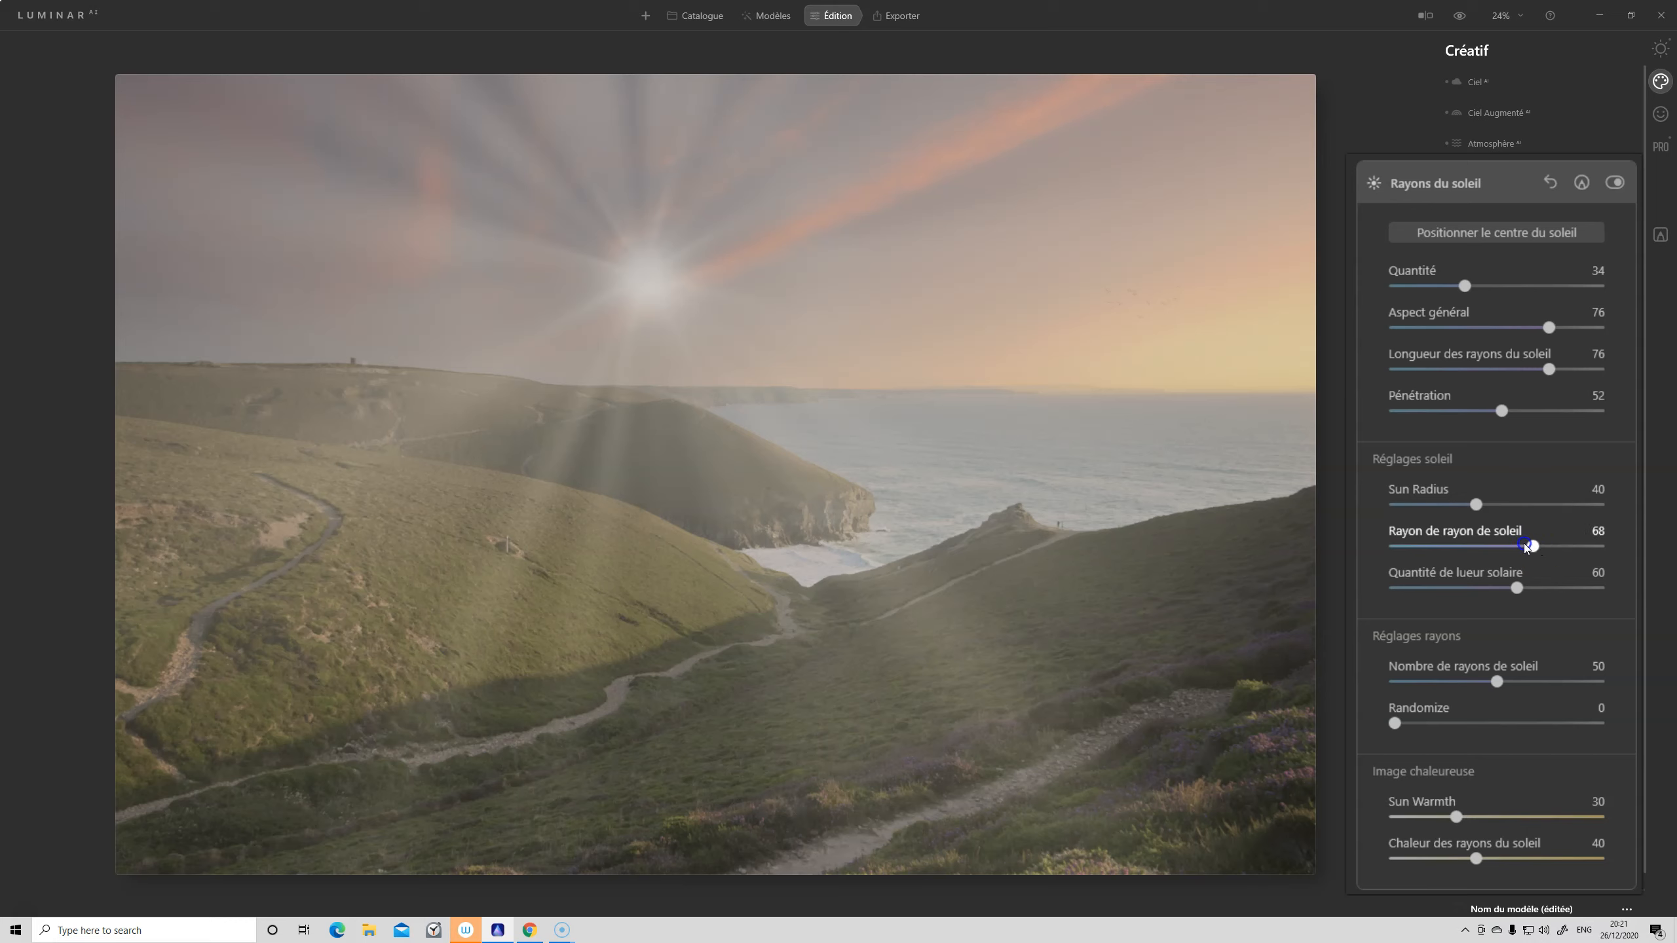
{"action": "left_click_drag", "start_coordinate": [1526, 547], "coordinate": [1398, 552]}
{"action": "left_click_drag", "start_coordinate": [1550, 550], "coordinate": [1674, 462]}
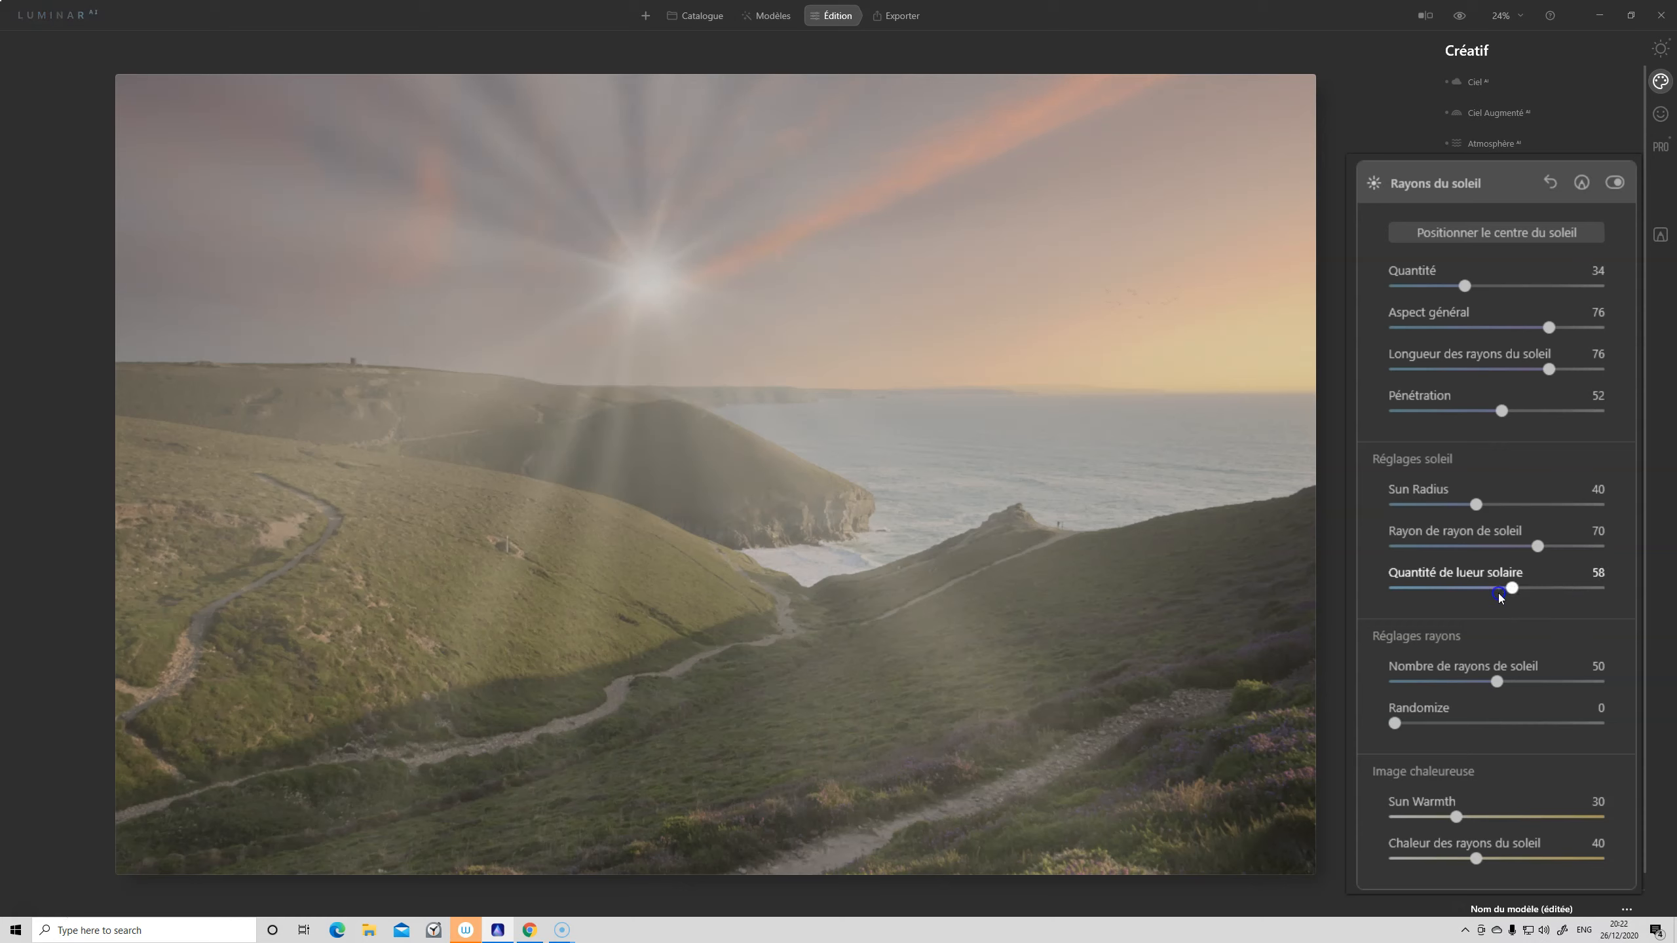
{"action": "left_click_drag", "start_coordinate": [1427, 598], "coordinate": [1350, 595]}
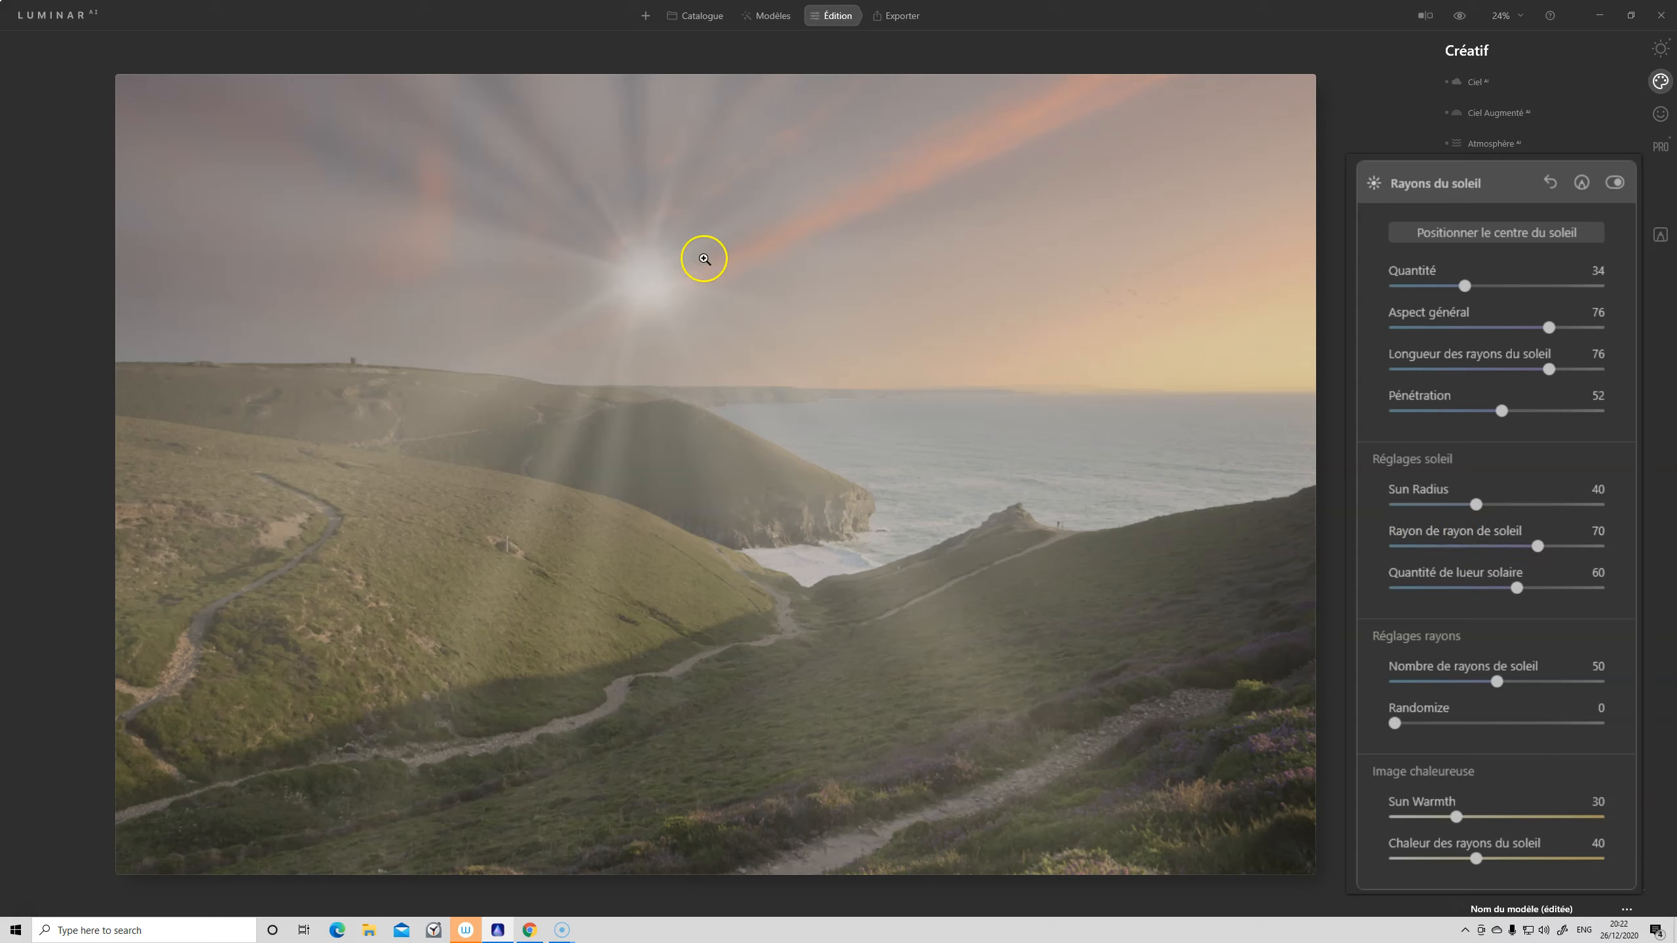
{"action": "left_click_drag", "start_coordinate": [1537, 547], "coordinate": [1601, 547]}
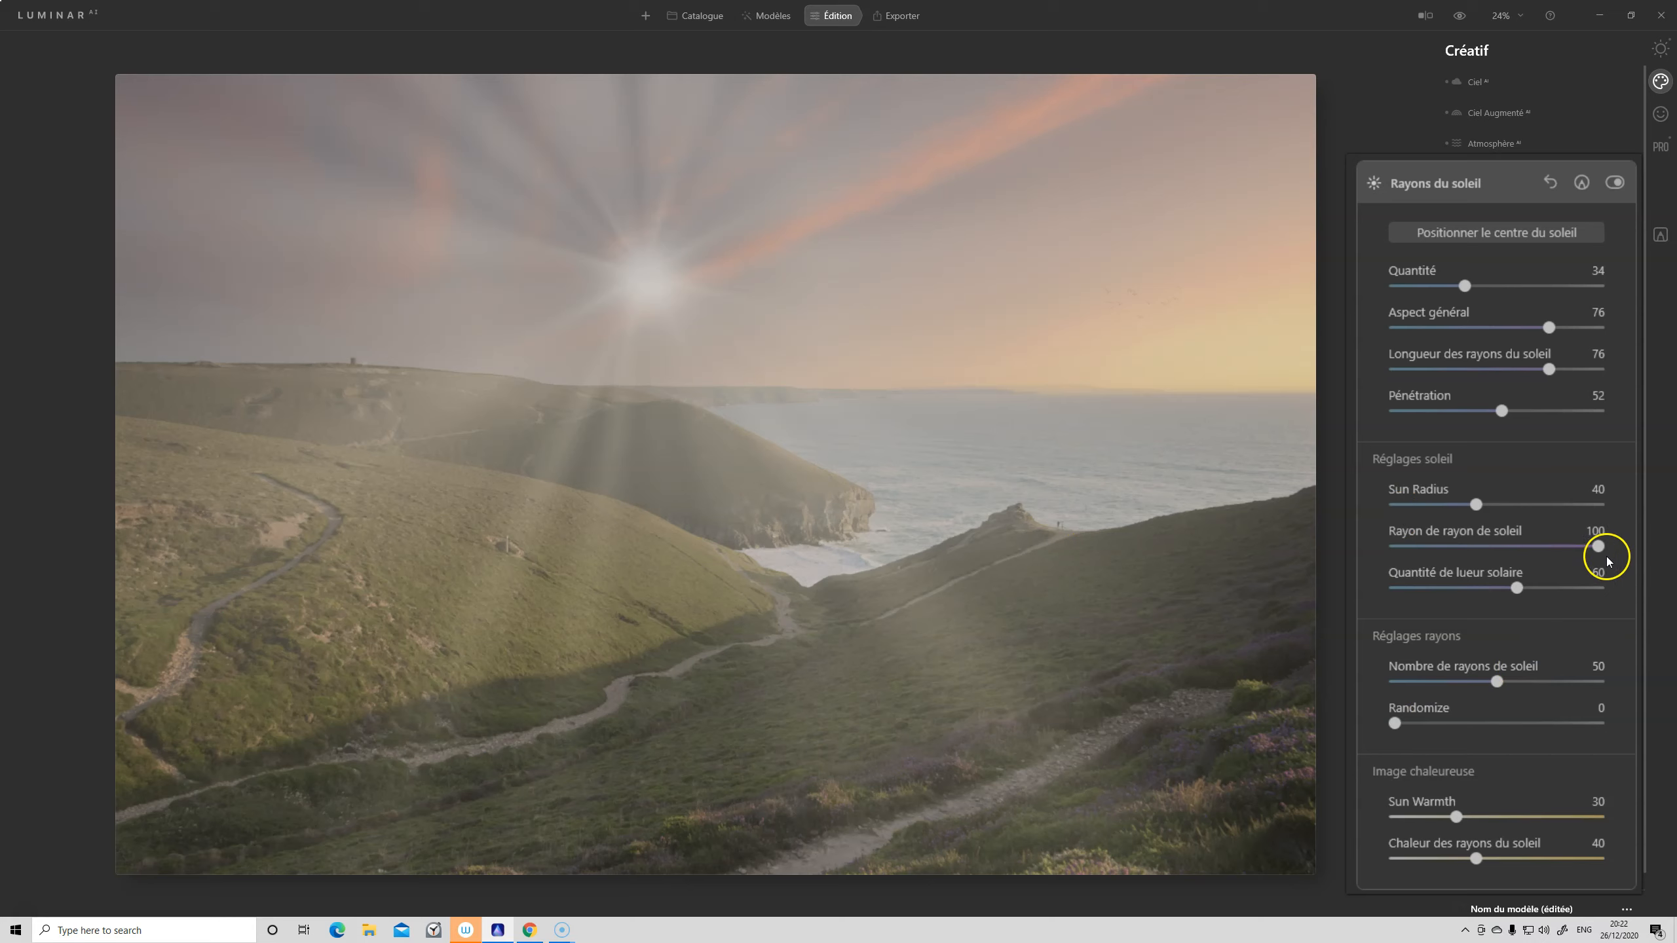
{"action": "left_click_drag", "start_coordinate": [1597, 546], "coordinate": [1404, 428]}
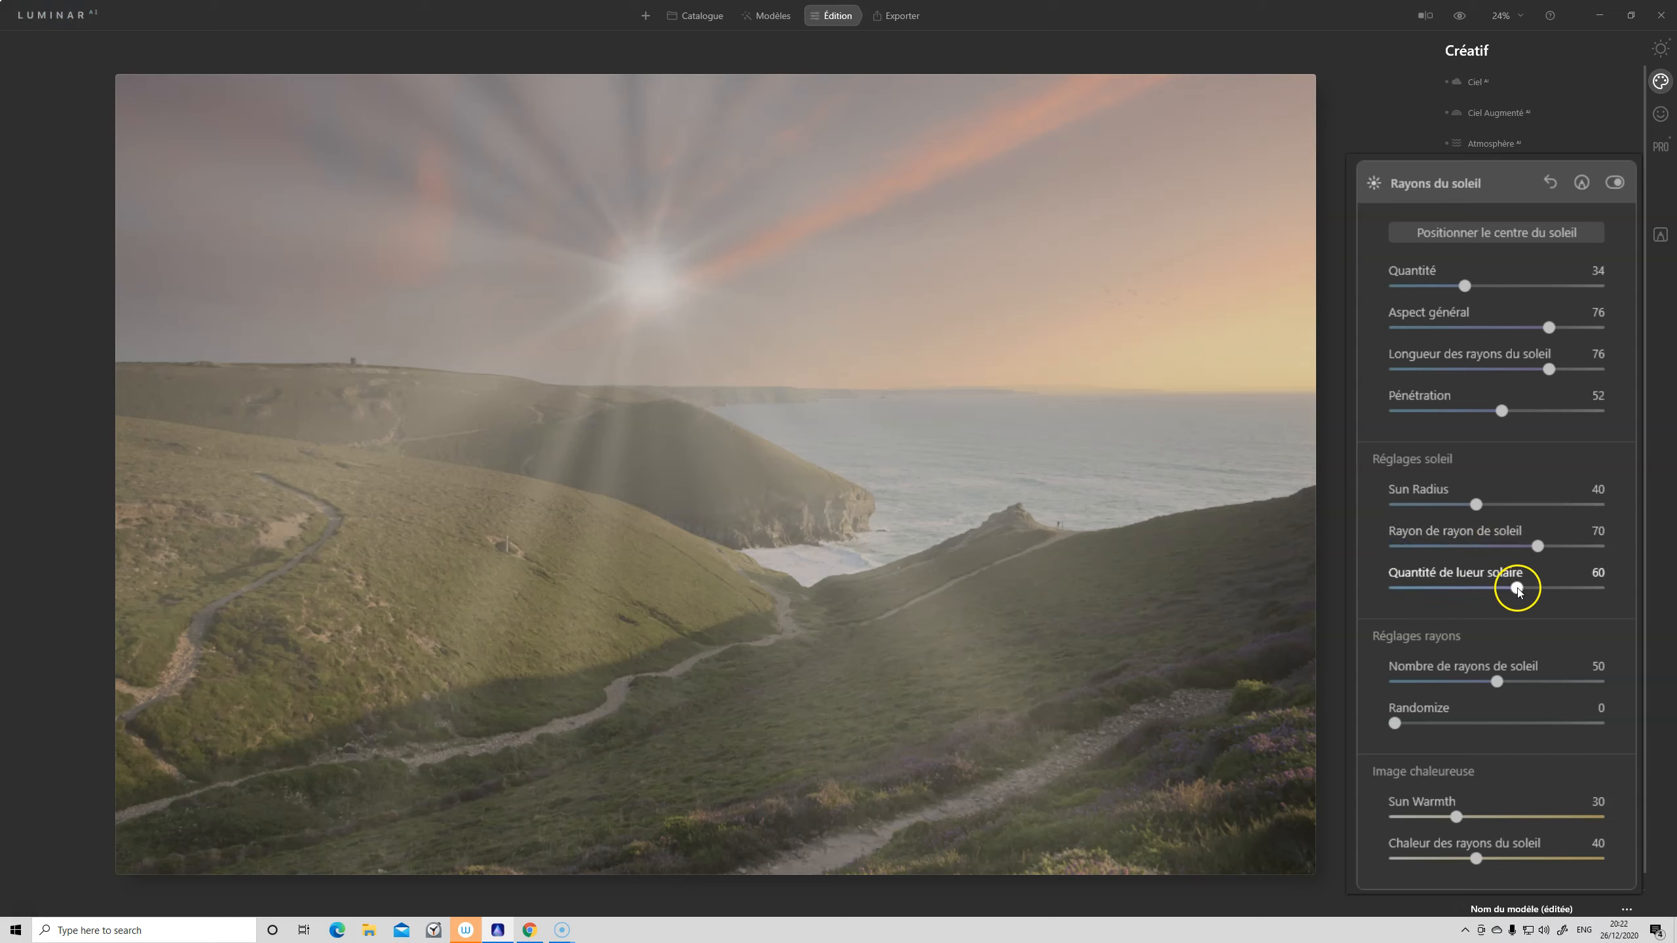
Test Quantité de lueur solaire from 0 to 100 and settle on 54, with Sun Radius 73 and Rayon de rayon de soleil 70
{"action": "left_click_drag", "start_coordinate": [1584, 581], "coordinate": [1598, 587]}
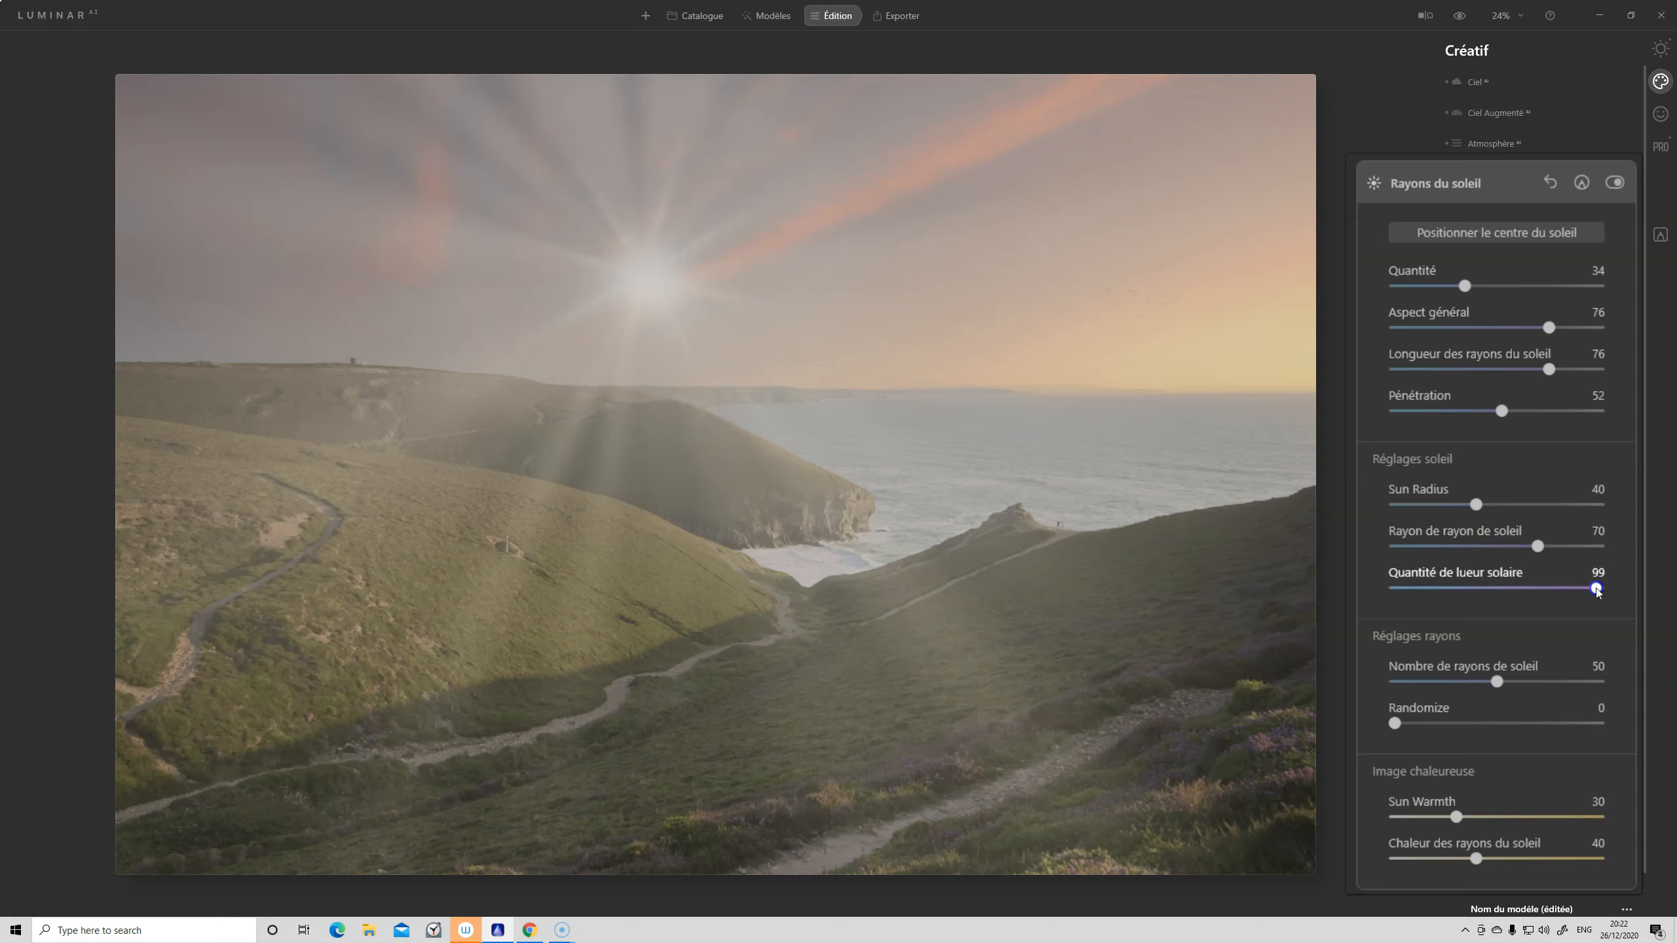
{"action": "left_click_drag", "start_coordinate": [1597, 588], "coordinate": [1376, 464]}
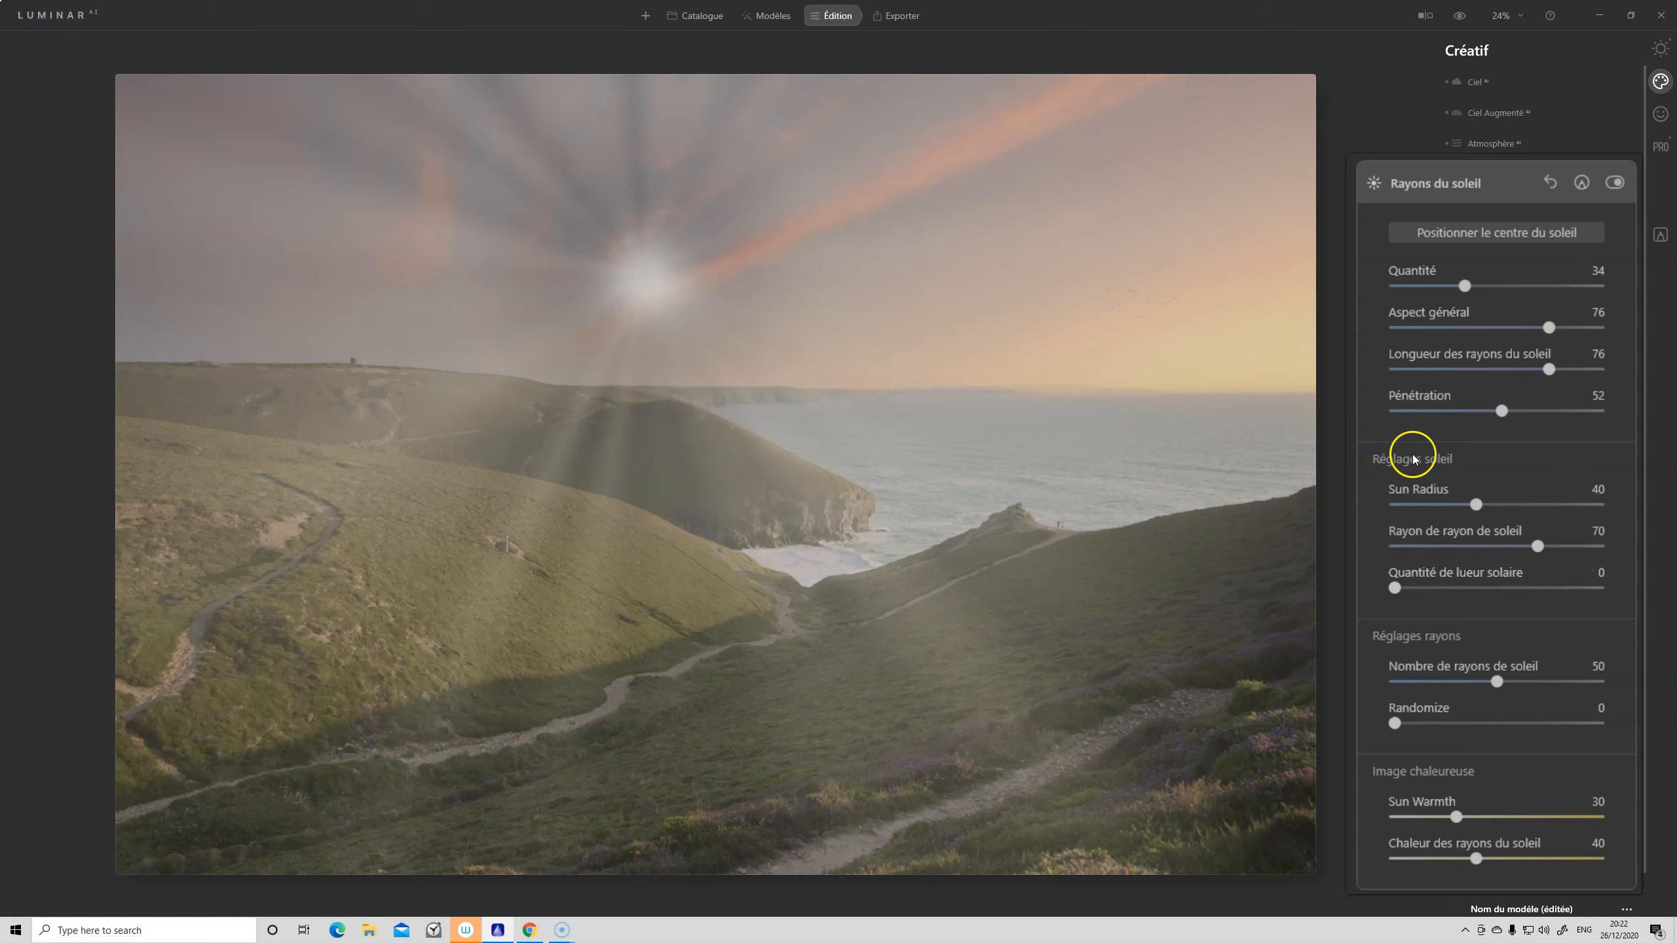
{"action": "left_click_drag", "start_coordinate": [1395, 588], "coordinate": [1578, 594]}
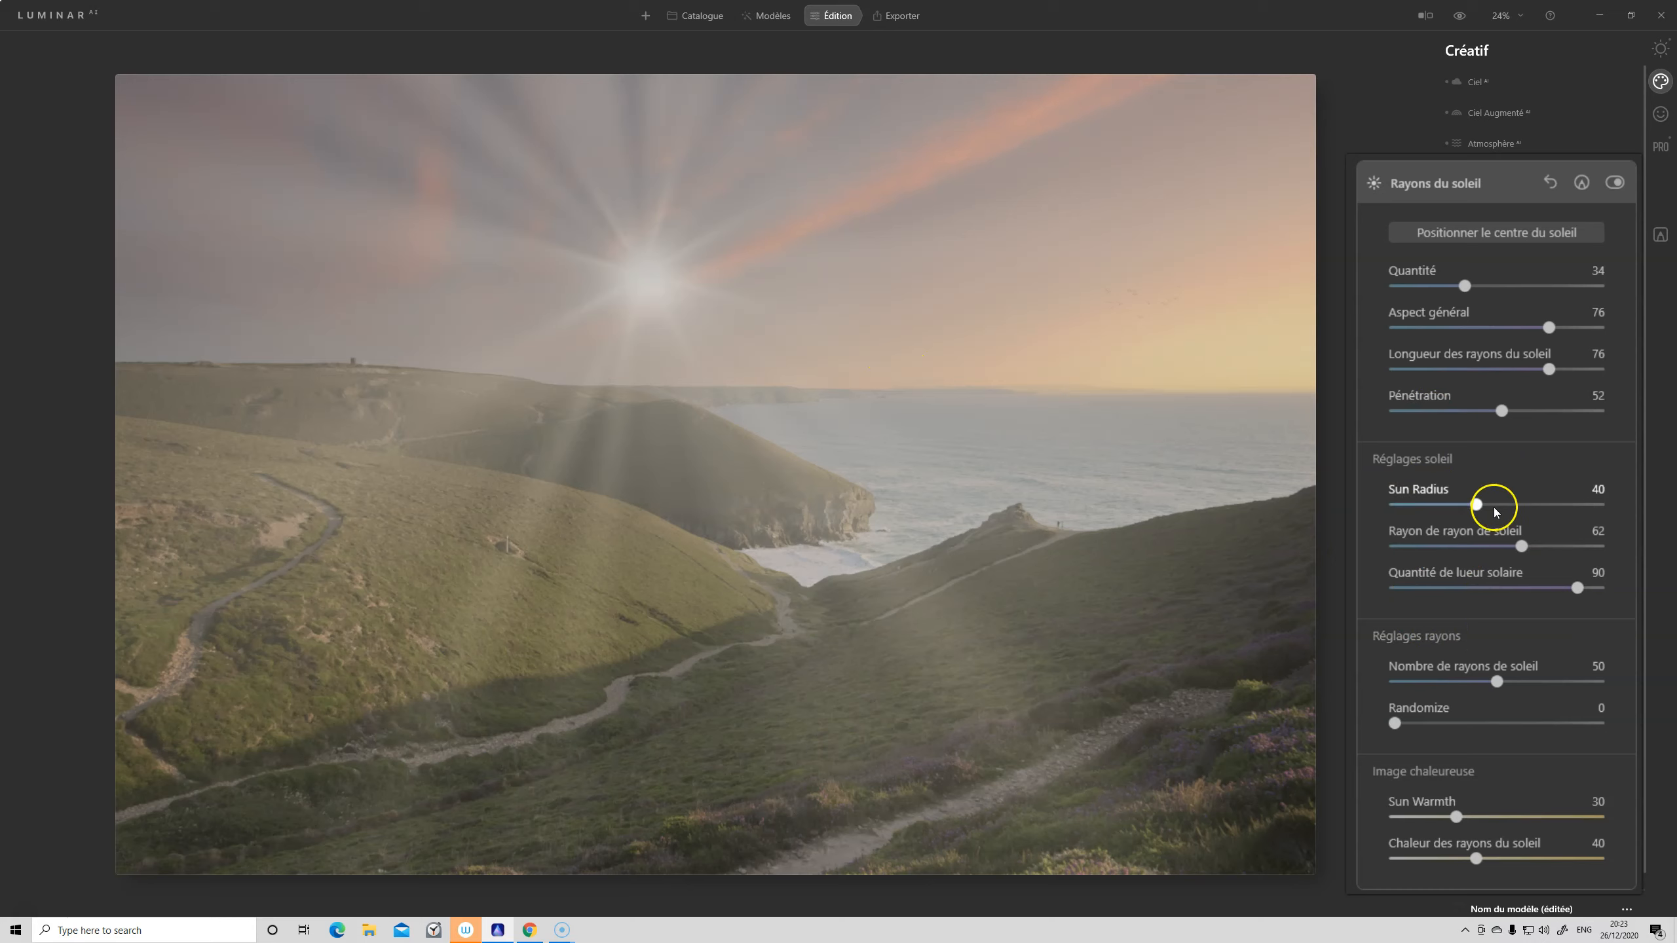
{"action": "left_click_drag", "start_coordinate": [1529, 506], "coordinate": [1621, 609]}
{"action": "left_click", "coordinate": [1516, 557]}
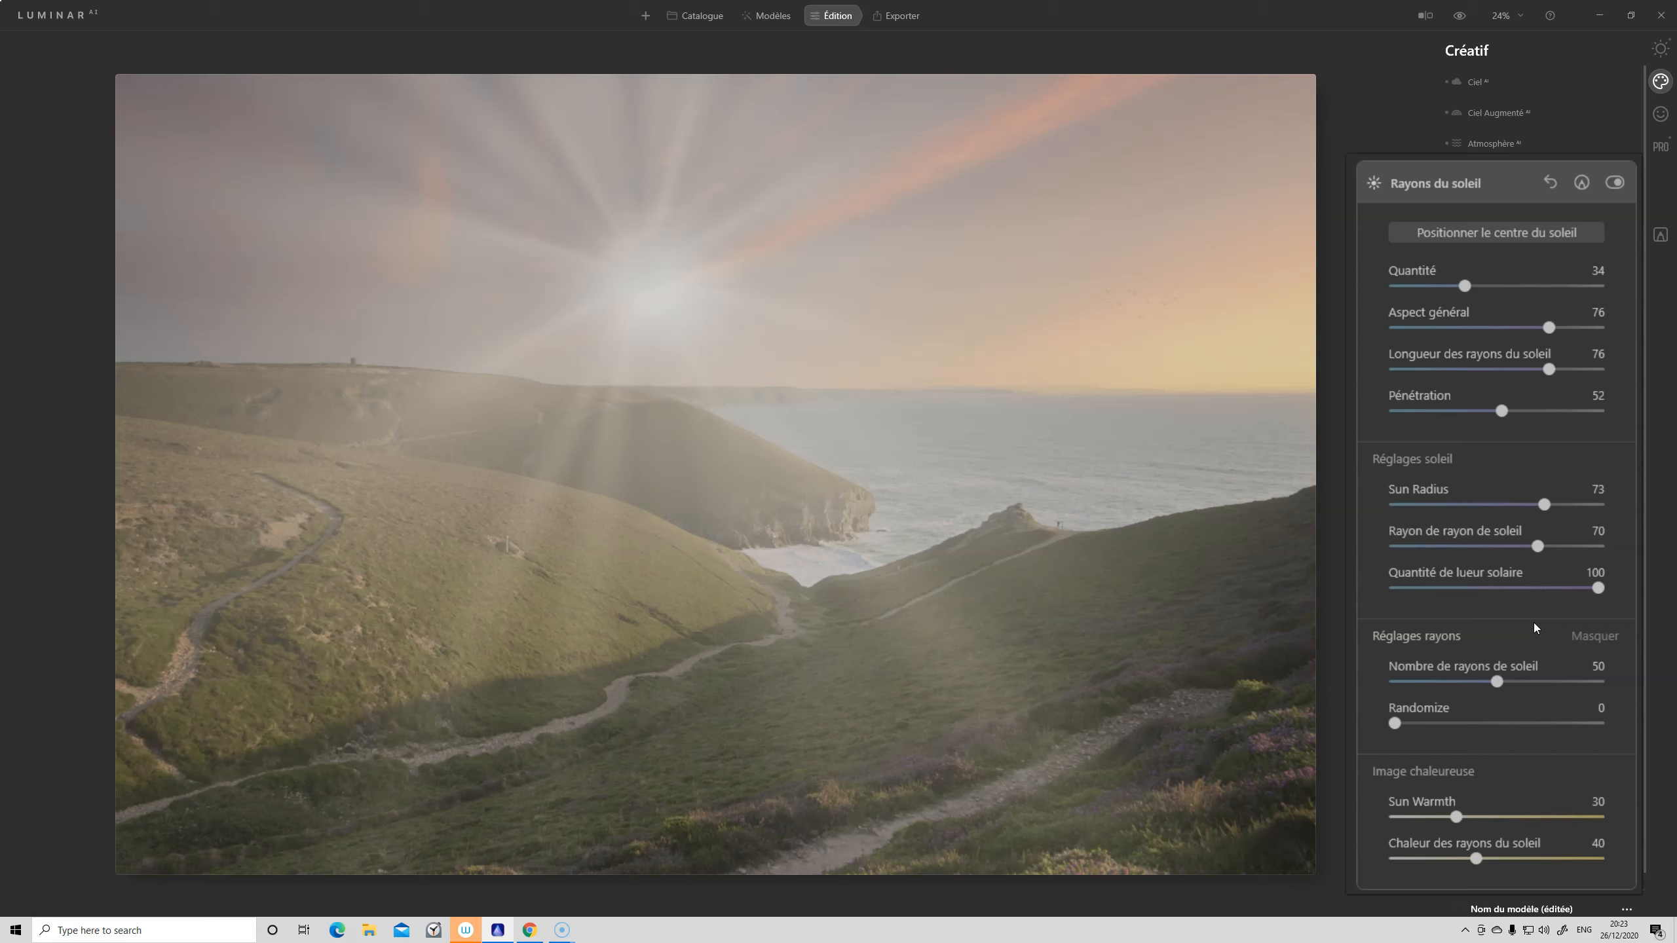
{"action": "left_click", "coordinate": [1598, 587]}
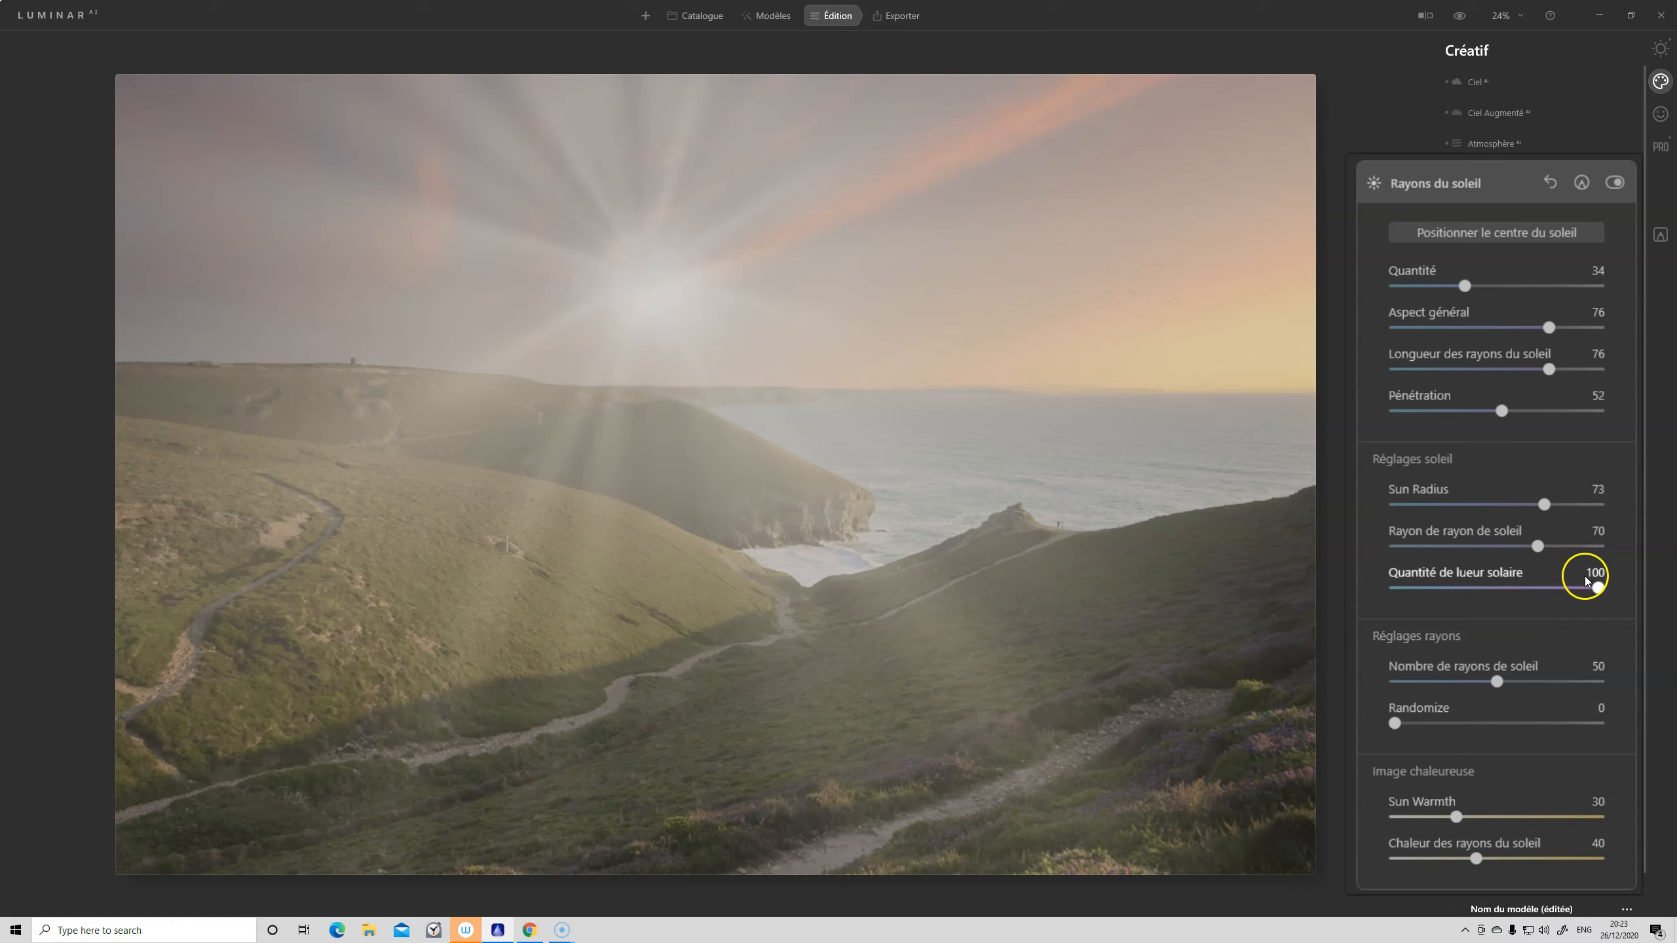
{"action": "left_click_drag", "start_coordinate": [1510, 598], "coordinate": [1505, 595]}
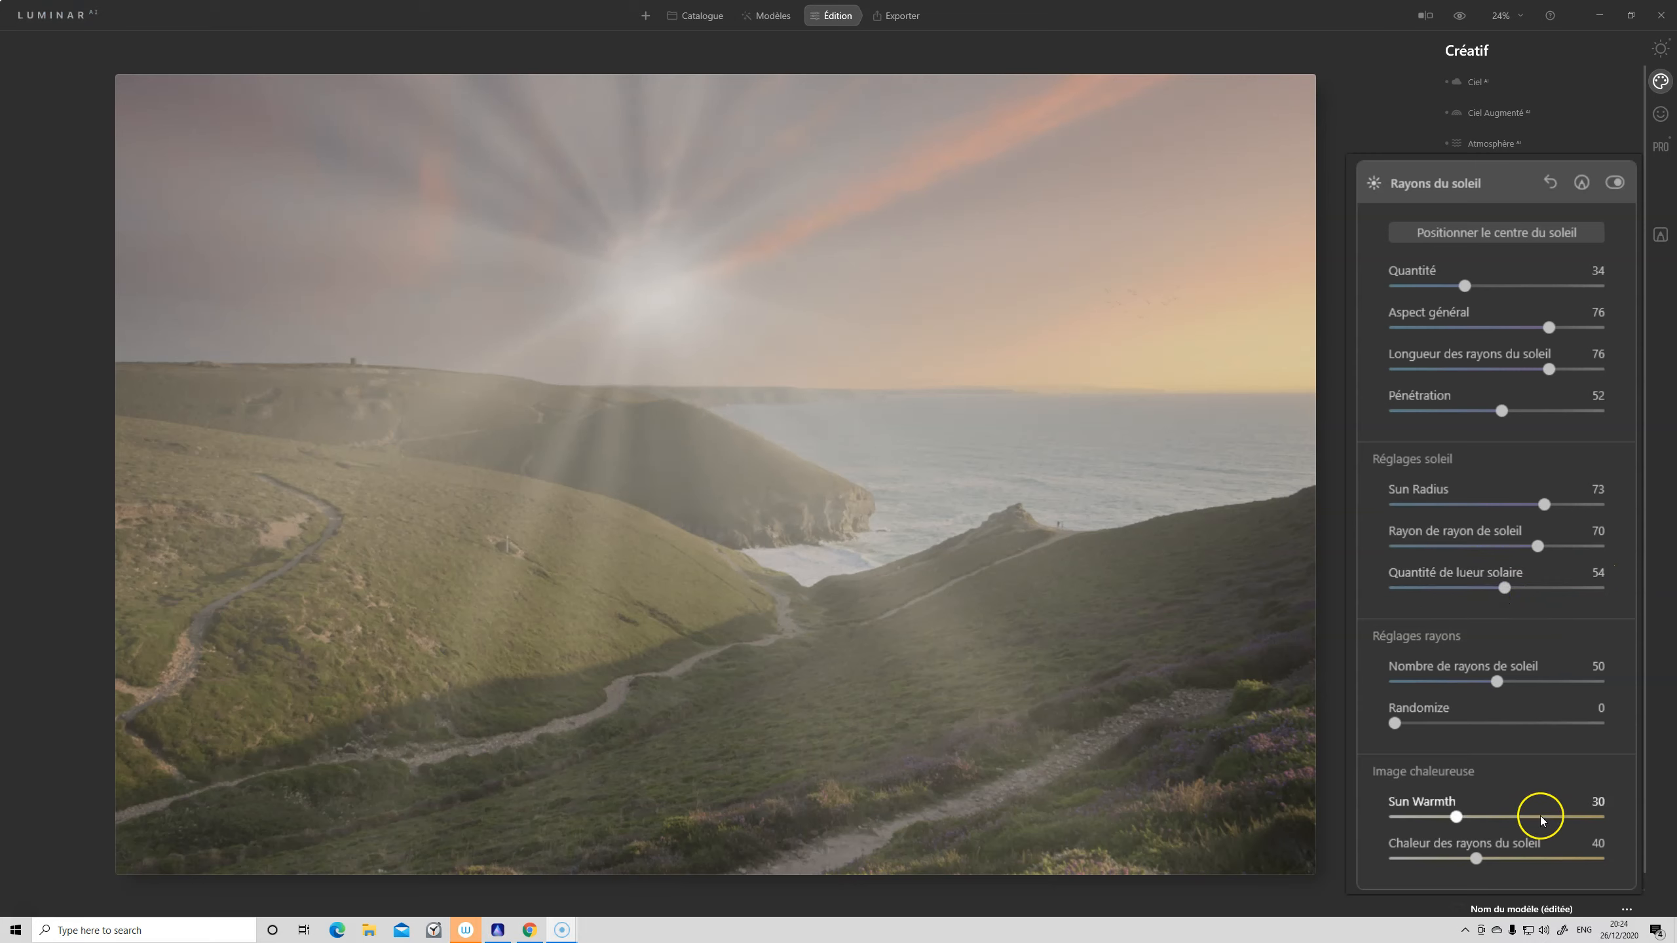
Test Nombre de rayons de soleil at 100 and 0, settle on 15, and set Sun Radius to 49
{"action": "left_click", "coordinate": [1498, 682]}
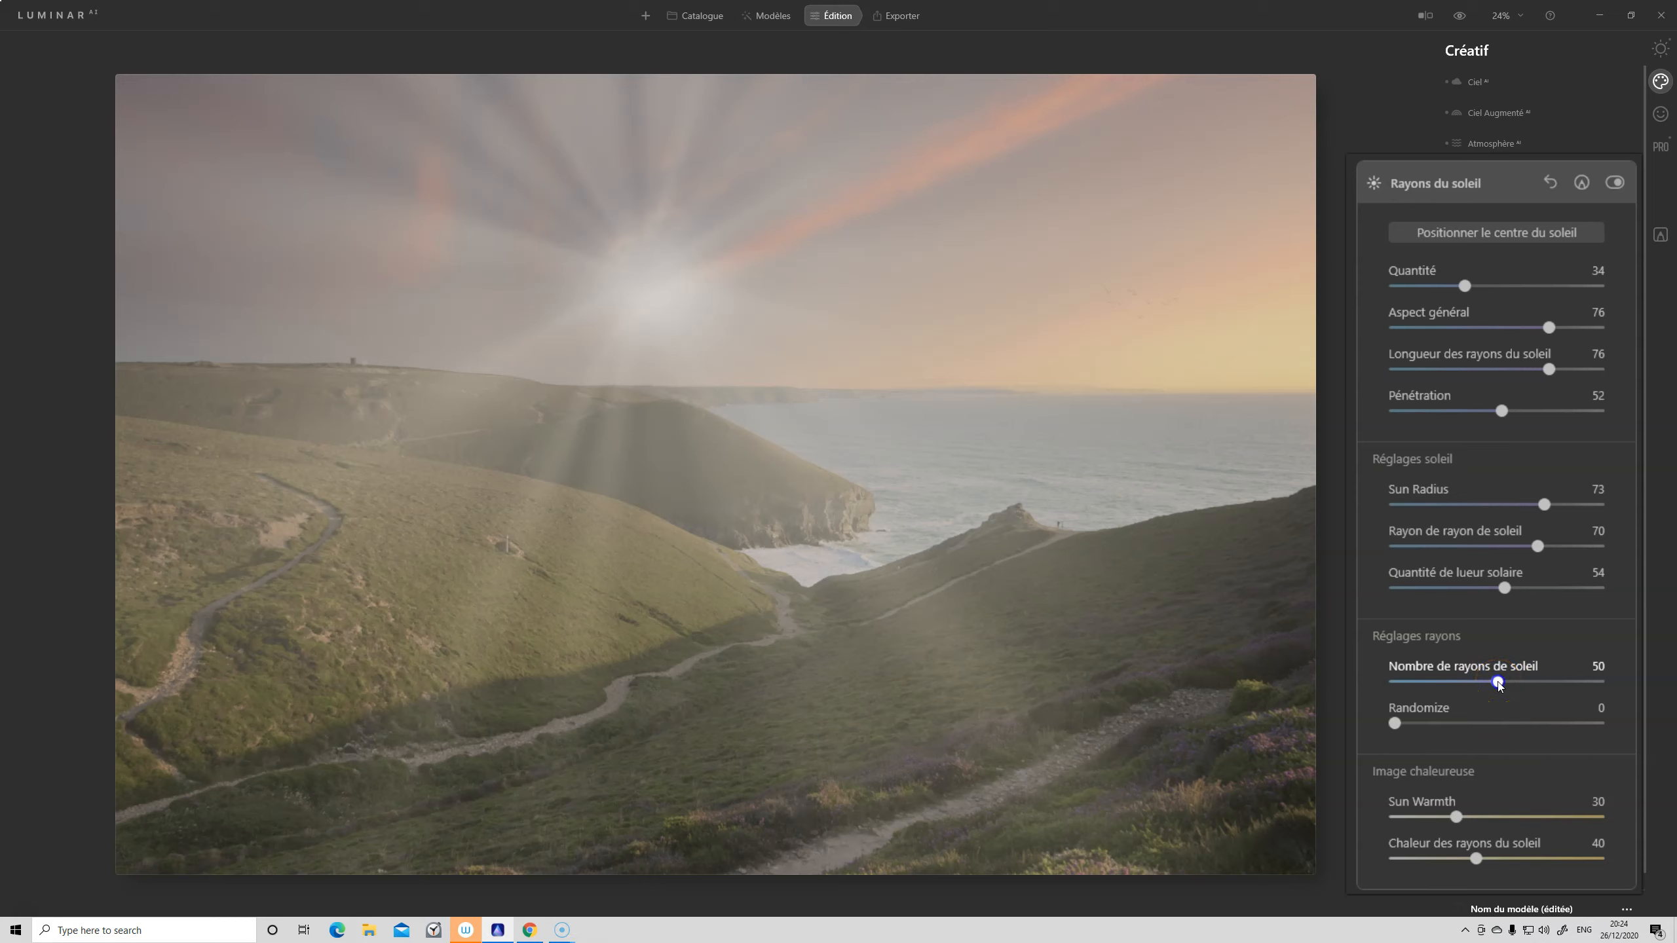
{"action": "left_click_drag", "start_coordinate": [1592, 684], "coordinate": [1606, 682]}
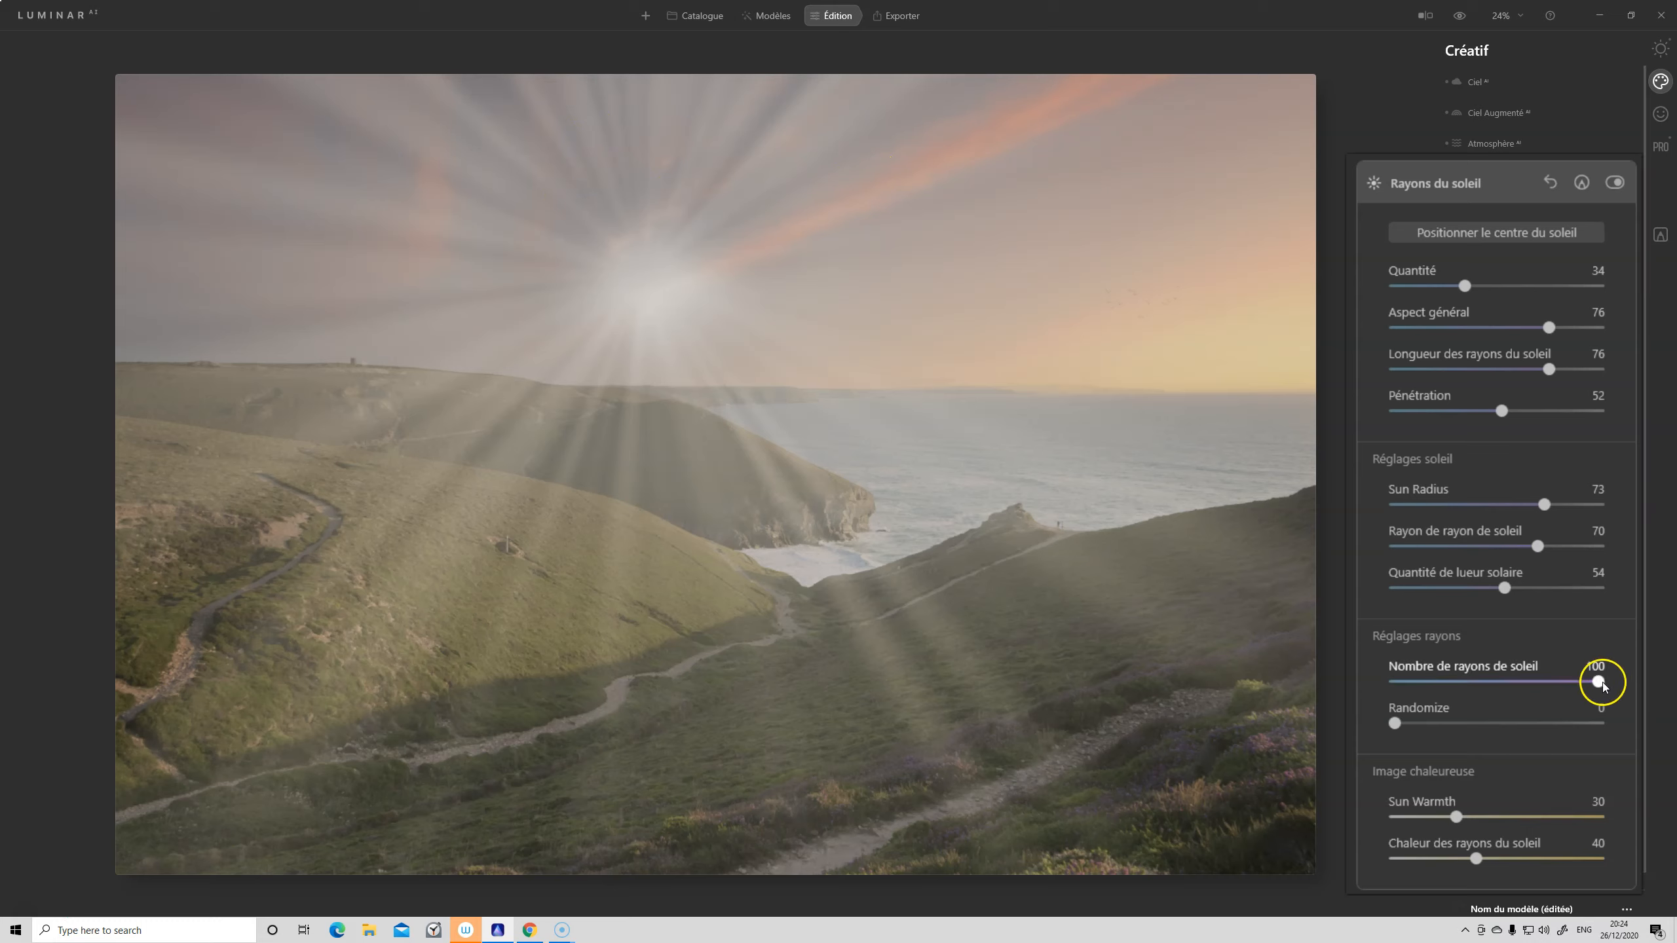
{"action": "left_click_drag", "start_coordinate": [1582, 686], "coordinate": [1352, 608]}
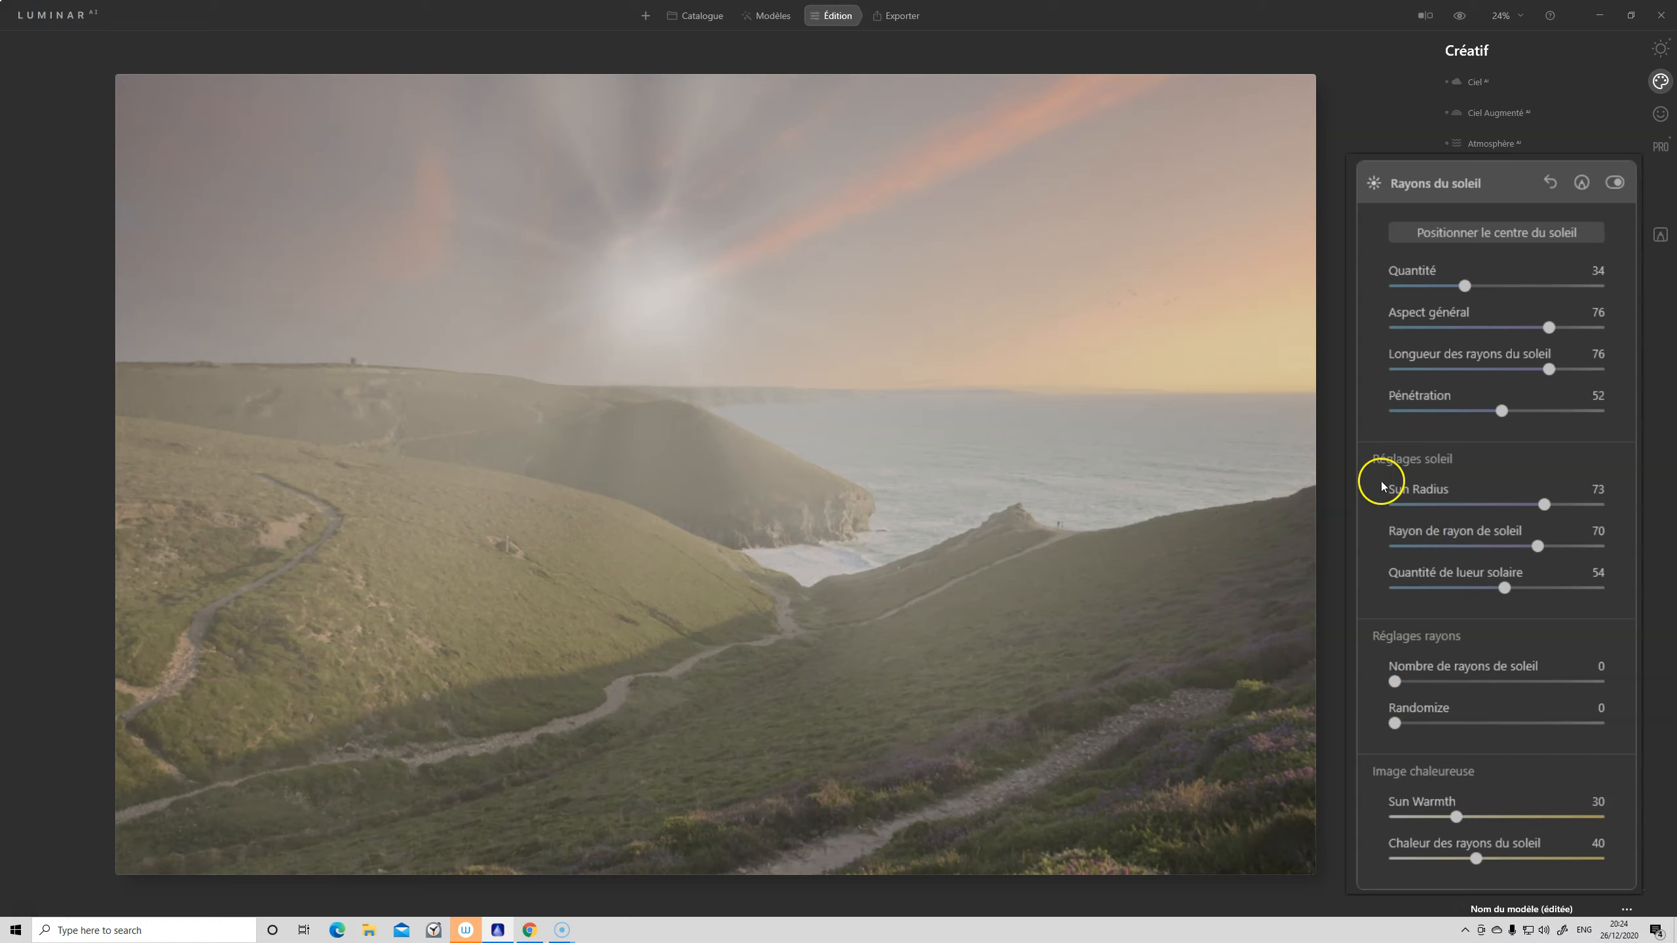
{"action": "left_click_drag", "start_coordinate": [1402, 684], "coordinate": [1426, 683]}
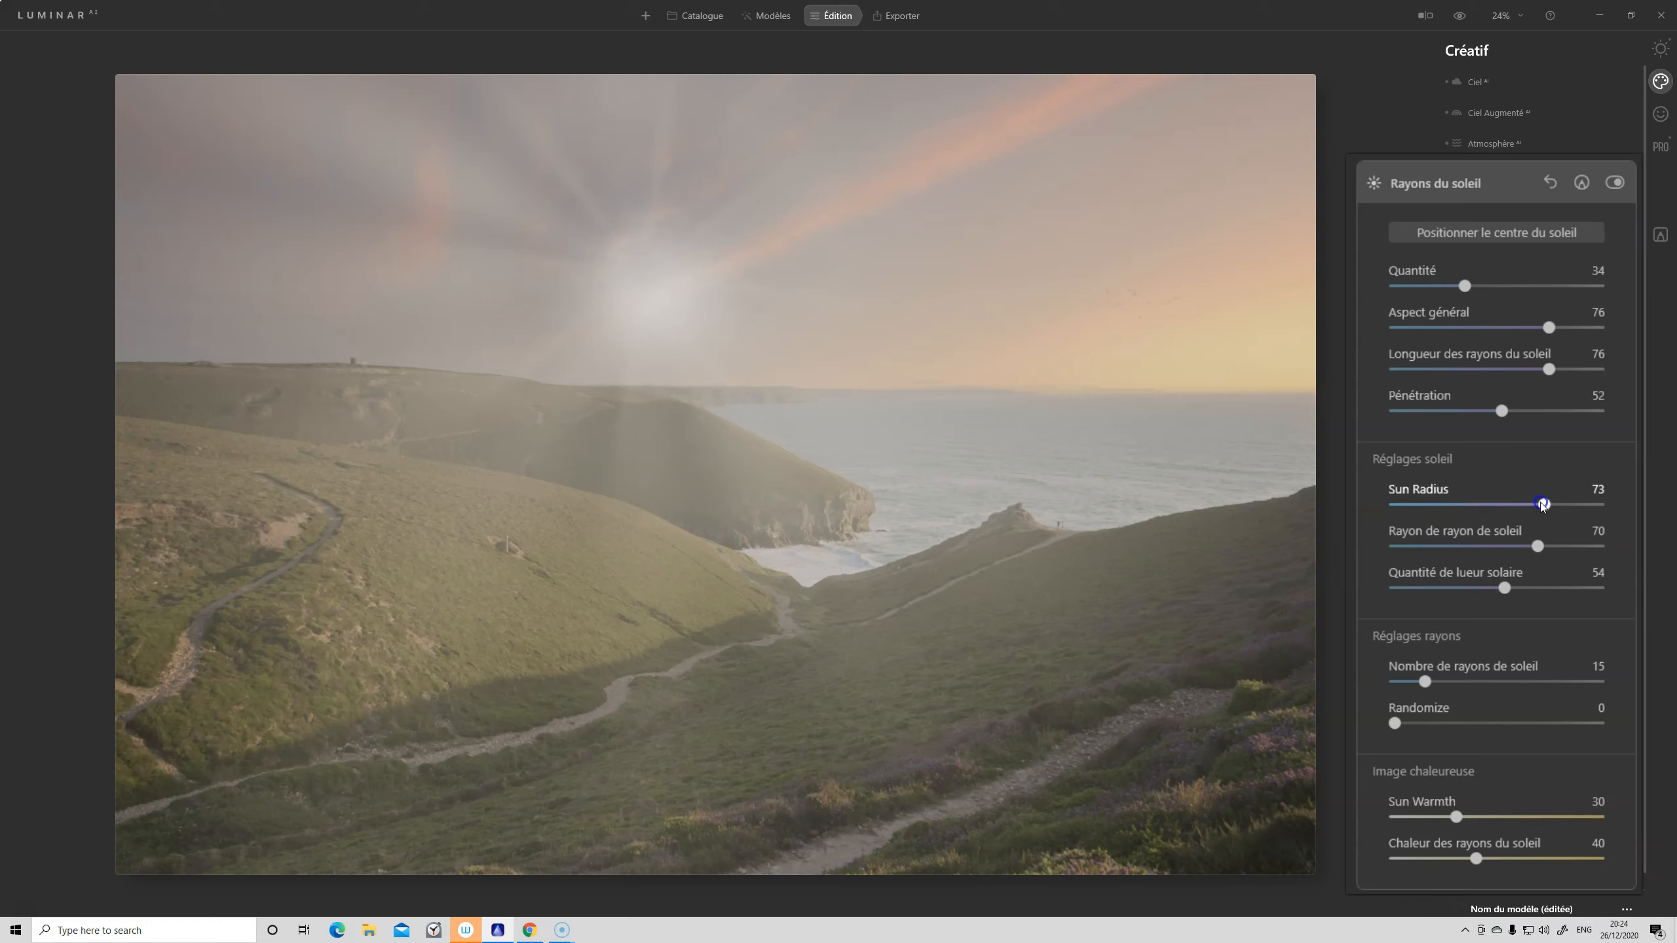
{"action": "left_click_drag", "start_coordinate": [1468, 501], "coordinate": [1494, 499]}
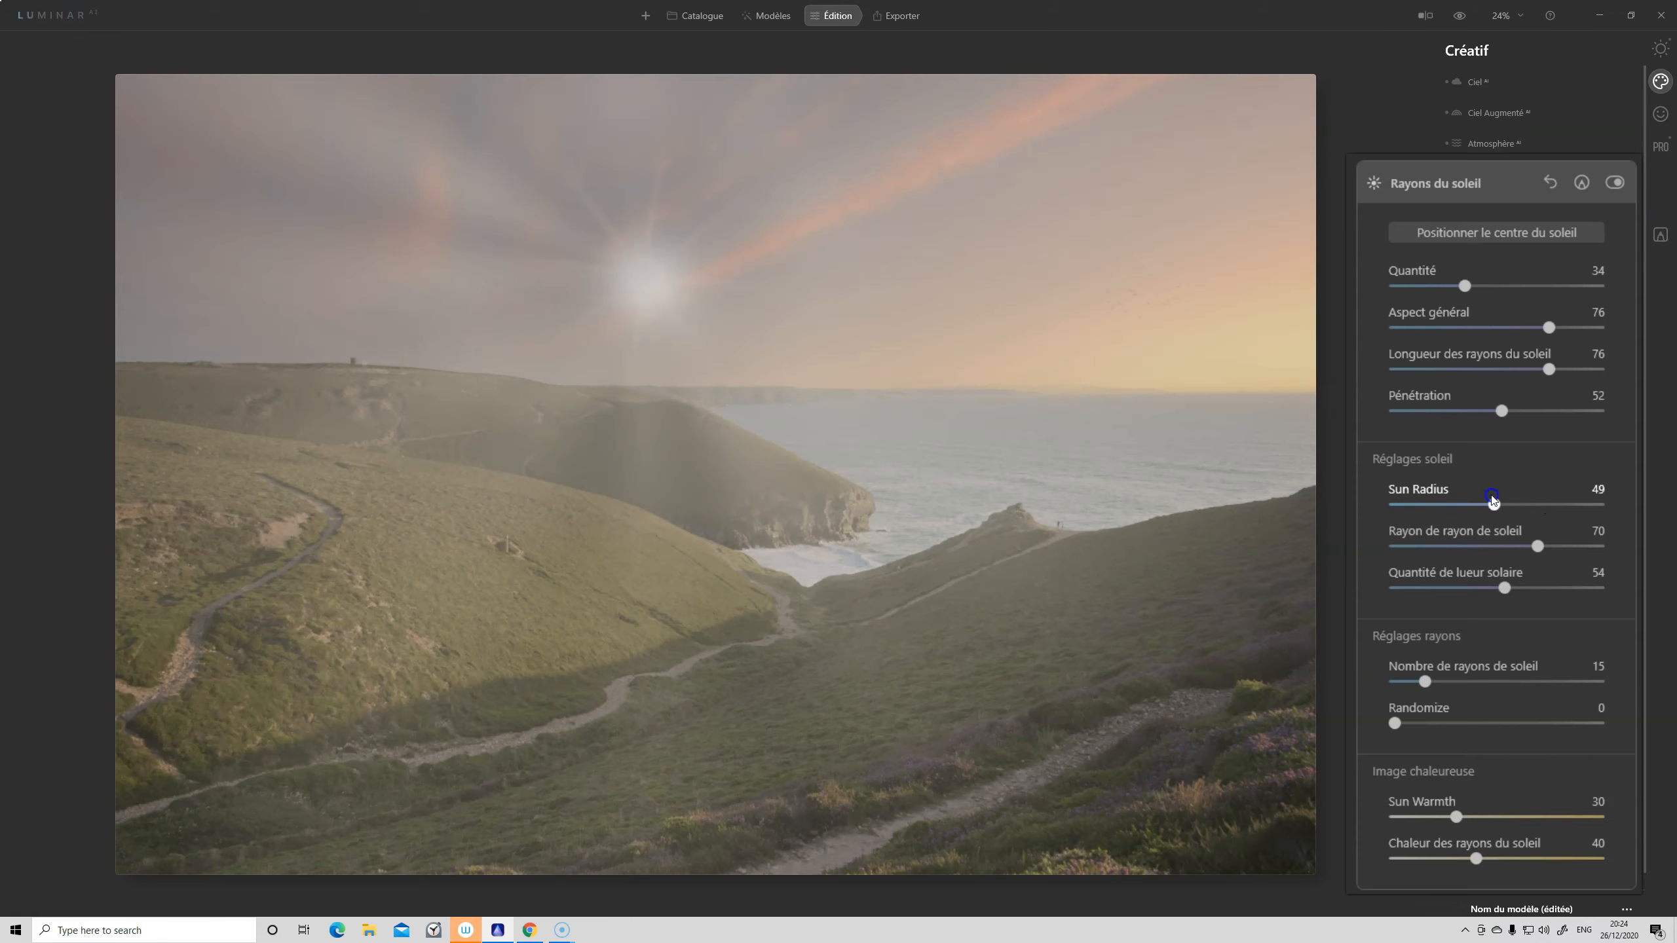
Place the sun centre on the left hill's ridge and set Pénétration to 49, Longueur des rayons du soleil to 57 and Quantité to 50
{"action": "left_click", "coordinate": [1475, 234]}
{"action": "left_click_drag", "start_coordinate": [602, 289], "coordinate": [523, 373]}
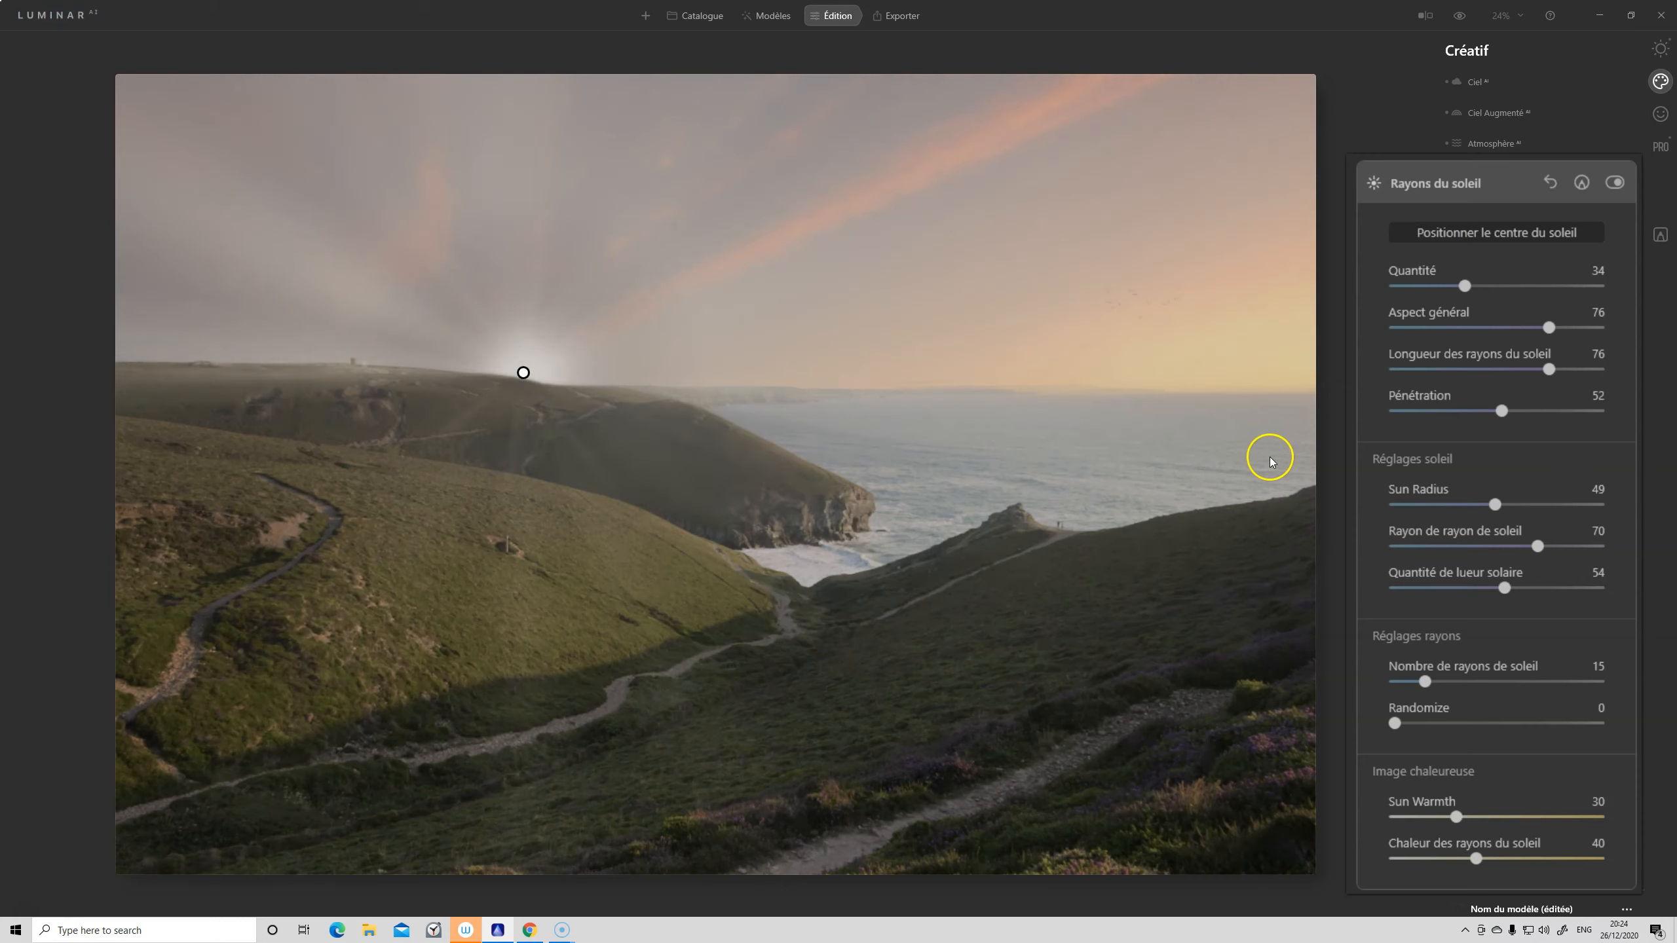
{"action": "mouse_move", "coordinate": [1502, 410]}
{"action": "left_mouse_down"}
{"action": "mouse_move", "coordinate": [1480, 412]}
{"action": "mouse_move", "coordinate": [1496, 414]}
{"action": "left_mouse_up"}
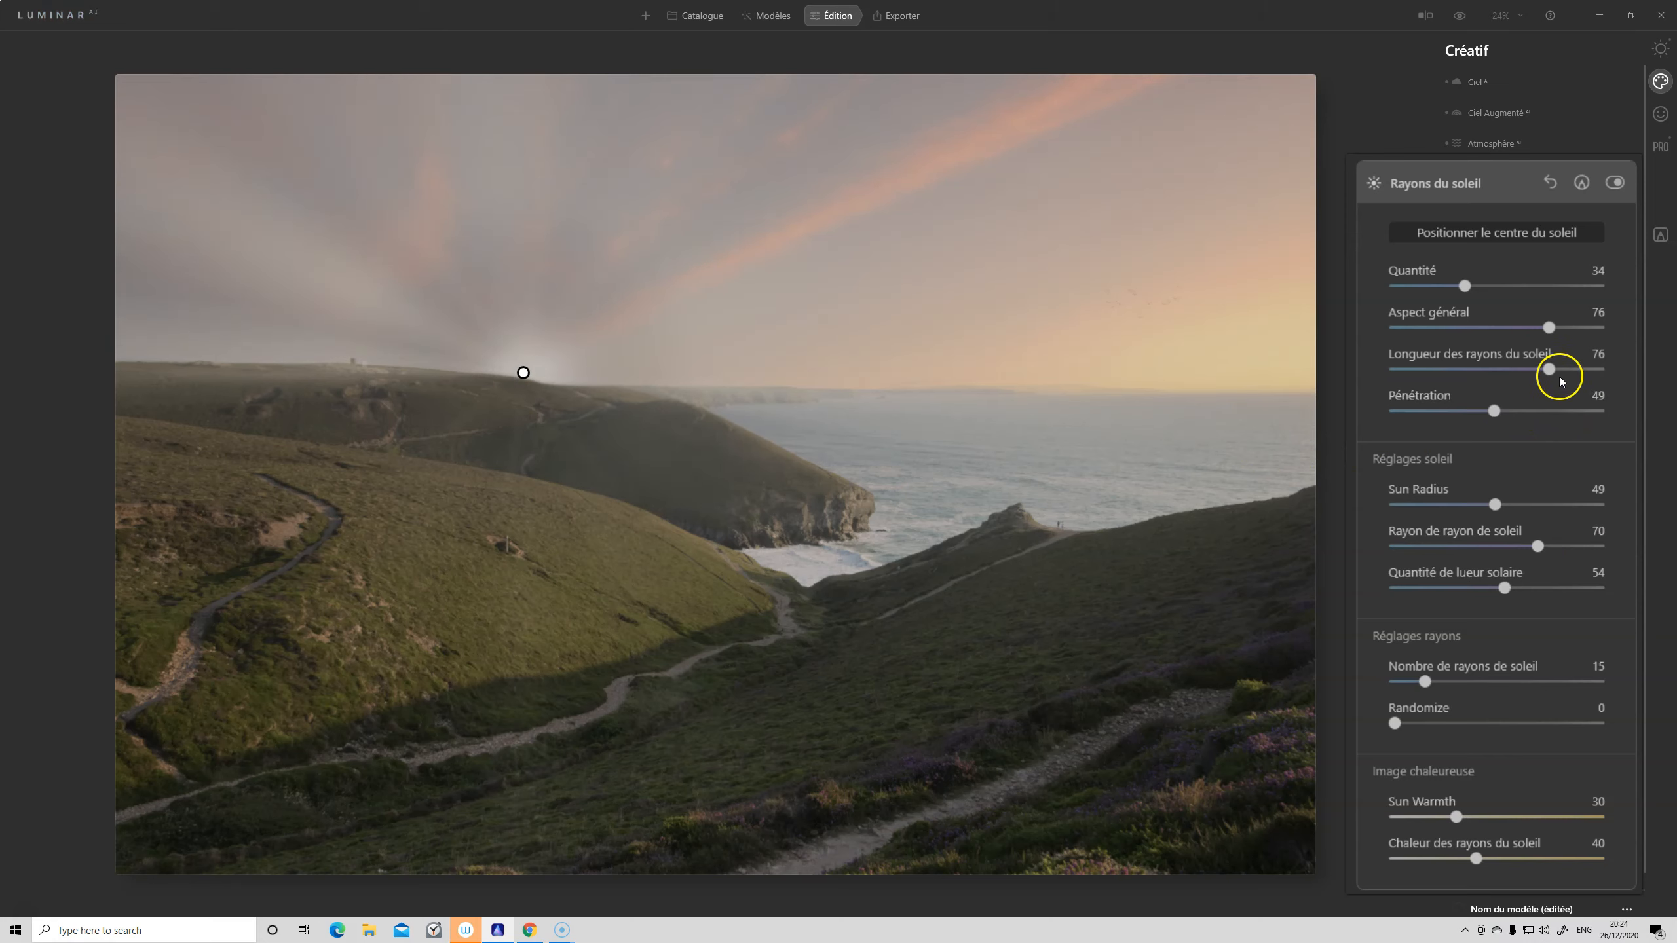
{"action": "left_click_drag", "start_coordinate": [1532, 372], "coordinate": [1514, 372]}
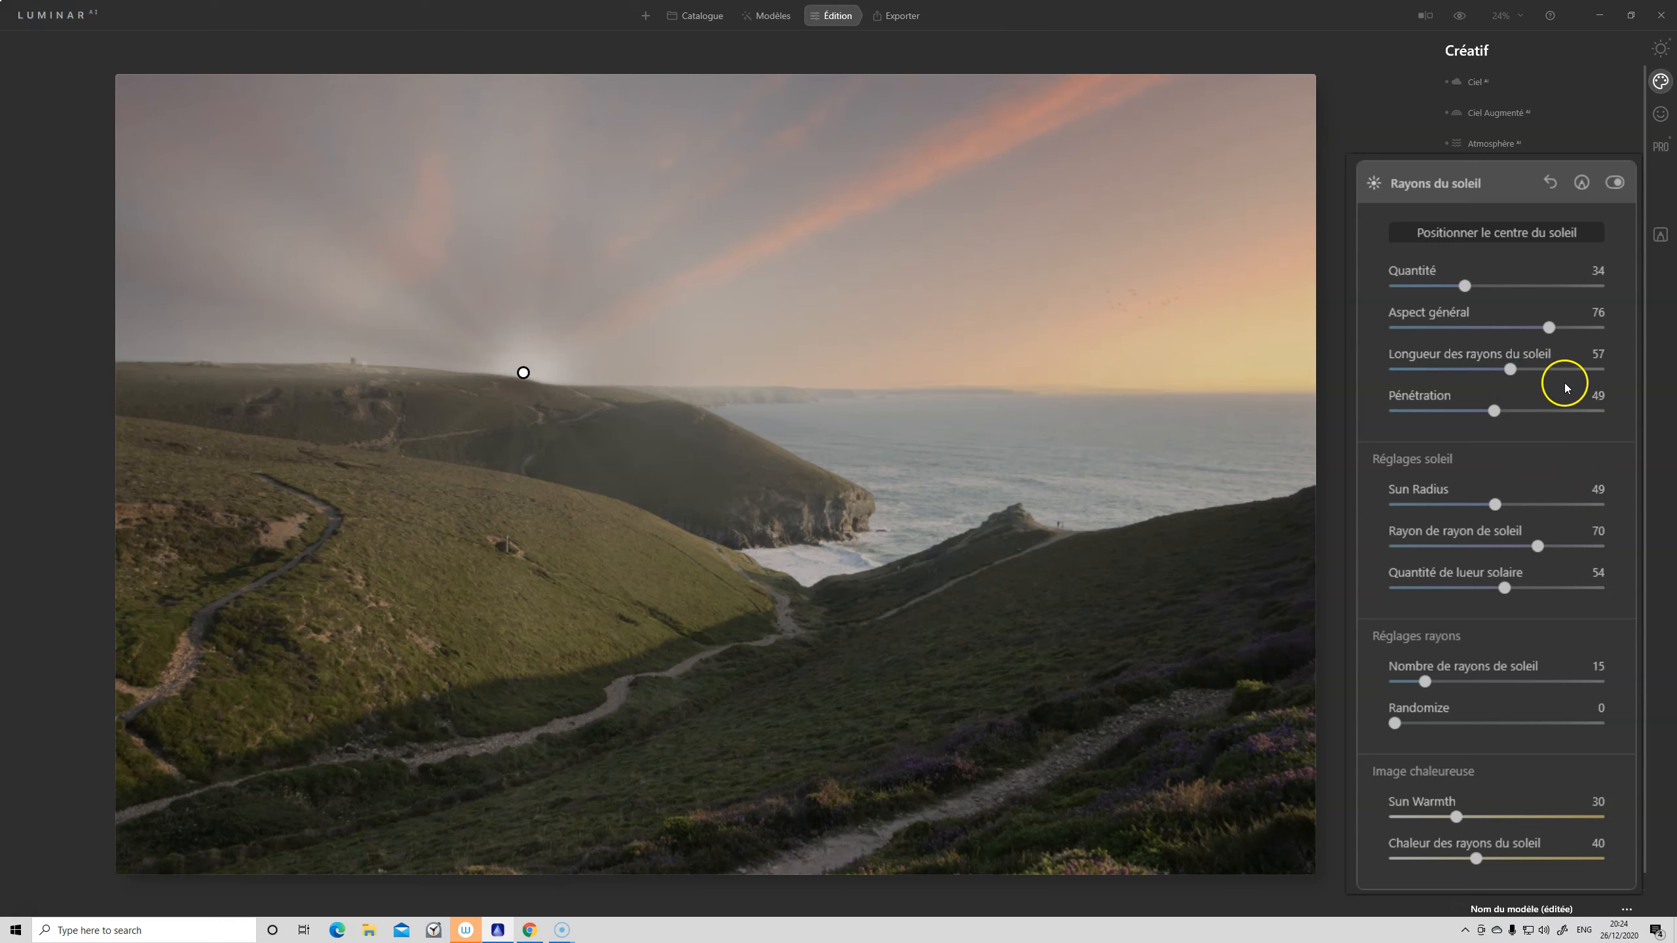
{"action": "left_click", "coordinate": [1494, 233]}
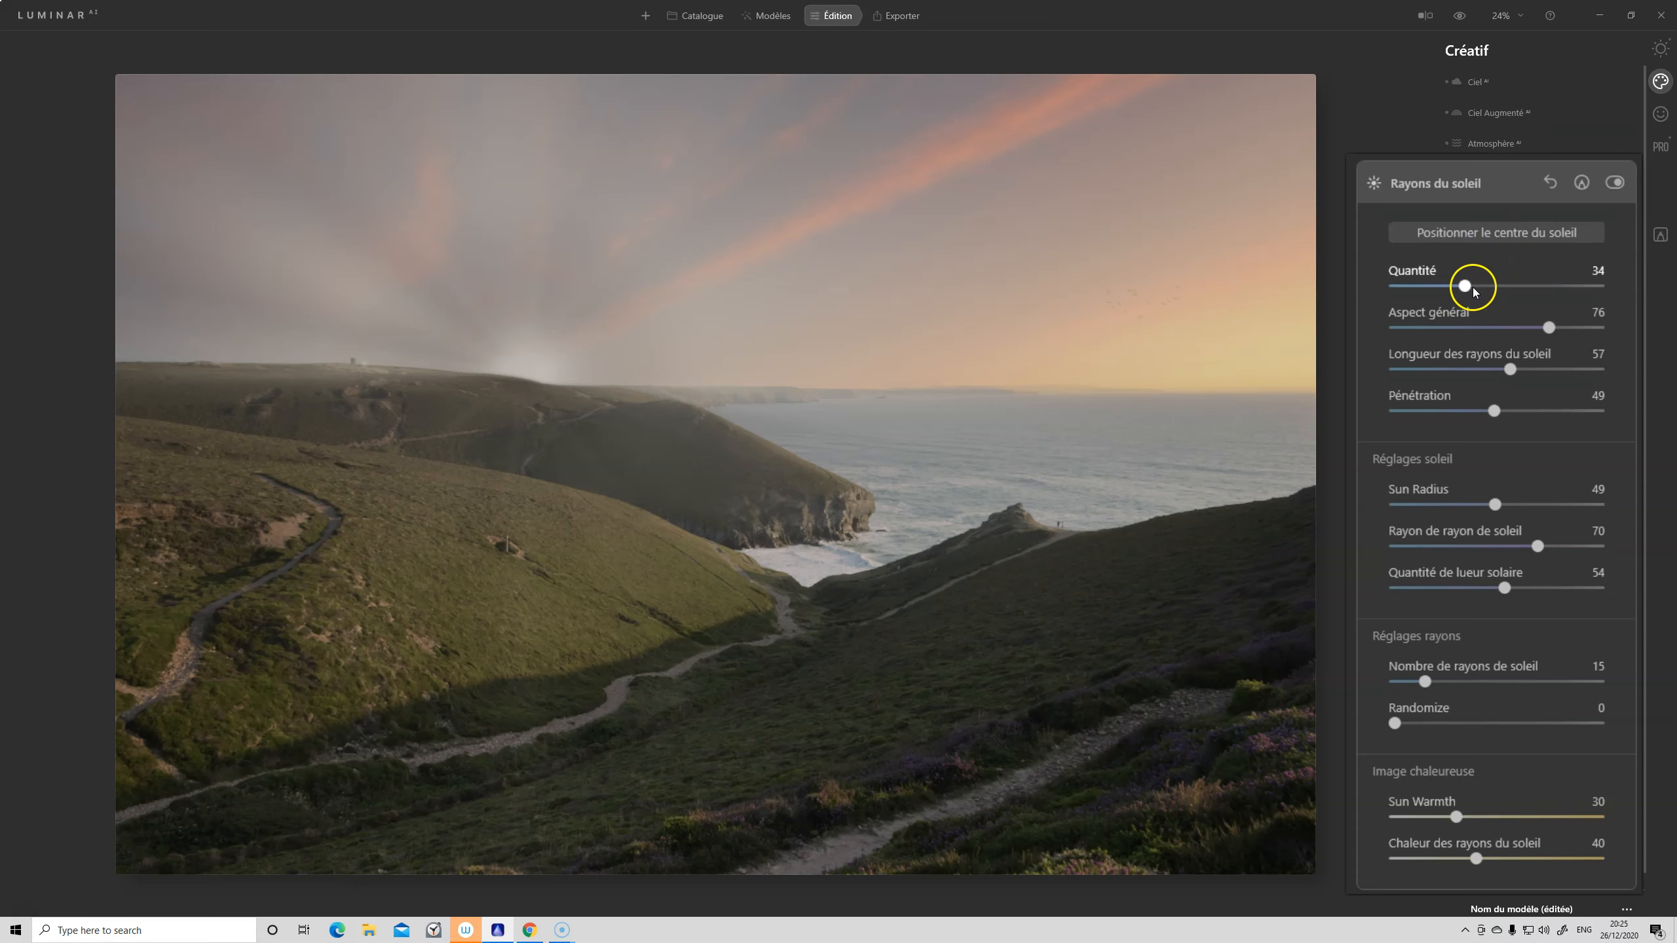
{"action": "left_click_drag", "start_coordinate": [1464, 287], "coordinate": [1597, 286]}
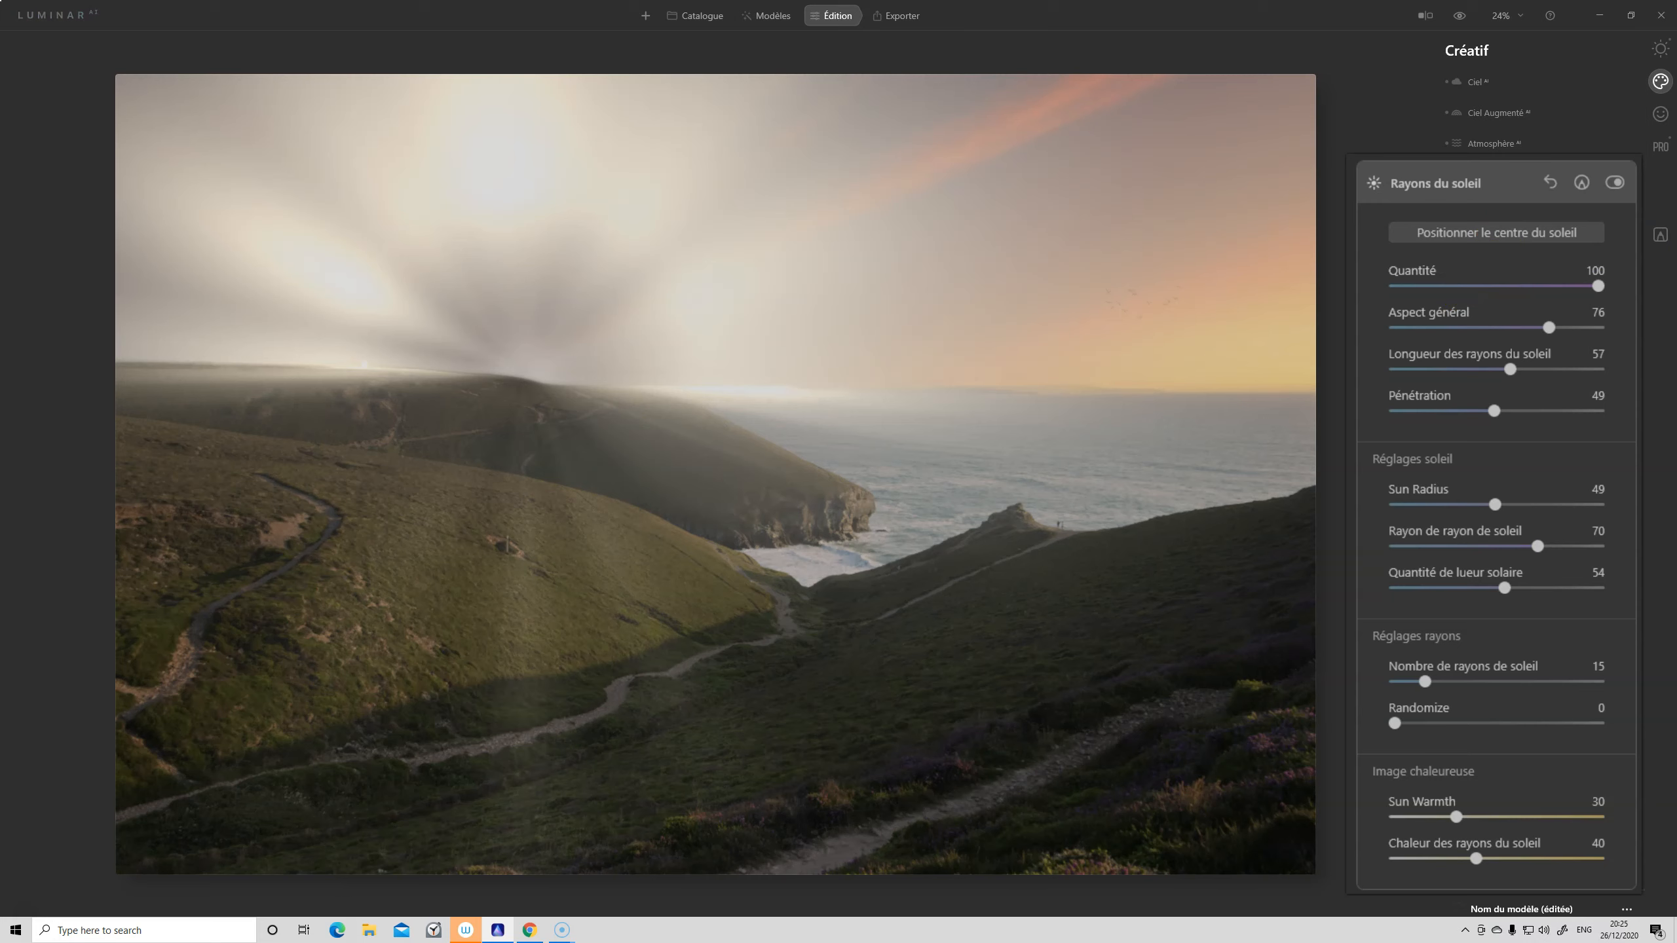
{"action": "left_click_drag", "start_coordinate": [1598, 286], "coordinate": [1497, 286]}
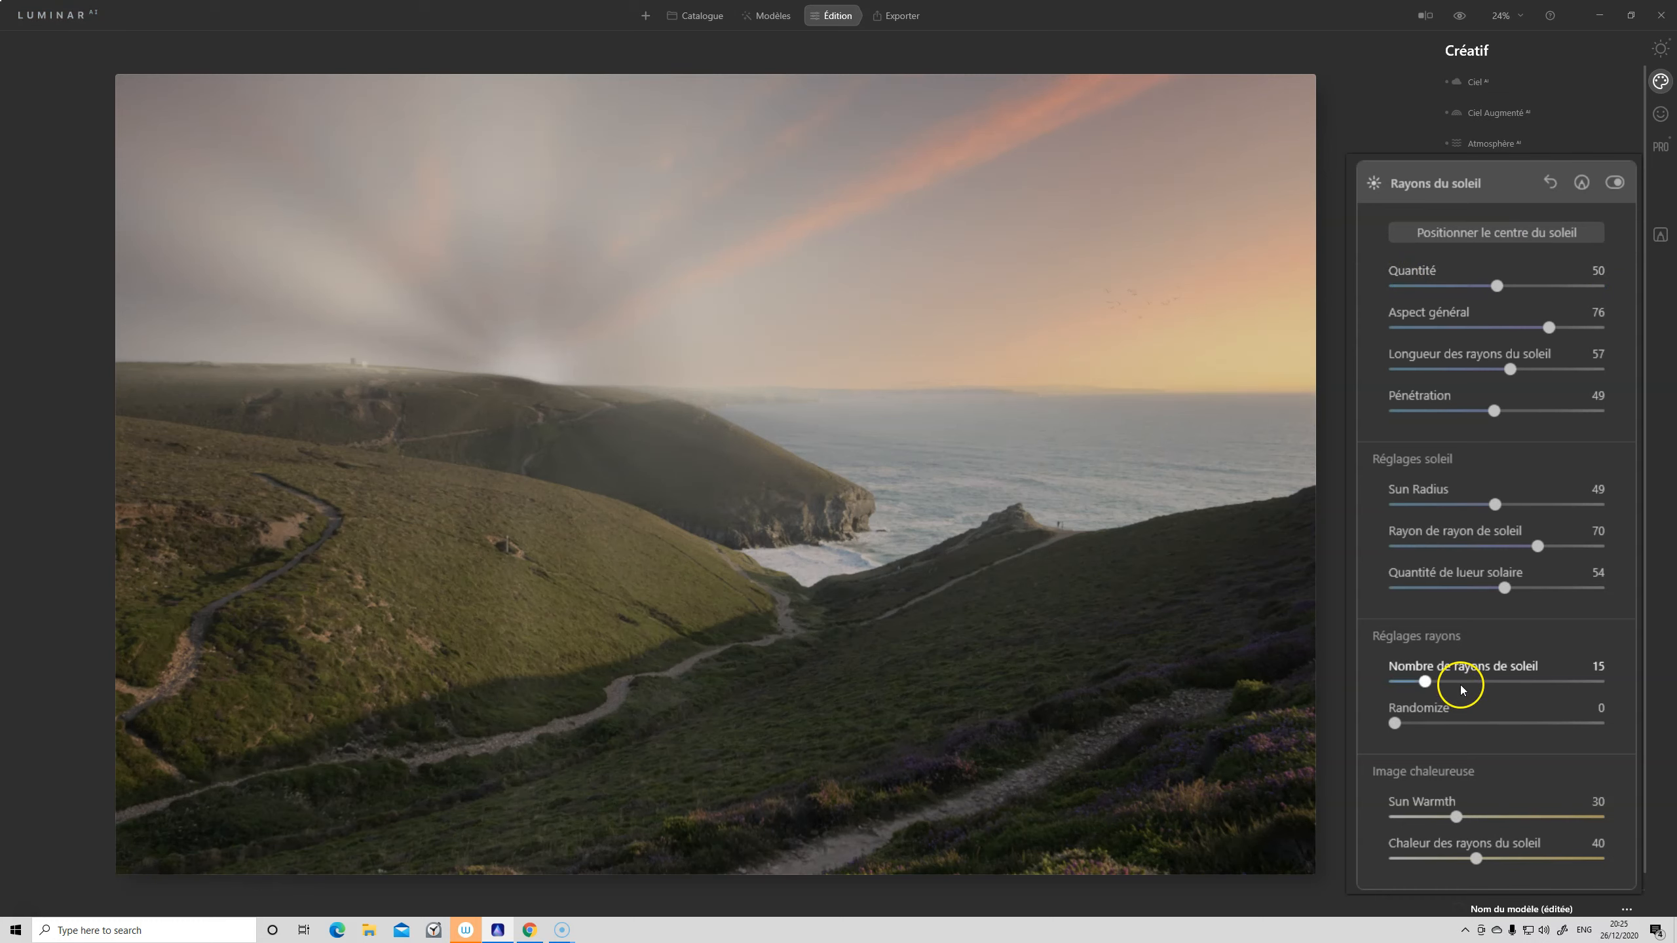
Move the sun centre back into the sky above the headland and set Nombre de rayons de soleil to 50
{"action": "left_click", "coordinate": [1456, 235]}
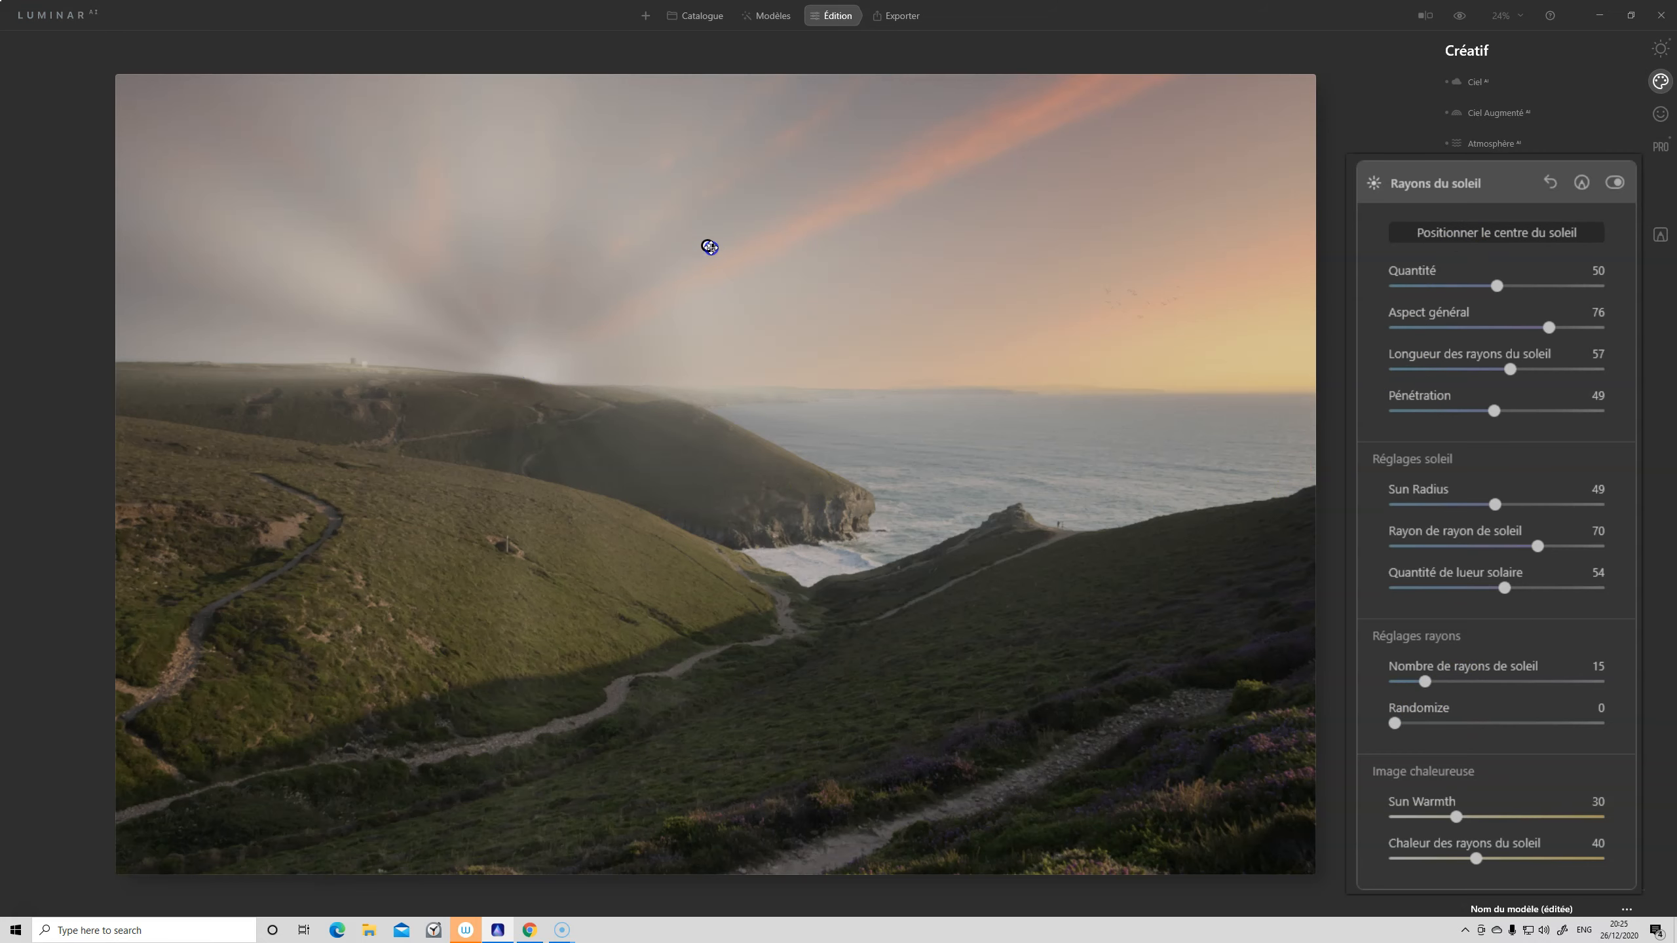
{"action": "left_click_drag", "start_coordinate": [709, 247], "coordinate": [704, 258]}
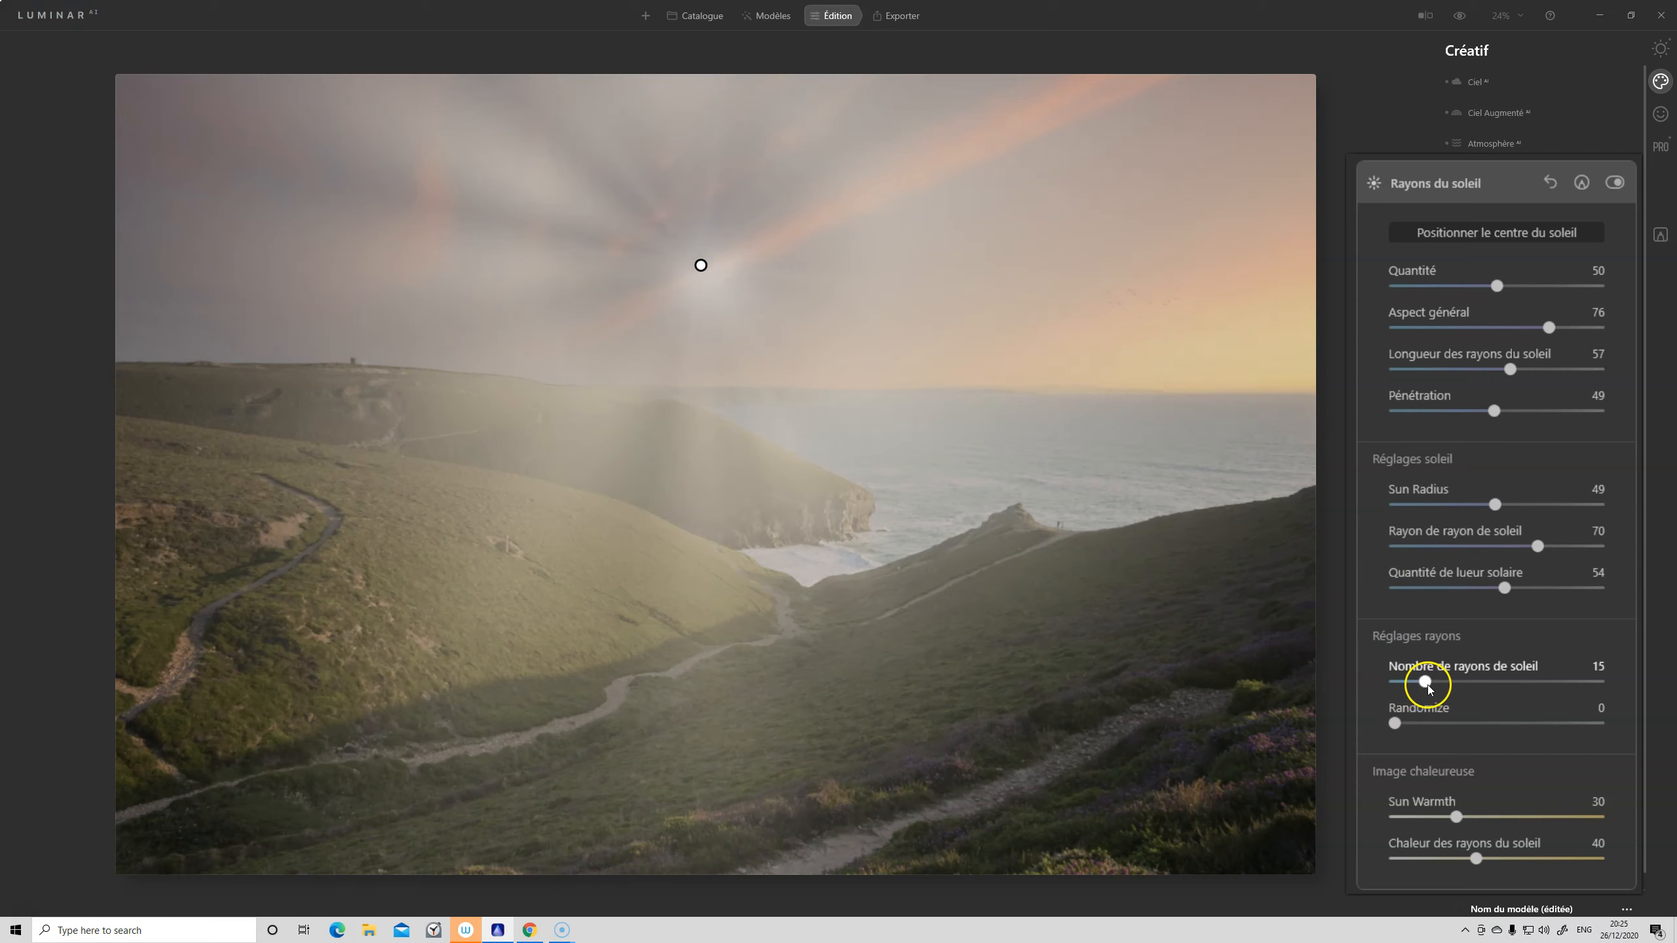
{"action": "left_click_drag", "start_coordinate": [1426, 680], "coordinate": [1497, 677]}
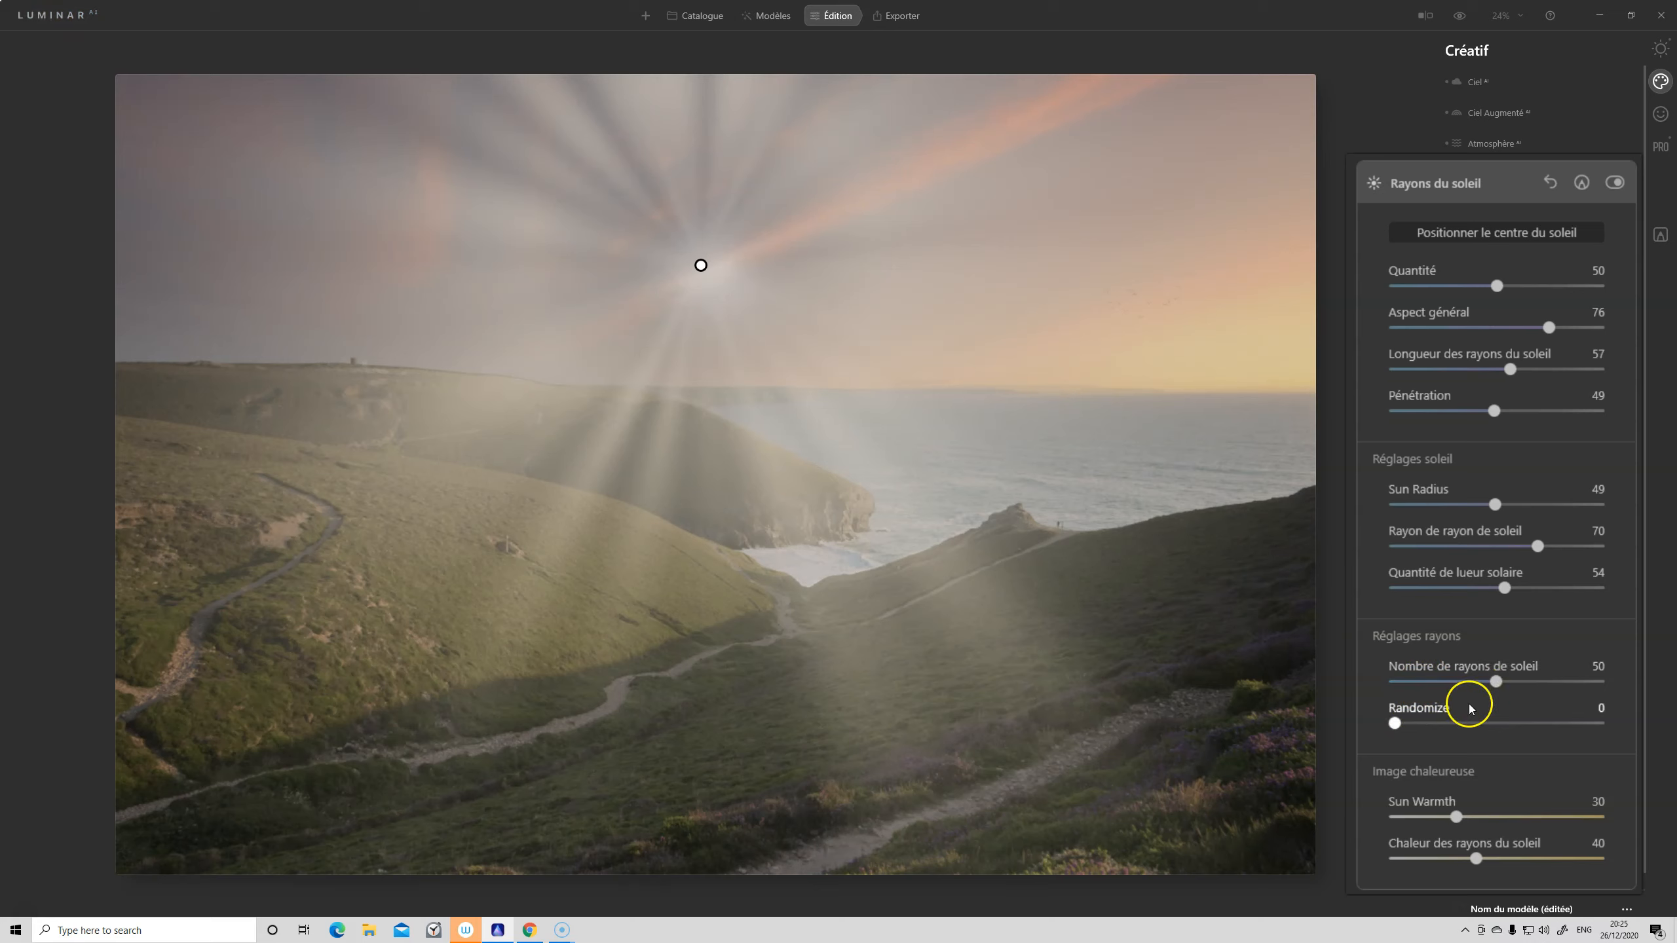
Vary the ray pattern with Randomize values up to 92 and settle on 63
{"action": "left_click", "coordinate": [1425, 725]}
{"action": "left_click", "coordinate": [1395, 723]}
{"action": "left_click_drag", "start_coordinate": [1395, 723], "coordinate": [1571, 718]}
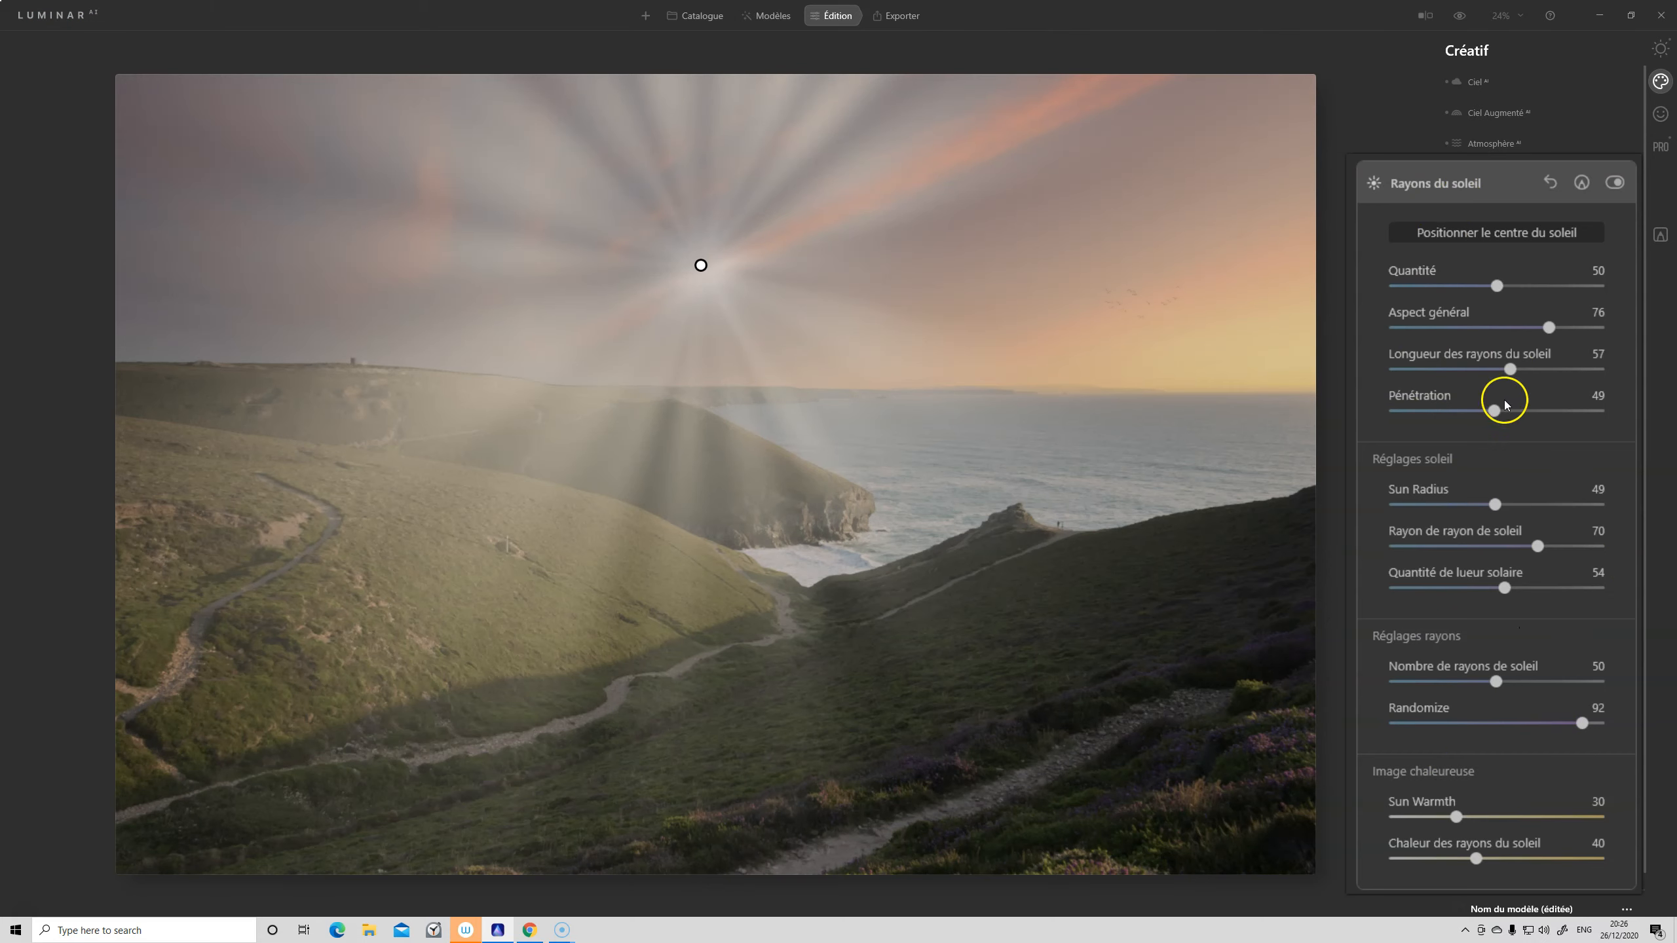
{"action": "left_click_drag", "start_coordinate": [1582, 718], "coordinate": [1526, 738]}
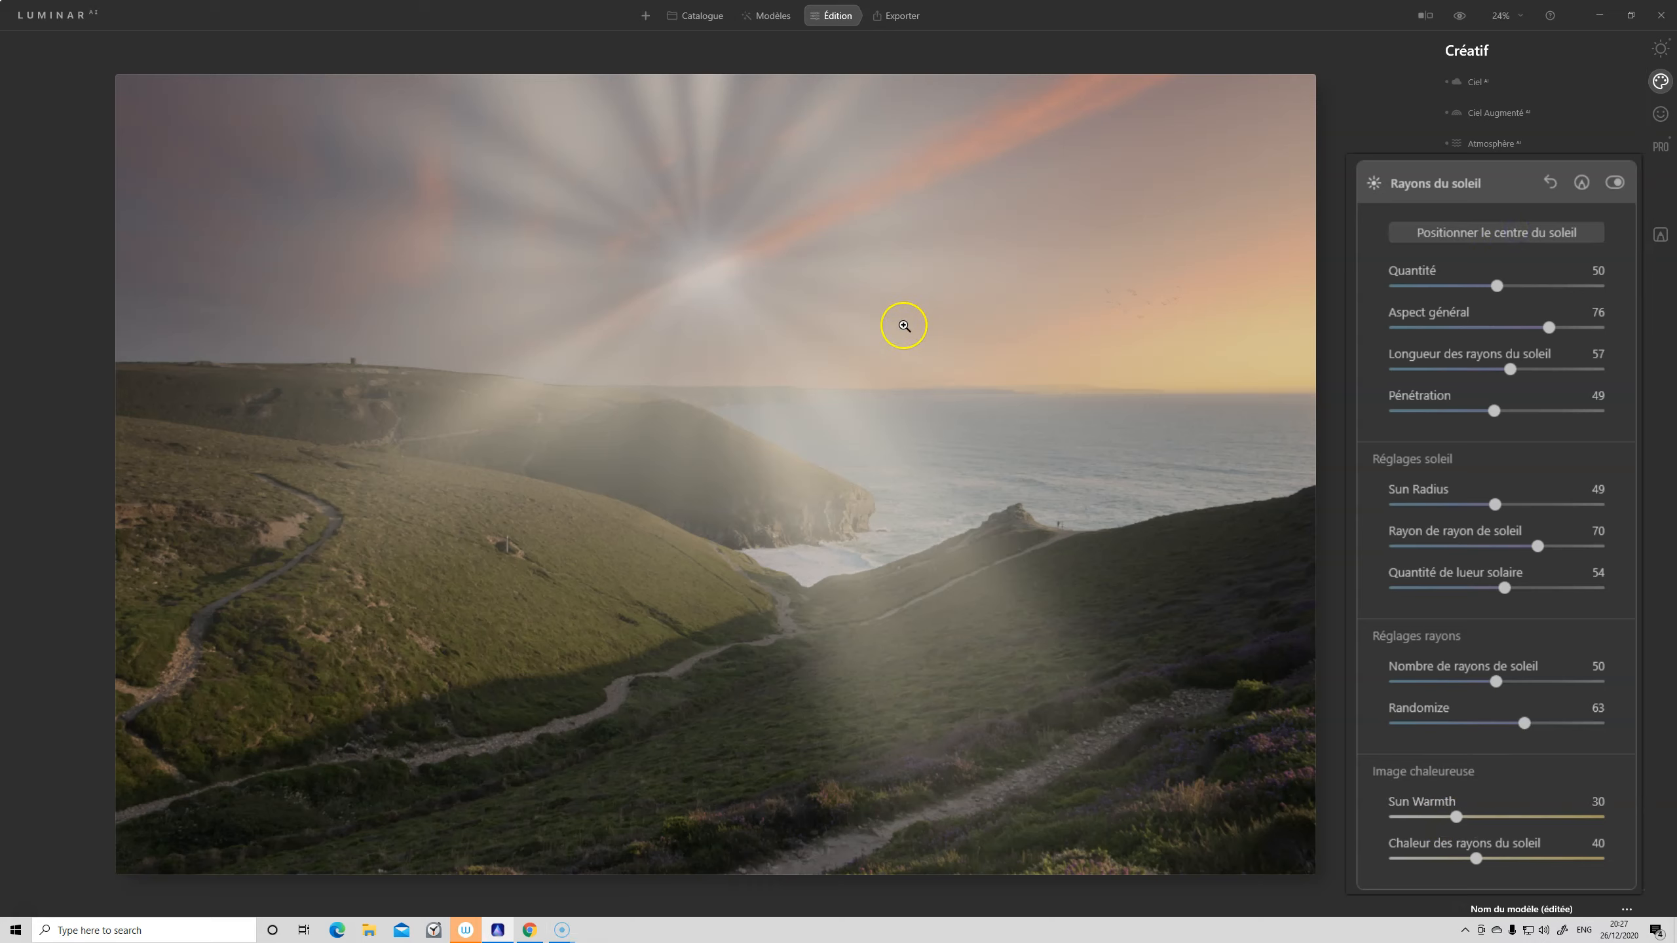
Test Sun Warmth near its maximum and at 0, and set it to 46
{"action": "left_click_drag", "start_coordinate": [1456, 816], "coordinate": [1458, 816]}
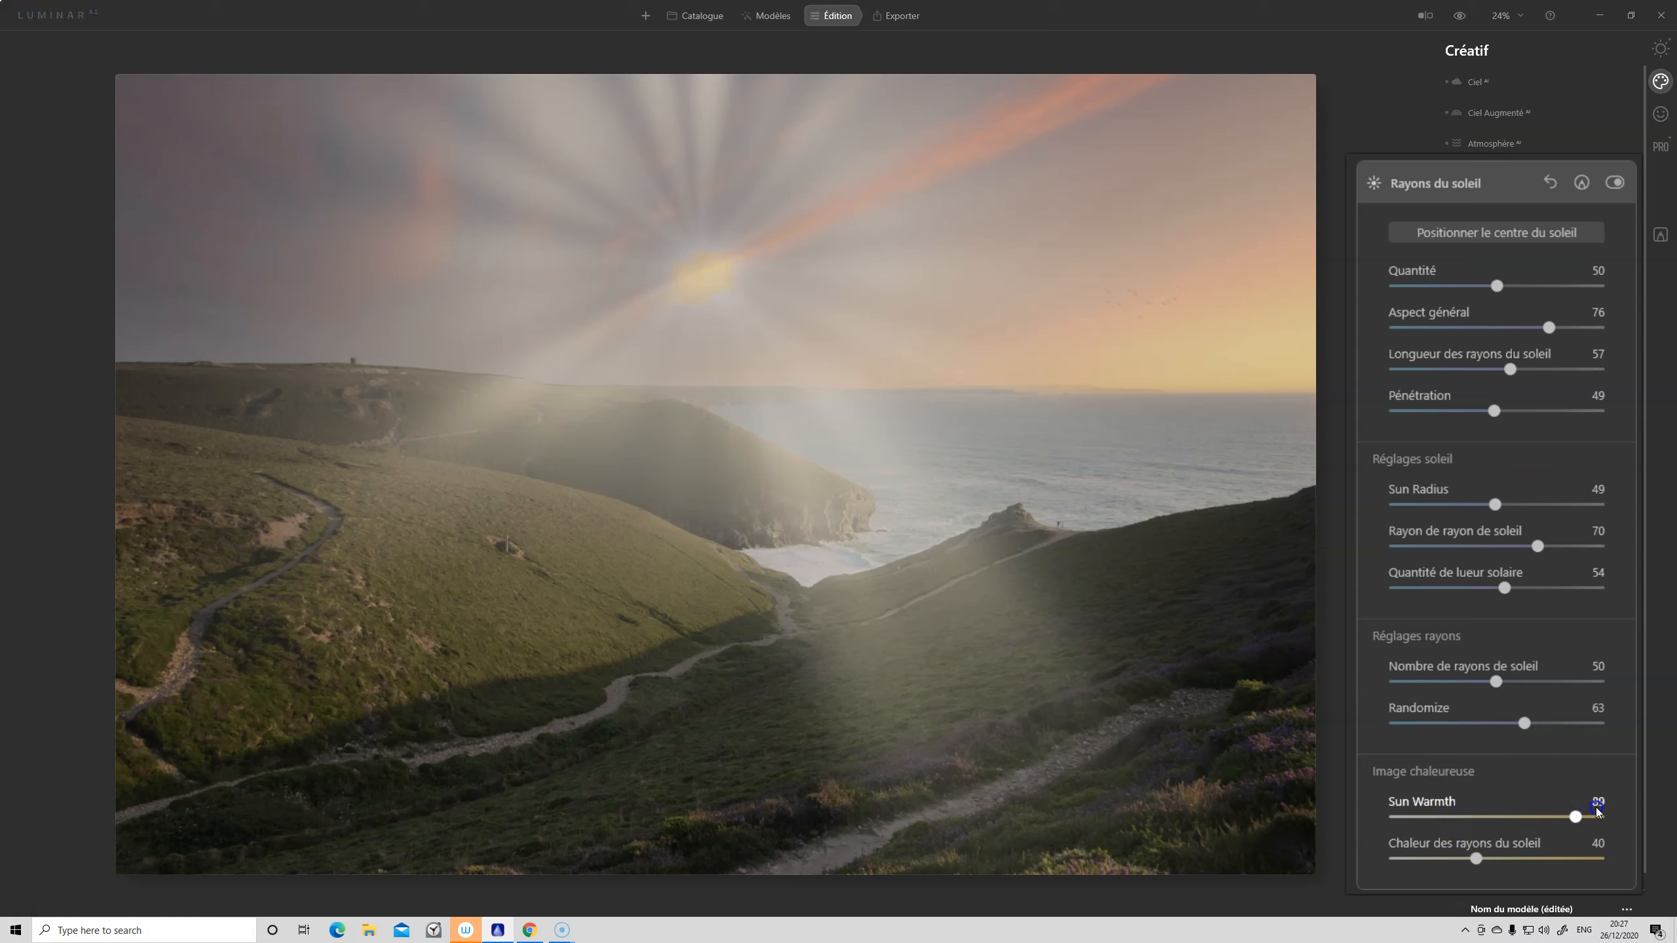
{"action": "left_click_drag", "start_coordinate": [1598, 811], "coordinate": [1597, 813]}
{"action": "left_click_drag", "start_coordinate": [1597, 818], "coordinate": [1575, 820]}
{"action": "left_click_drag", "start_coordinate": [1441, 821], "coordinate": [1394, 820]}
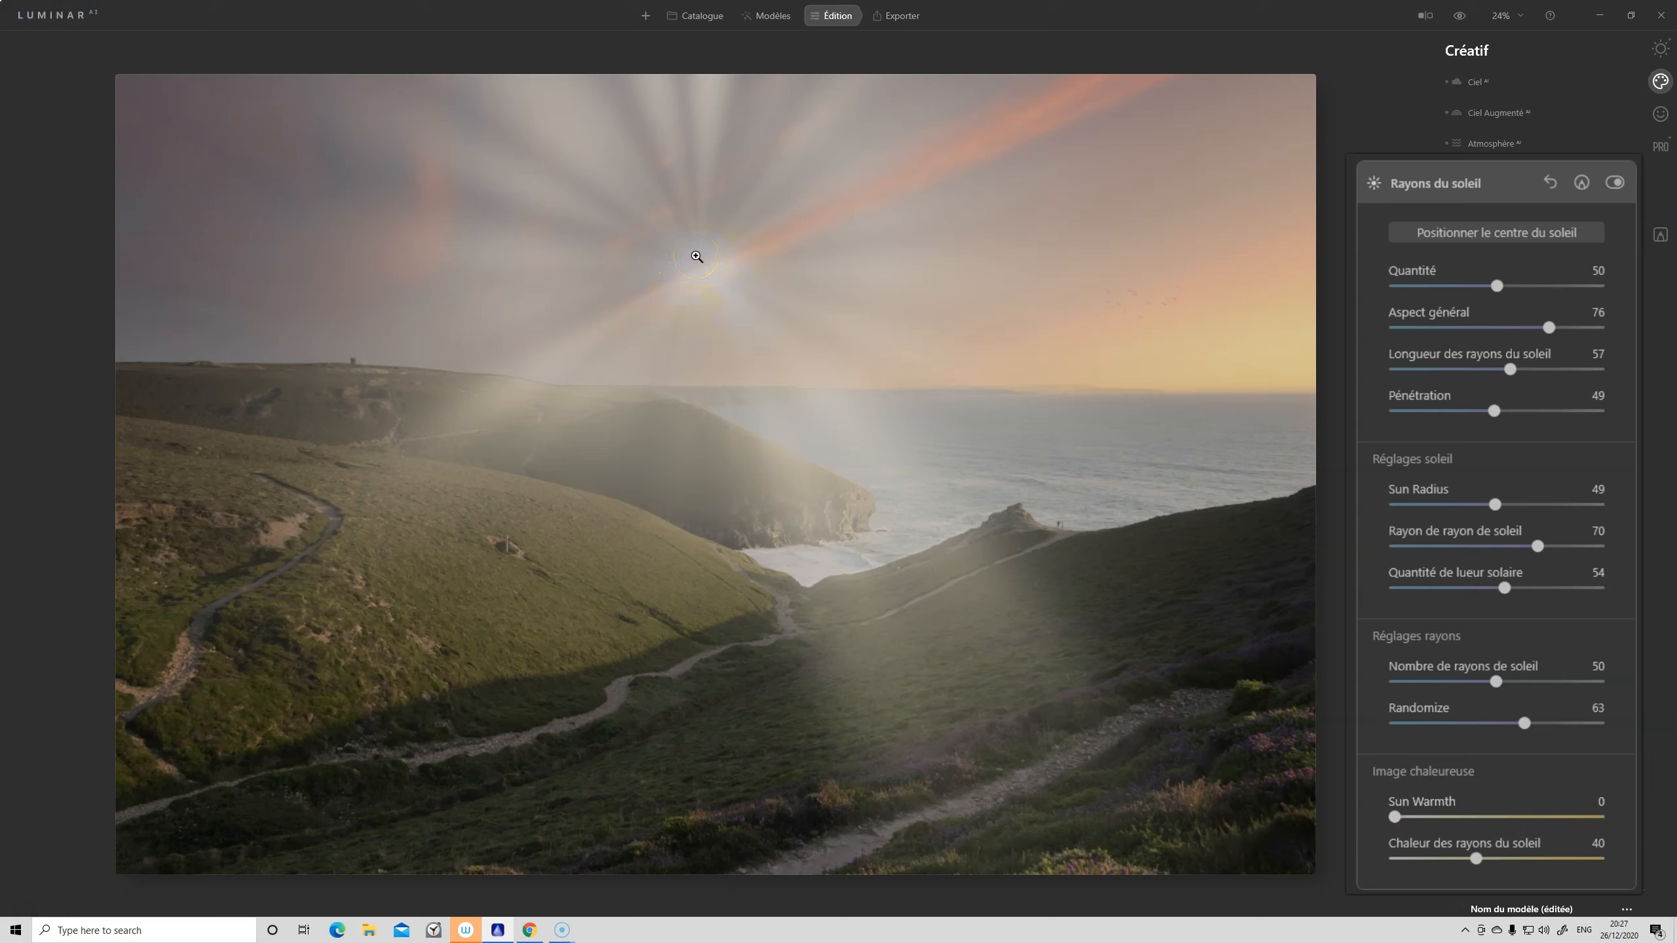
{"action": "left_click_drag", "start_coordinate": [698, 250], "coordinate": [692, 279]}
{"action": "left_click_drag", "start_coordinate": [1406, 819], "coordinate": [1515, 818]}
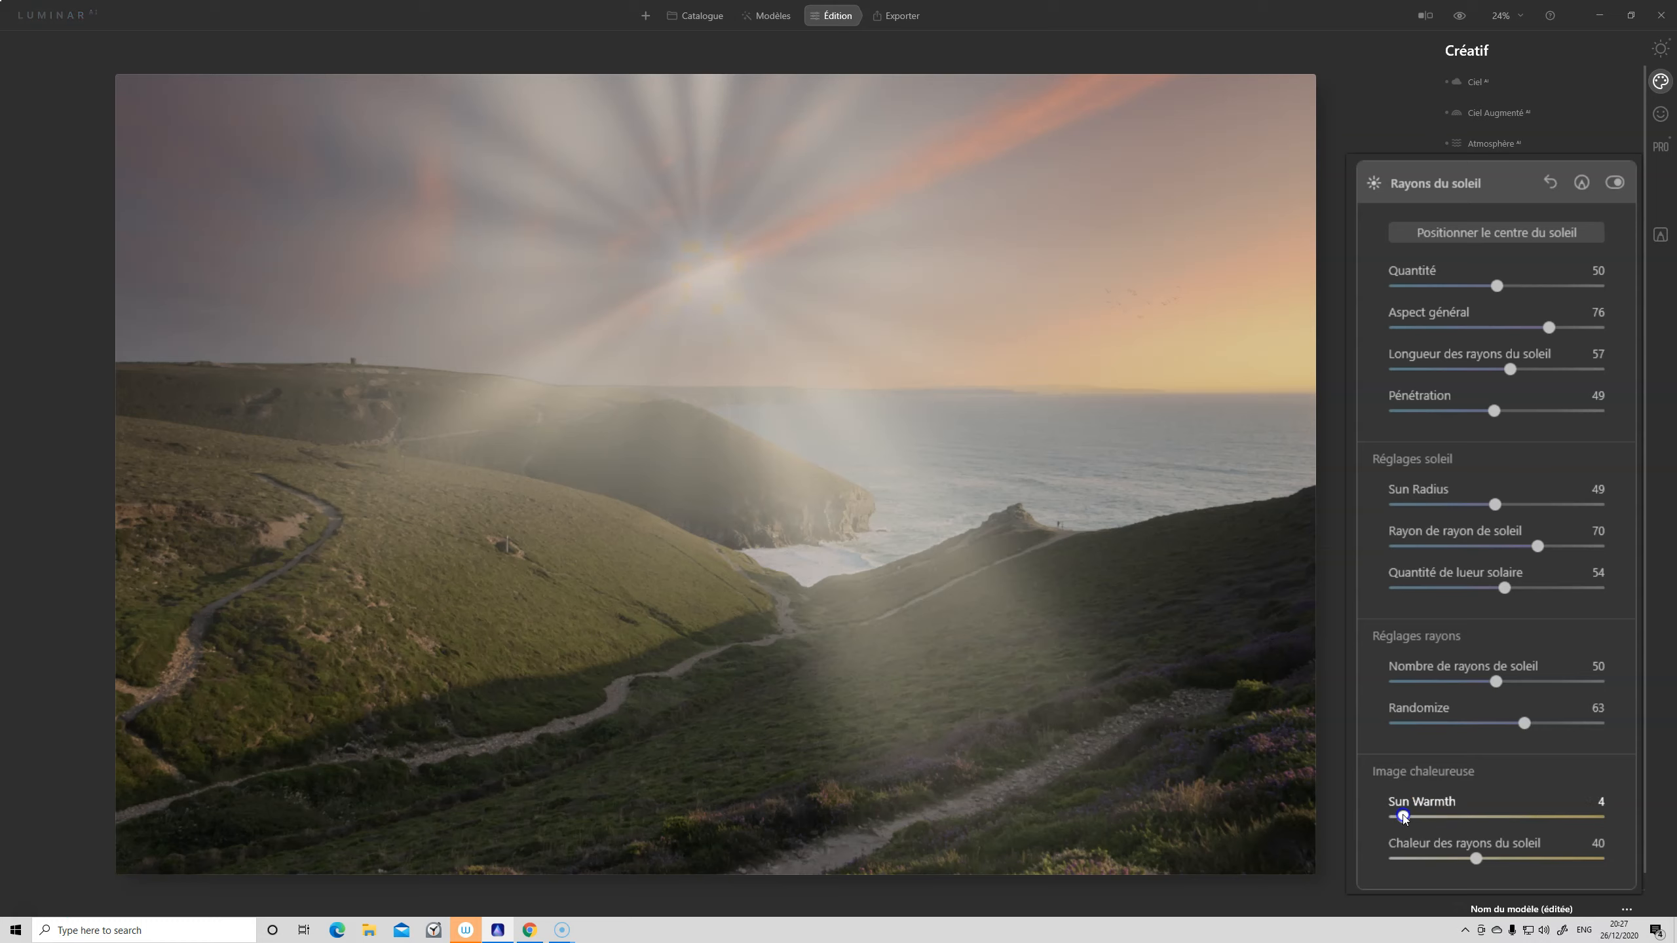
Test Chaleur des rayons du soleil at 0, 82 and 19, set Sun Warmth to 60, and raise Chaleur des rayons du soleil to 83
{"action": "left_click", "coordinate": [1499, 854]}
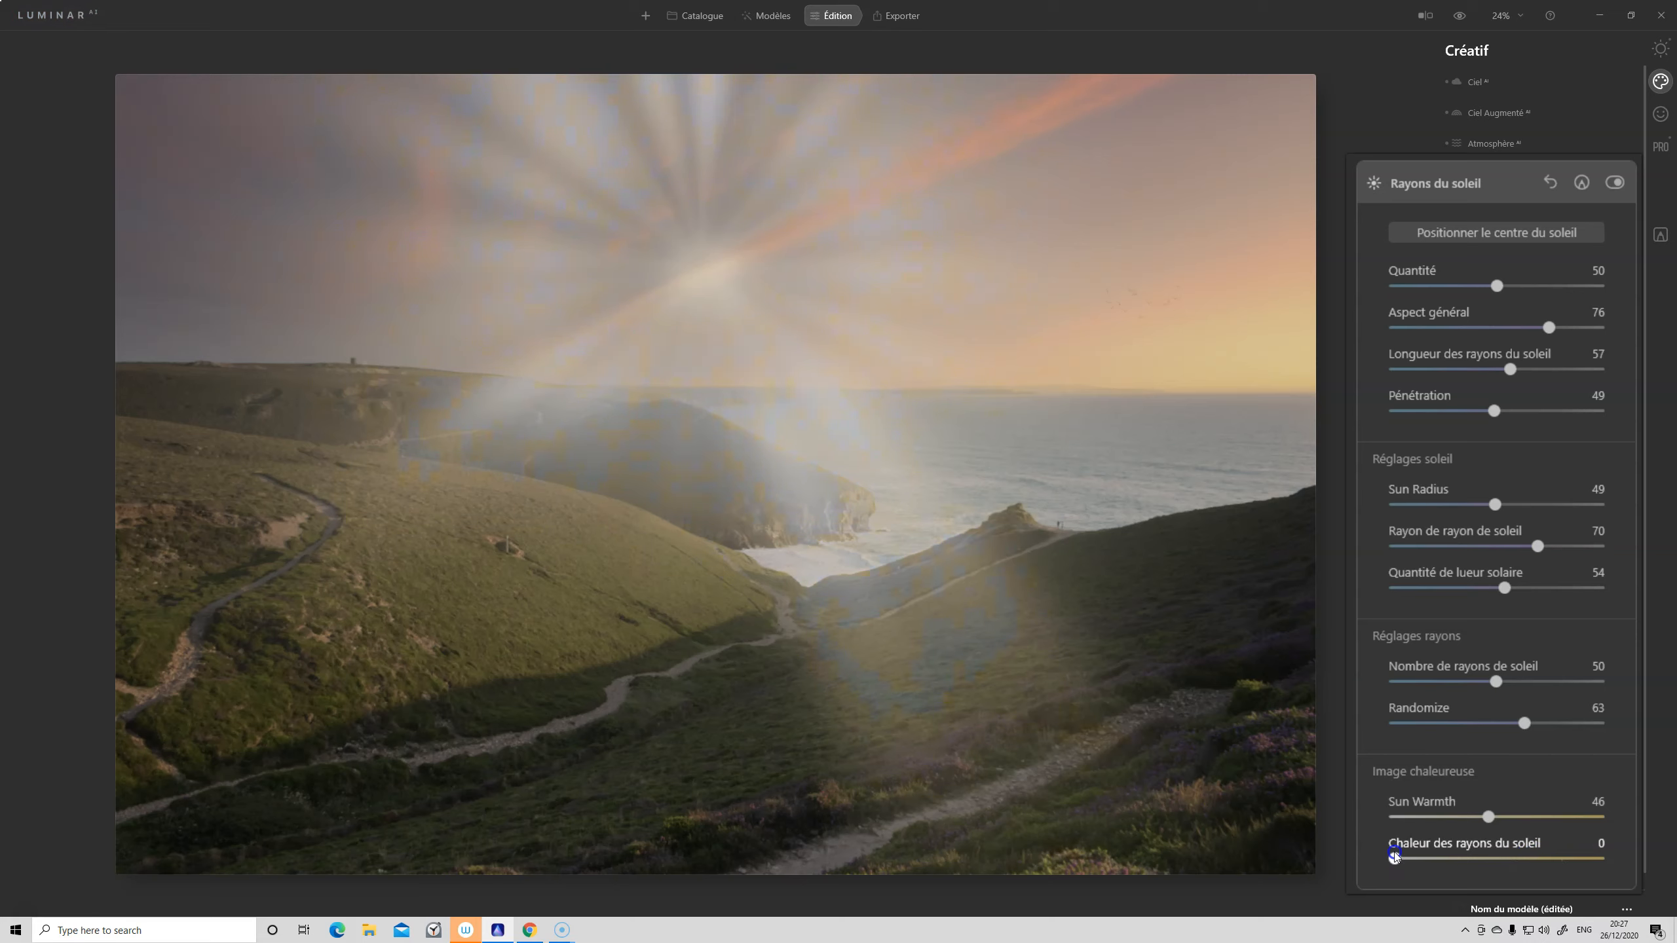
{"action": "left_click_drag", "start_coordinate": [1394, 852], "coordinate": [1561, 856]}
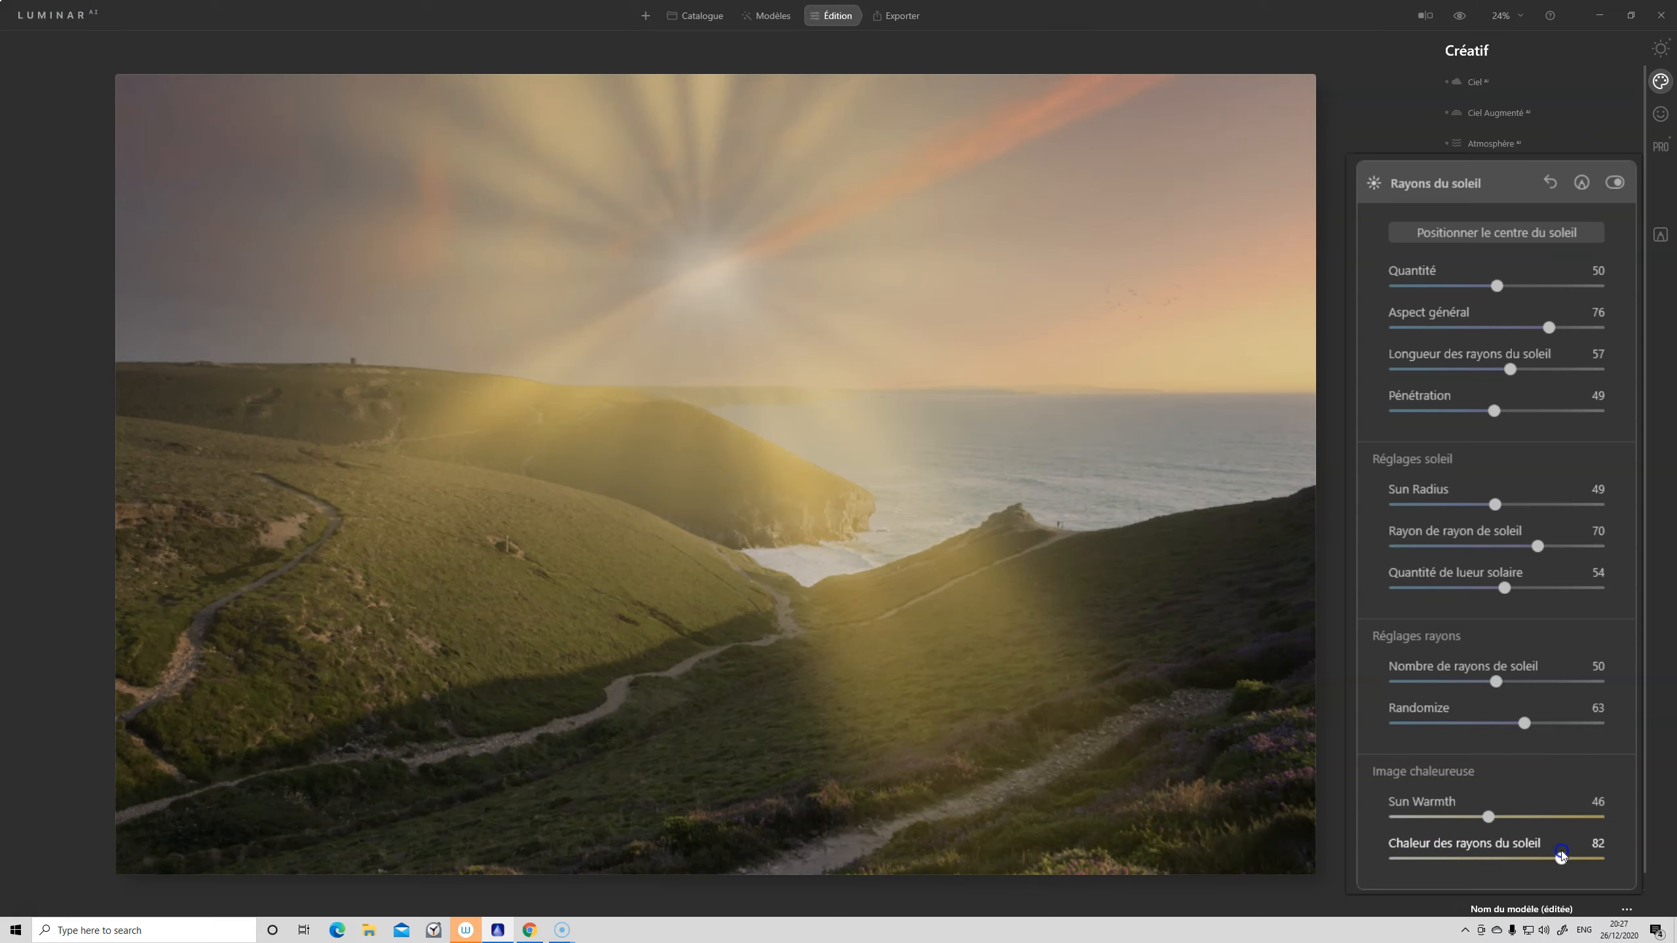
{"action": "left_click_drag", "start_coordinate": [1560, 855], "coordinate": [1431, 857]}
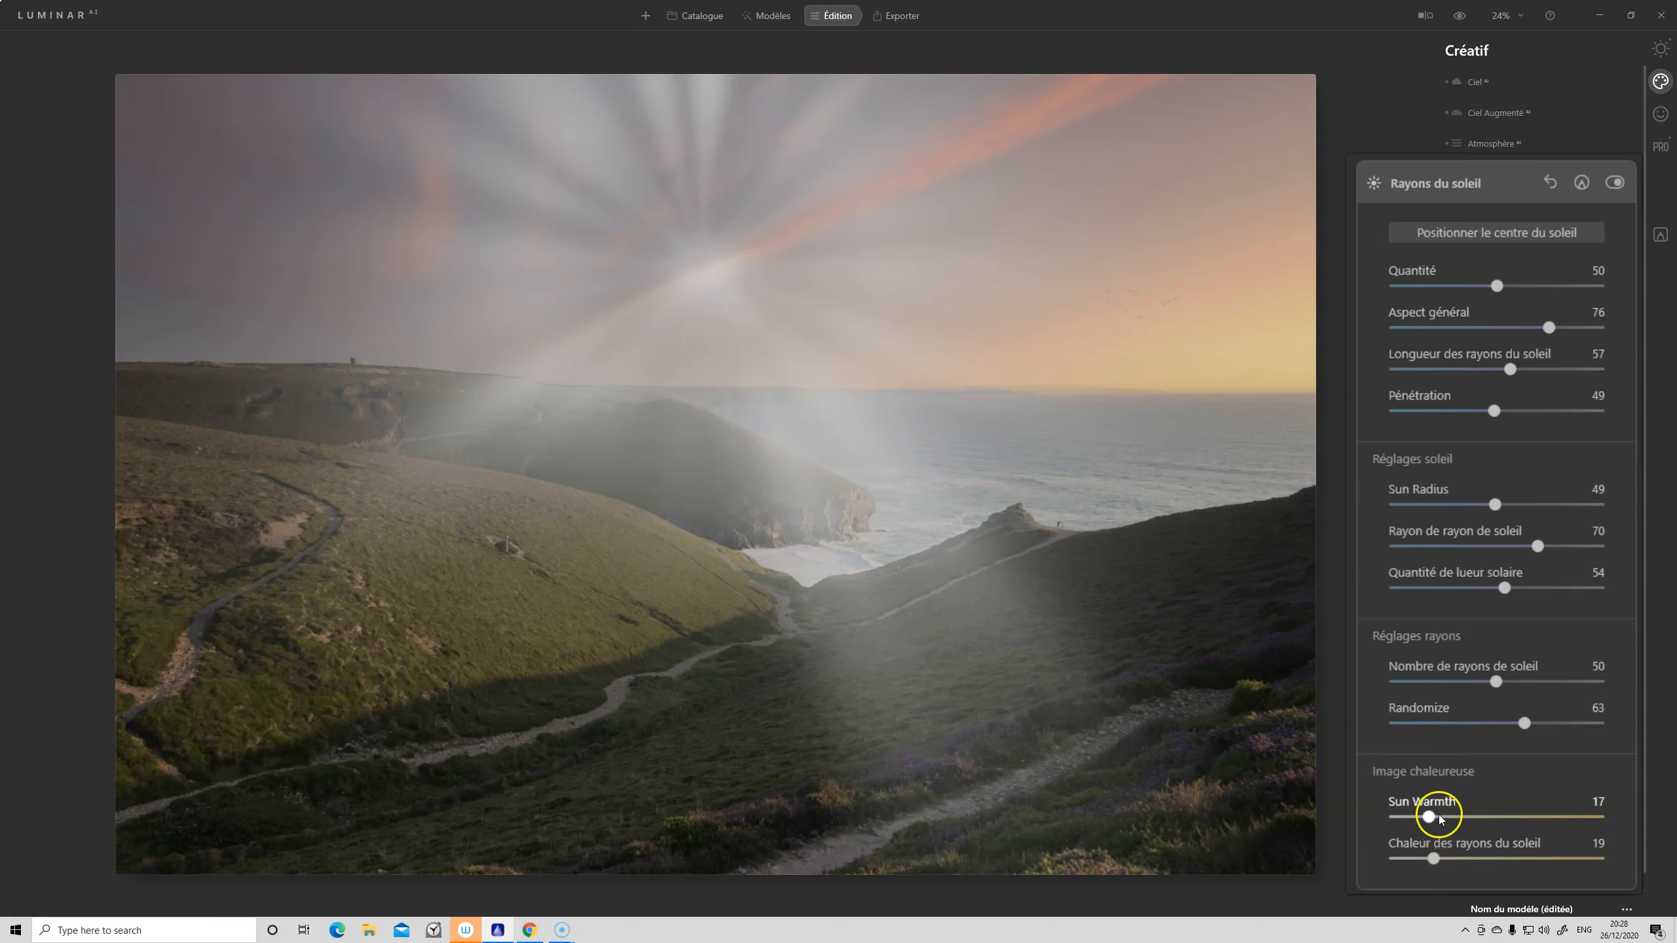
{"action": "left_click_drag", "start_coordinate": [1427, 816], "coordinate": [1515, 806]}
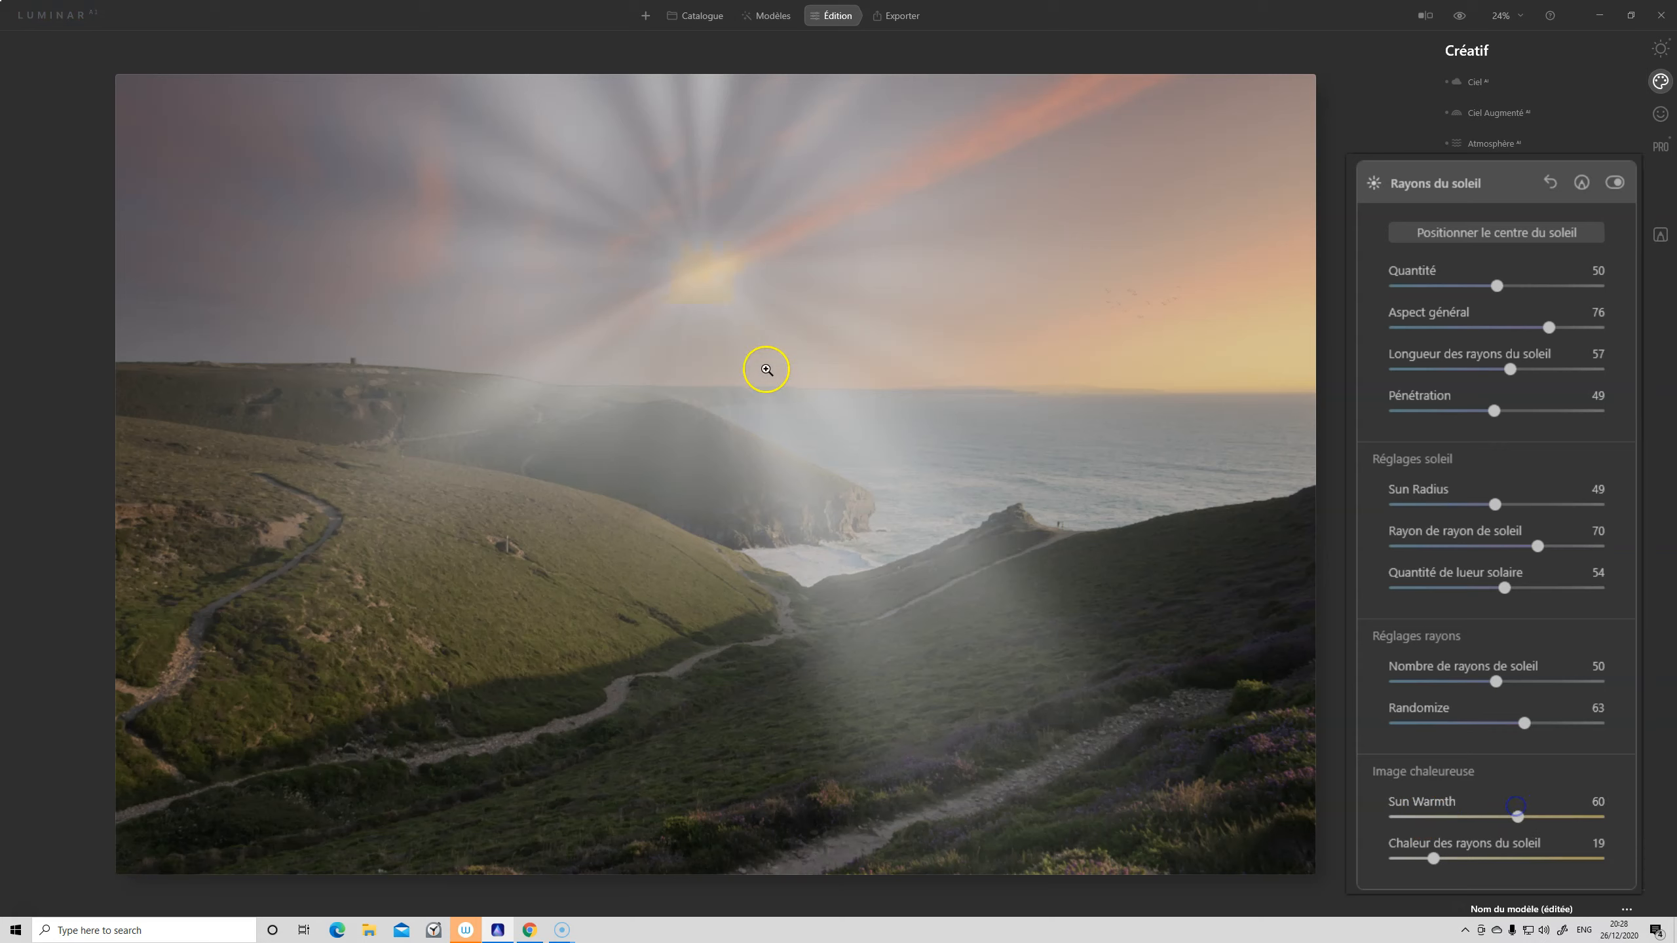
{"action": "left_click_drag", "start_coordinate": [1428, 859], "coordinate": [1565, 860]}
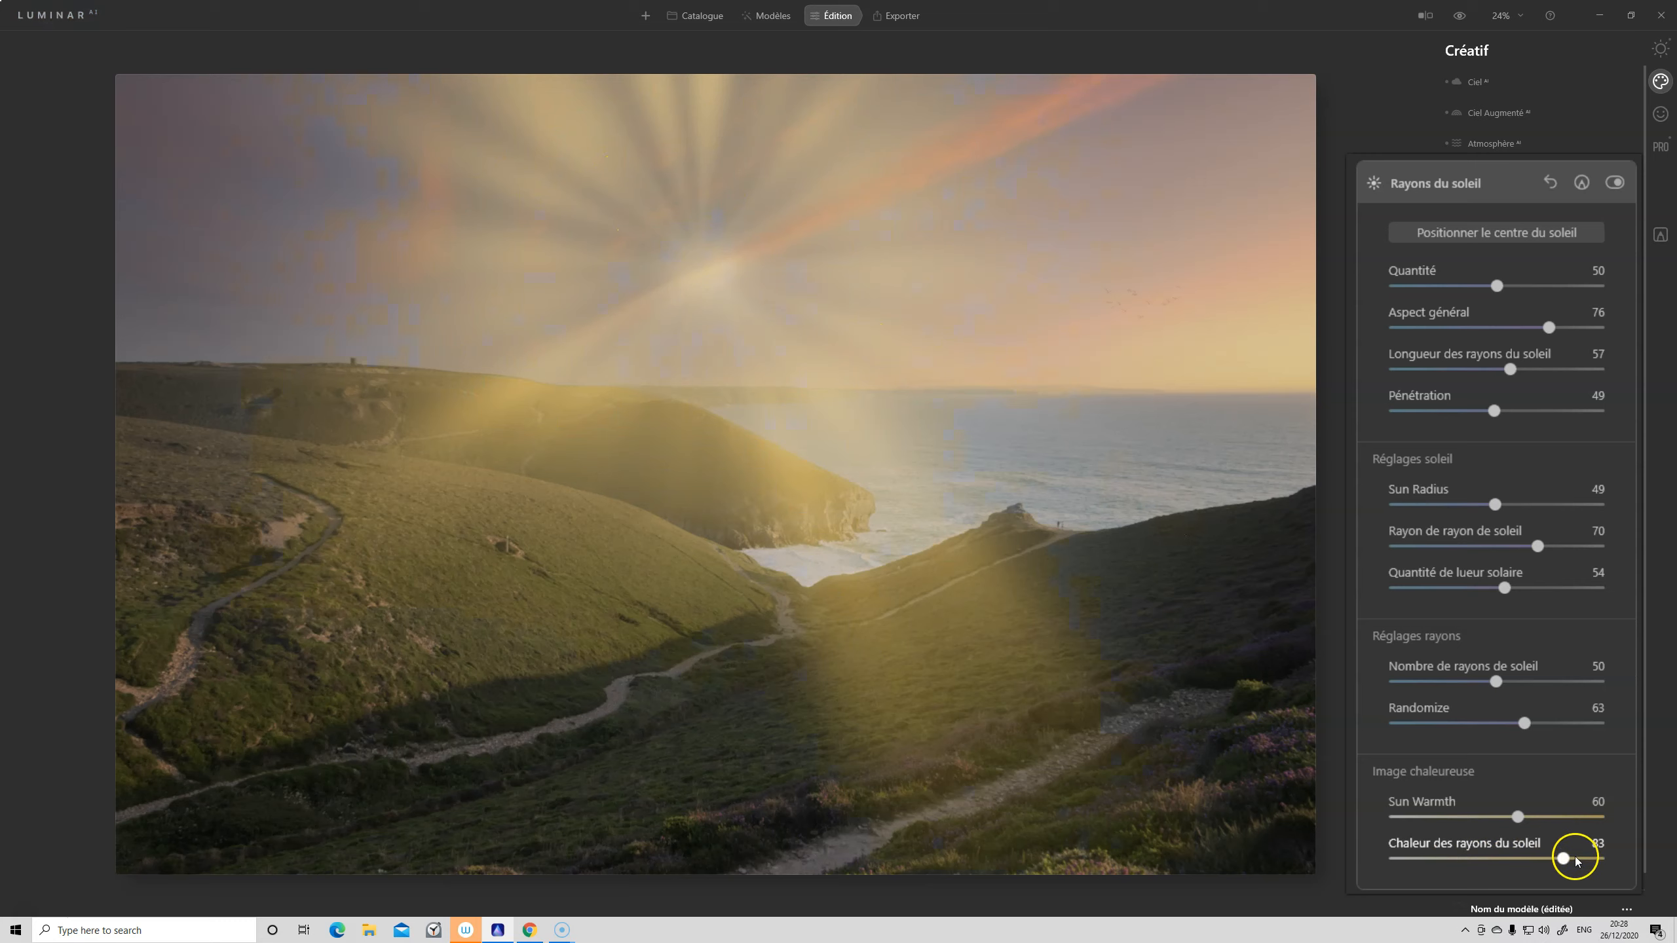
Reset the Rayons du soleil settings and place the sun centre beyond the photo's right edge, with Quantité at 13
{"action": "left_click", "coordinate": [1549, 180]}
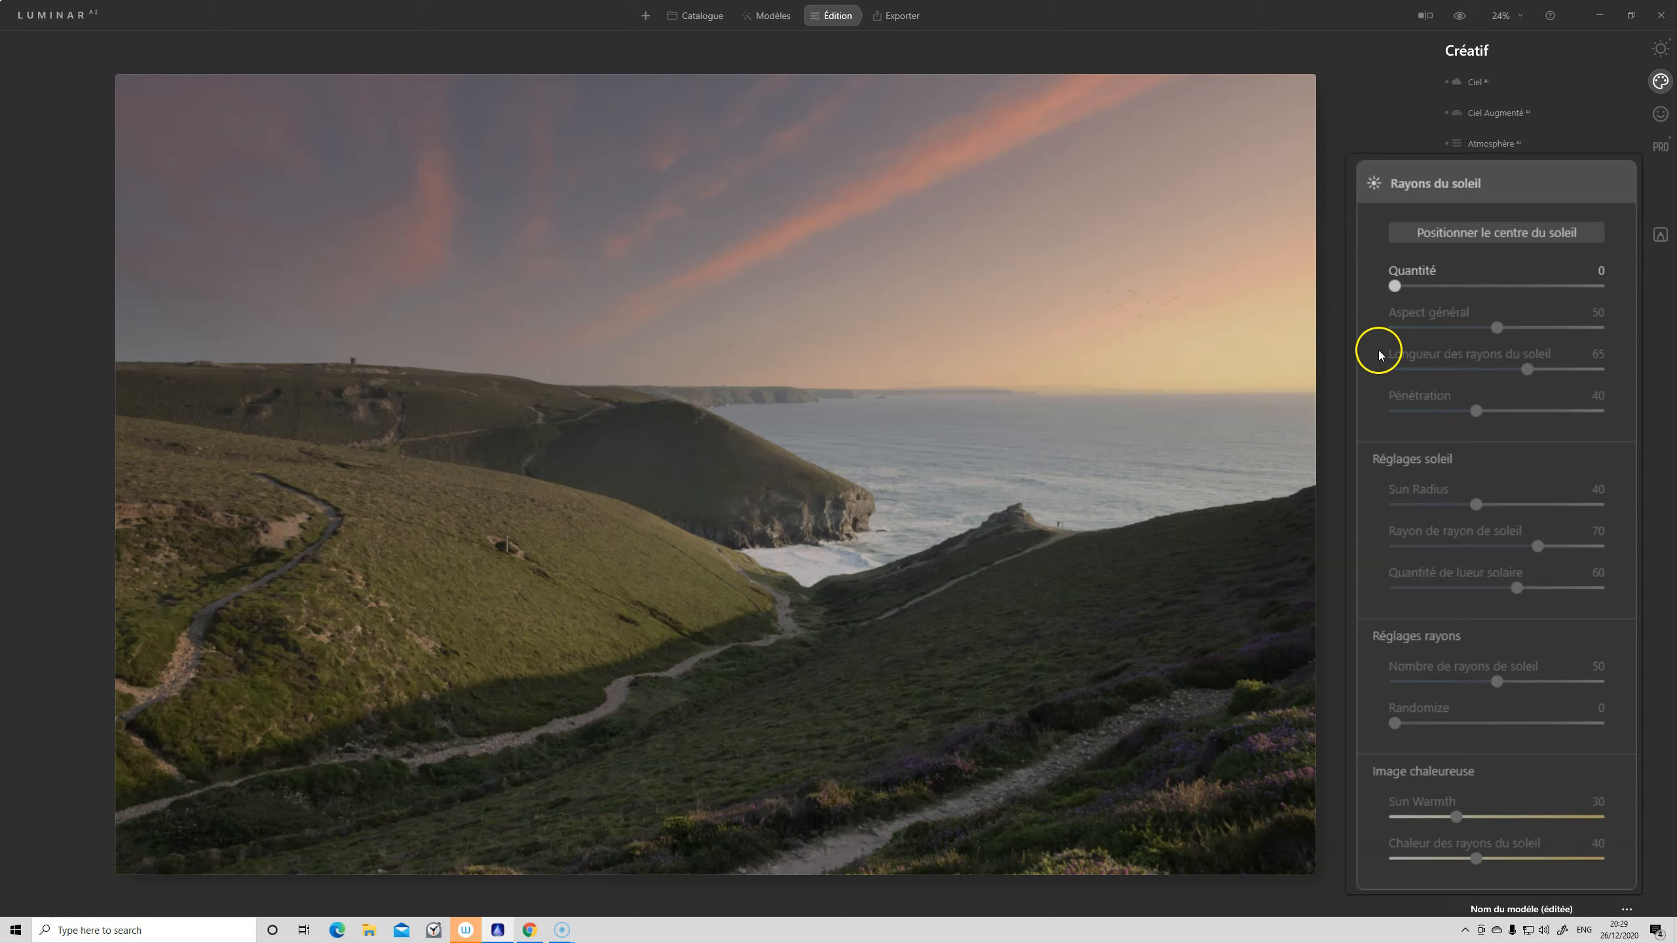
{"action": "left_click", "coordinate": [1478, 233]}
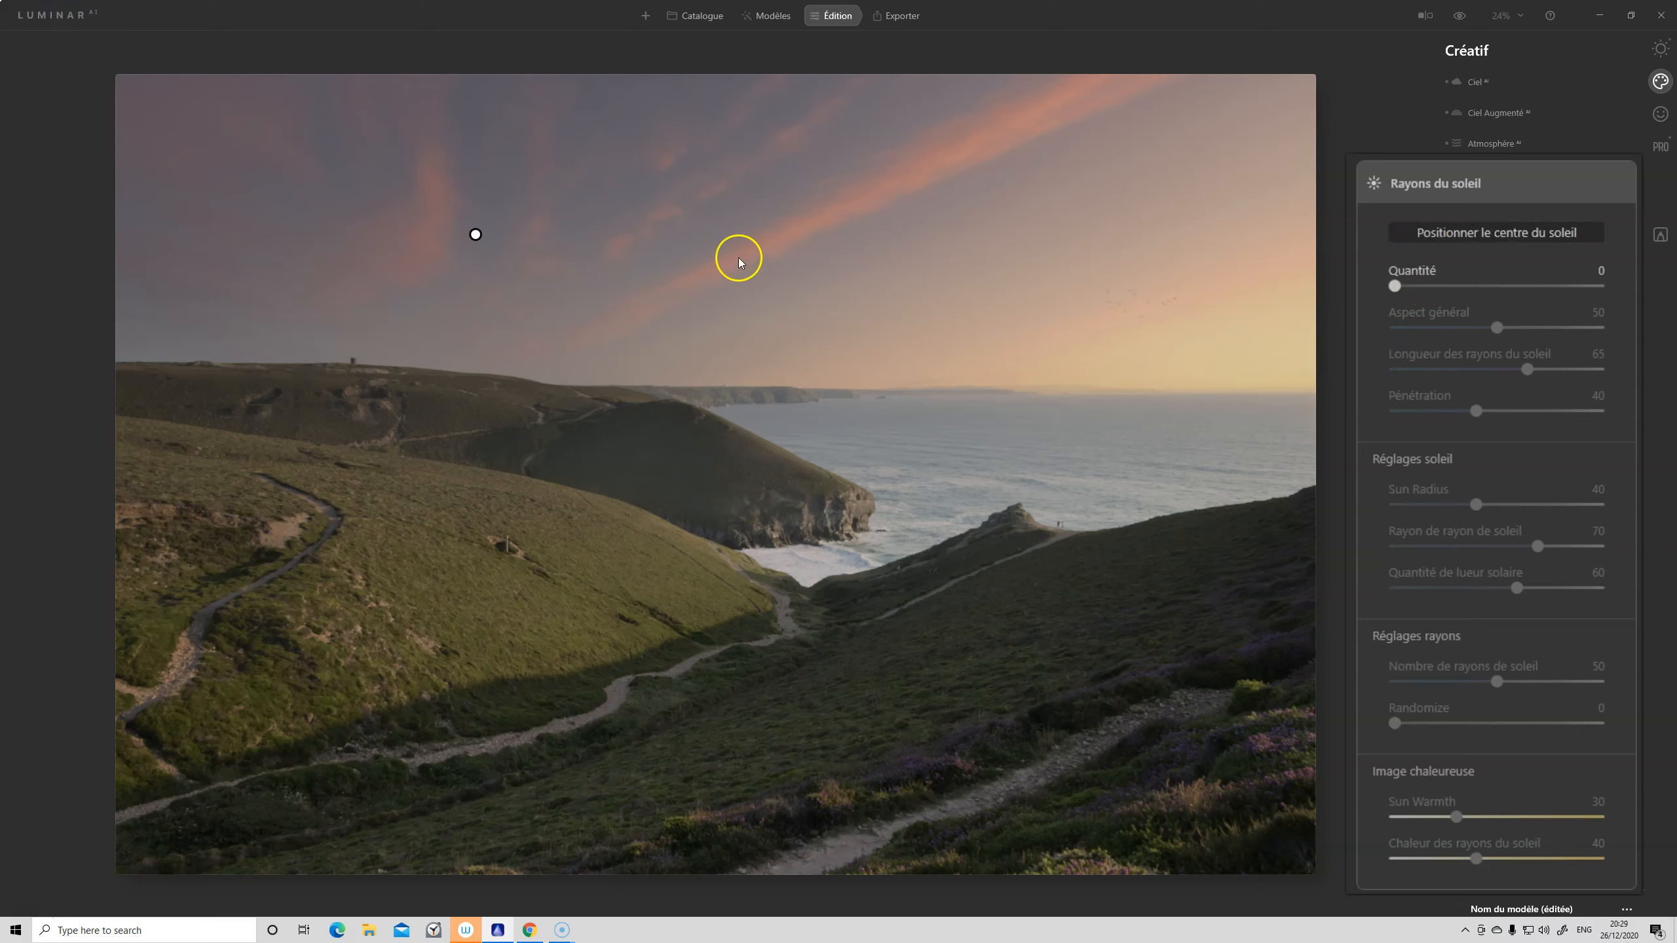
{"action": "left_click_drag", "start_coordinate": [476, 235], "coordinate": [913, 327]}
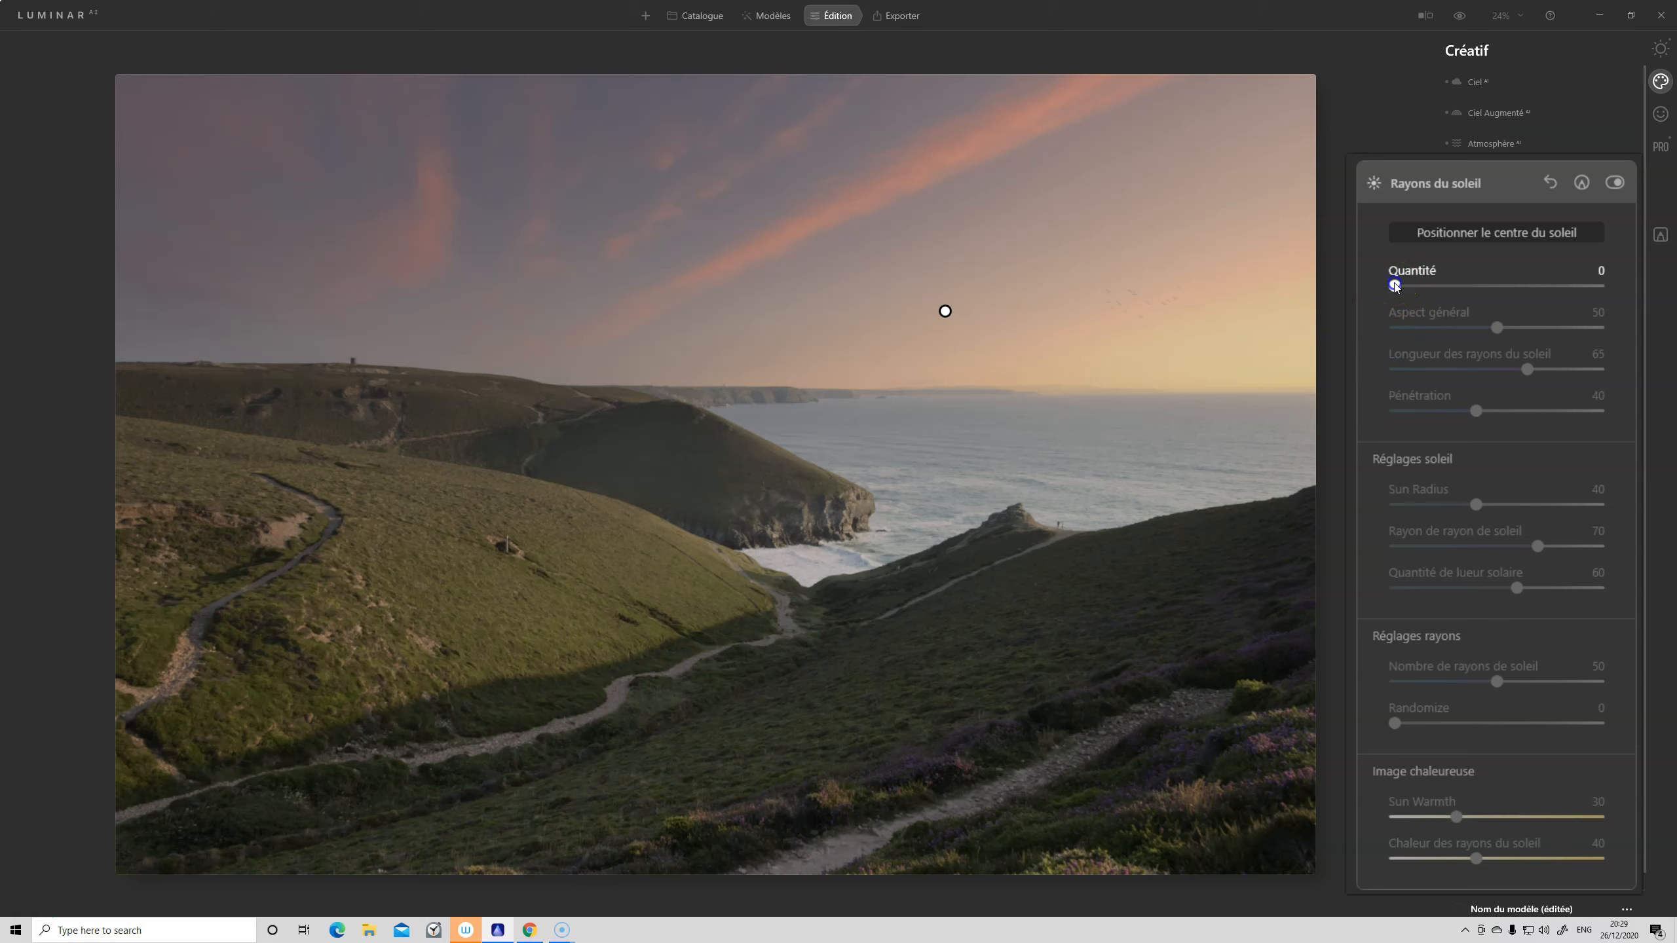
{"action": "left_click_drag", "start_coordinate": [1395, 285], "coordinate": [1420, 286]}
{"action": "left_click_drag", "start_coordinate": [947, 311], "coordinate": [1377, 302]}
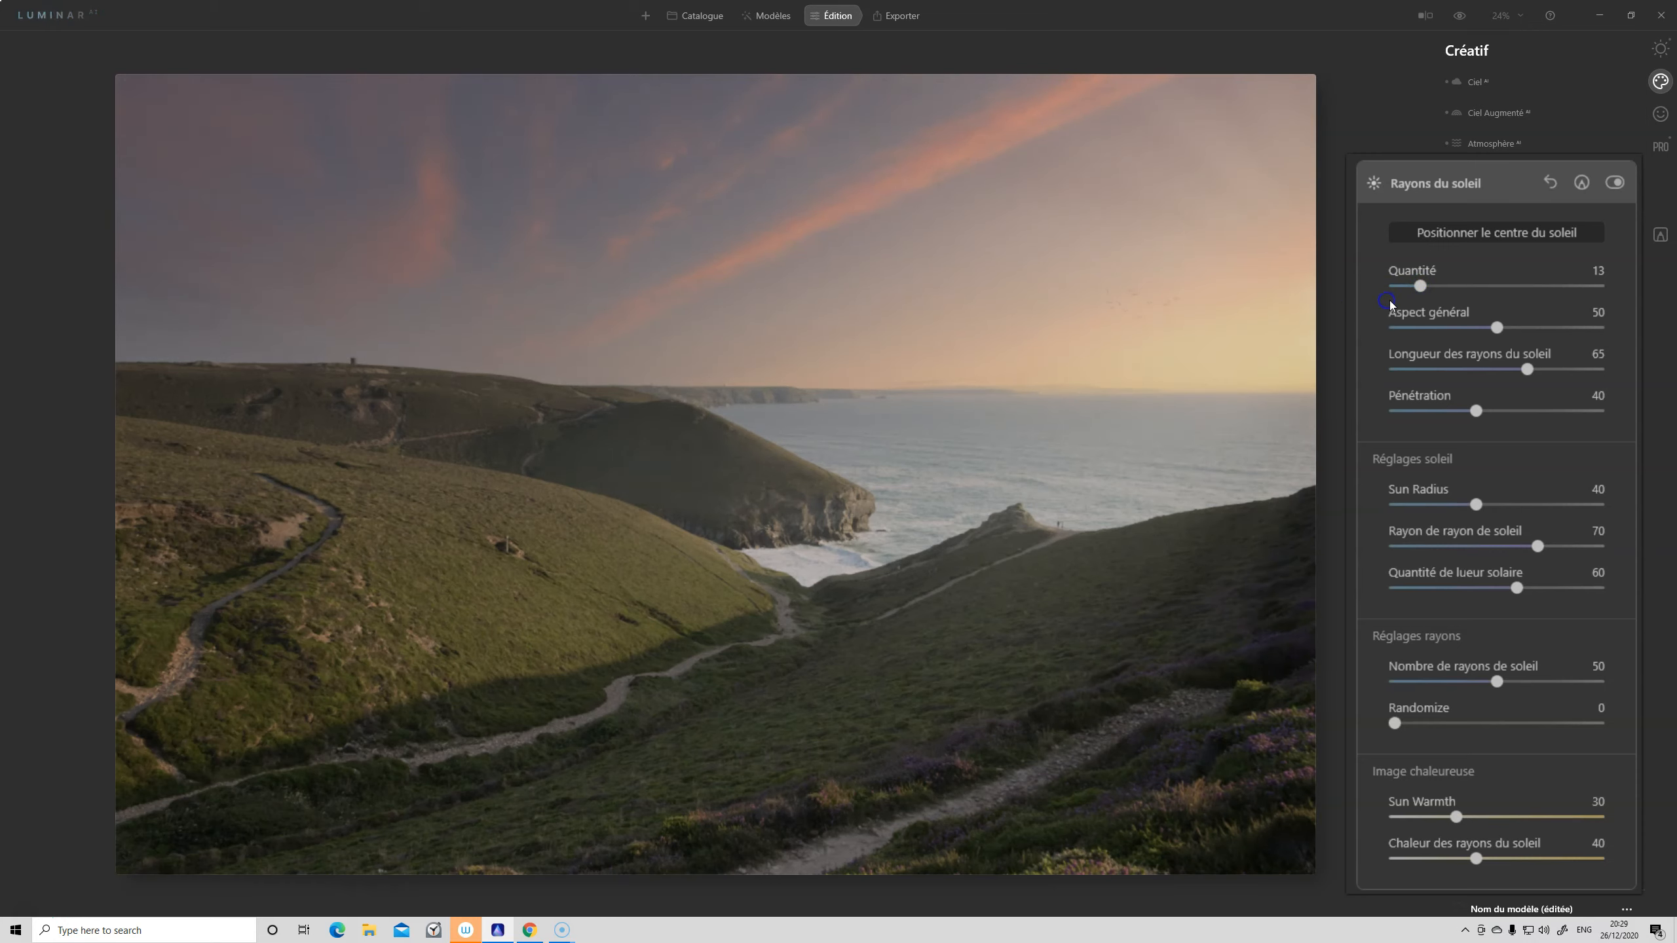
Raise Quantité to 100 and fine-tune the sun centre's position just outside the photo's right edge, above the horizon
{"action": "left_click_drag", "start_coordinate": [1440, 281], "coordinate": [1620, 273]}
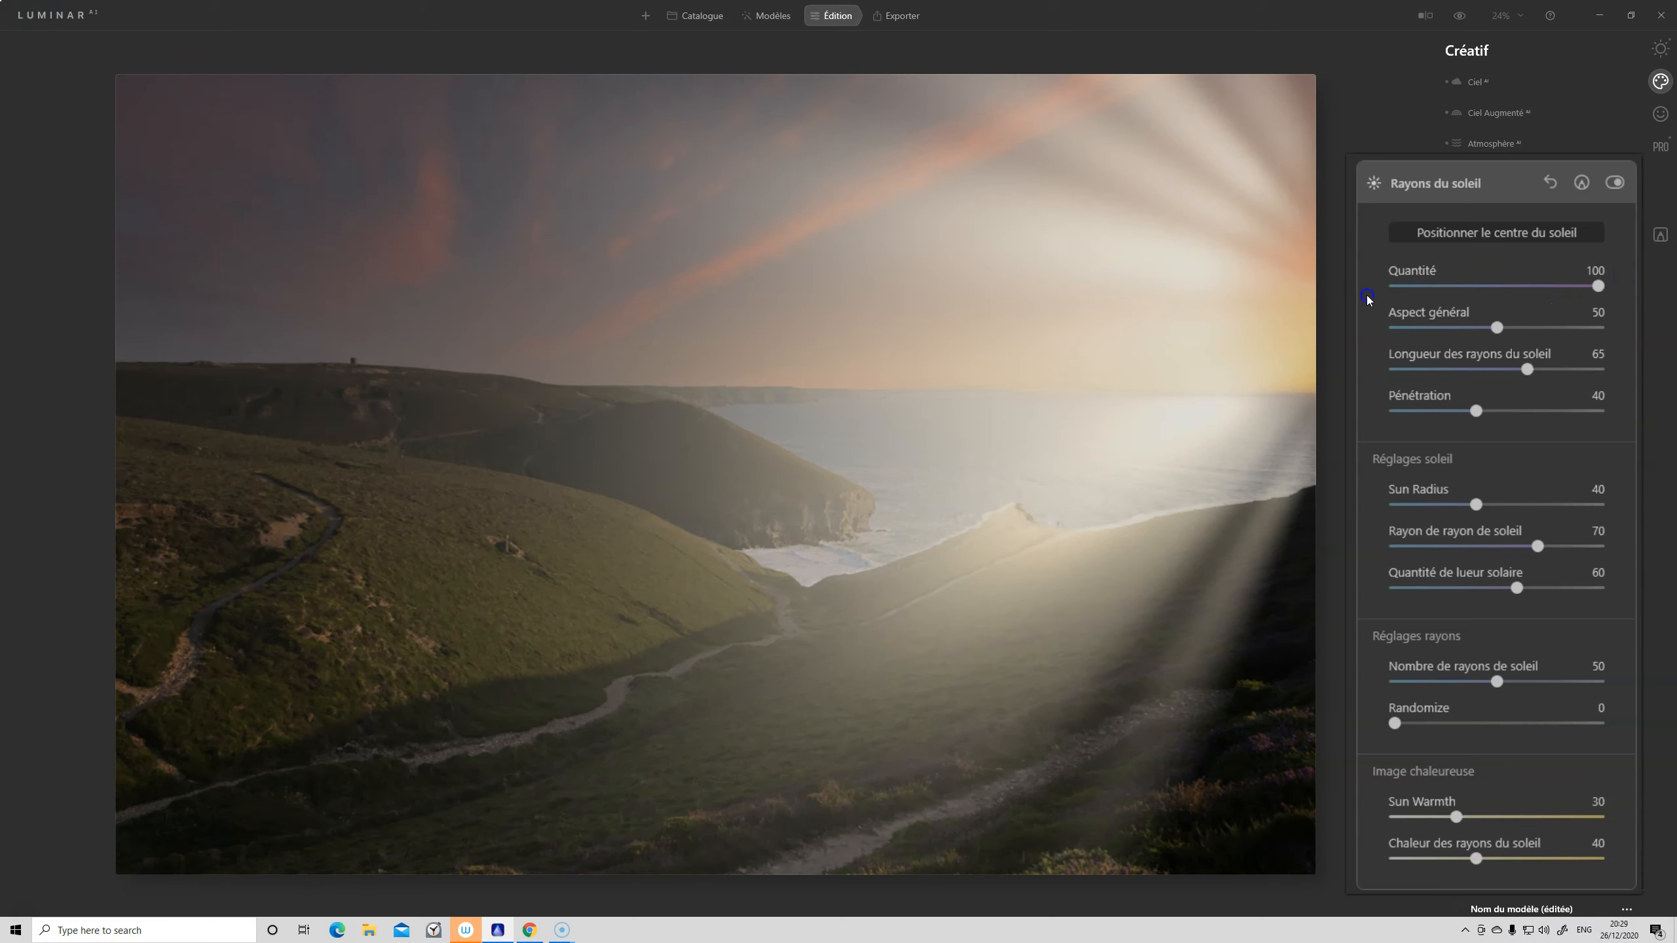
{"action": "left_click", "coordinate": [1510, 233]}
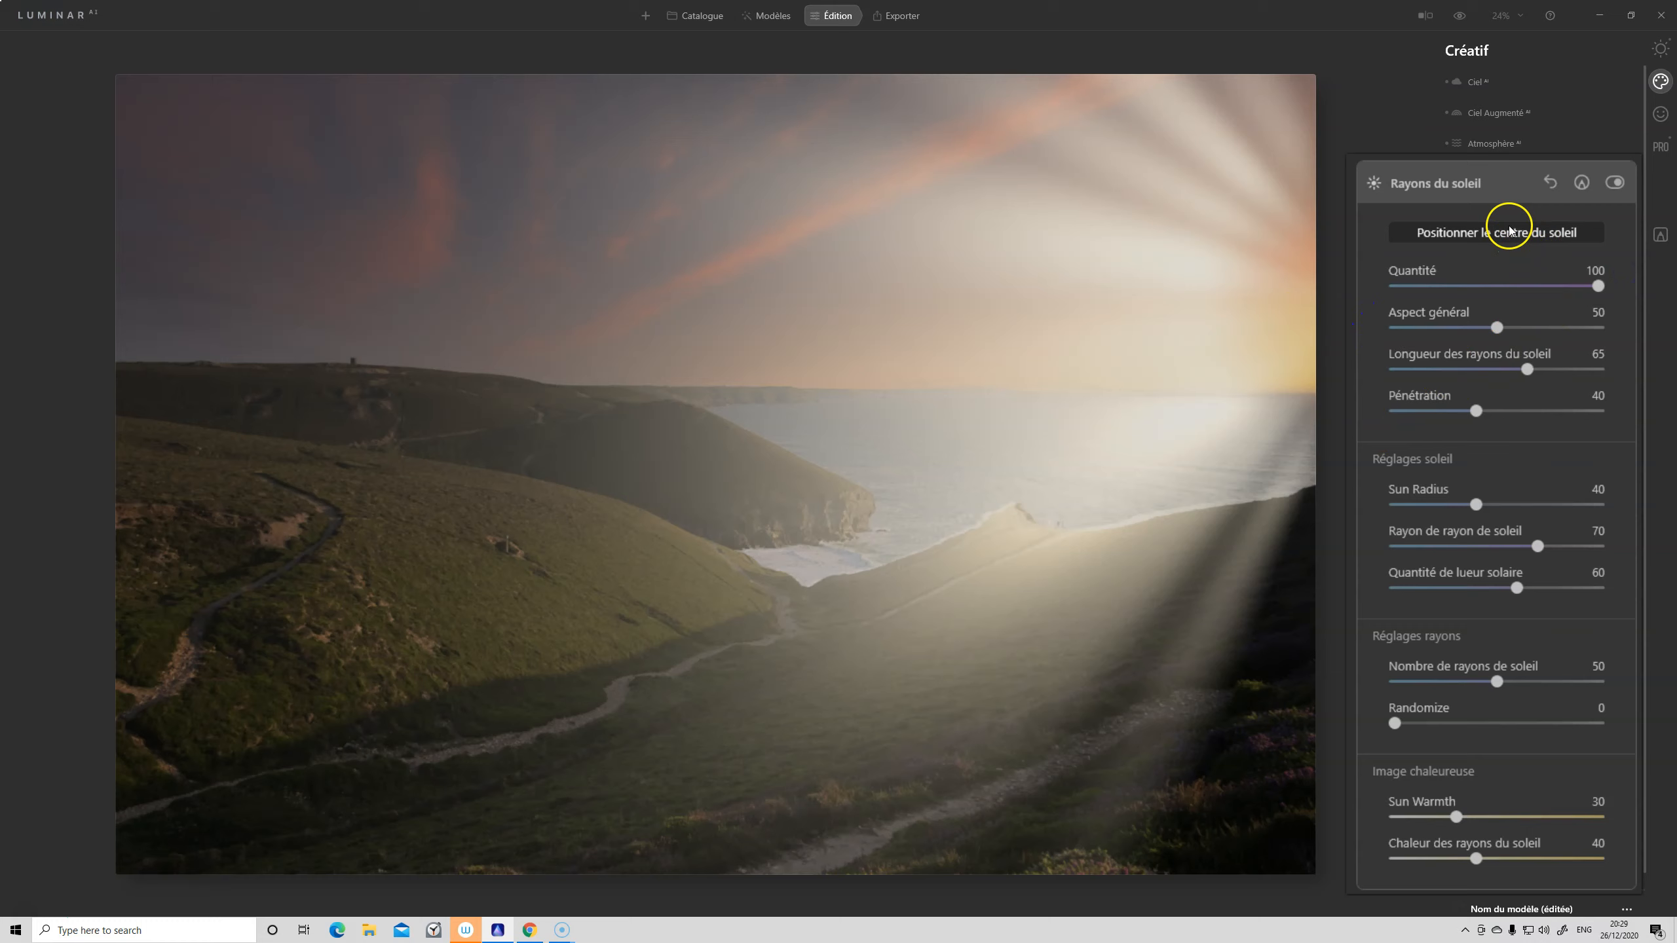
{"action": "left_click", "coordinate": [1509, 233]}
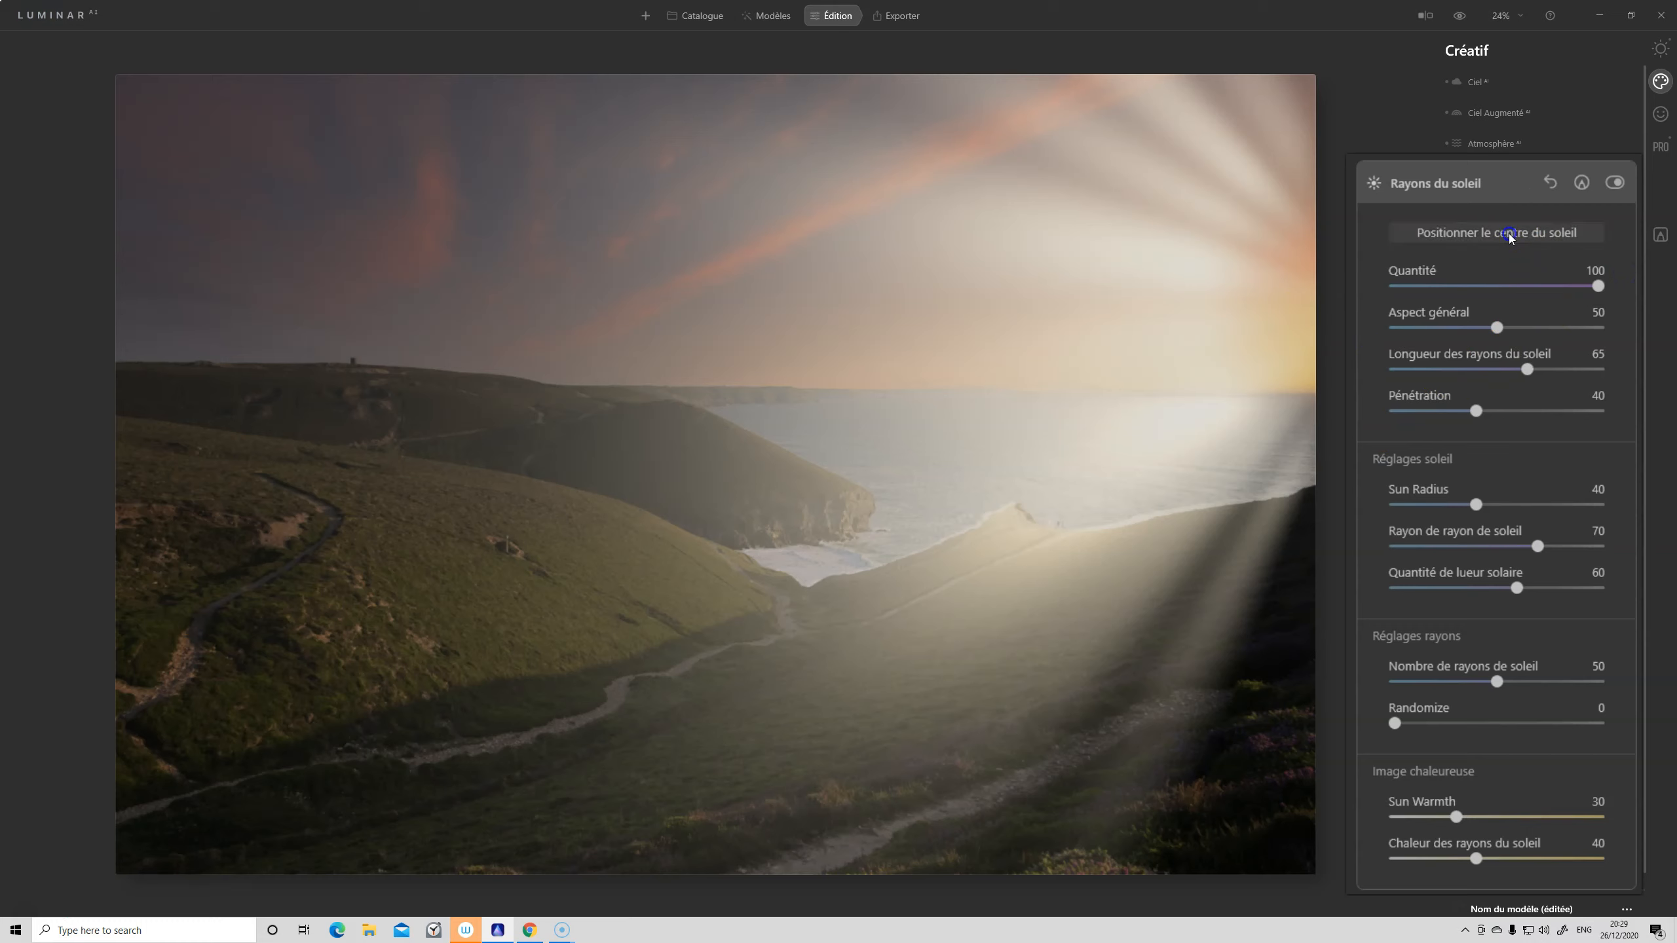
{"action": "left_click_drag", "start_coordinate": [1311, 301], "coordinate": [1409, 304]}
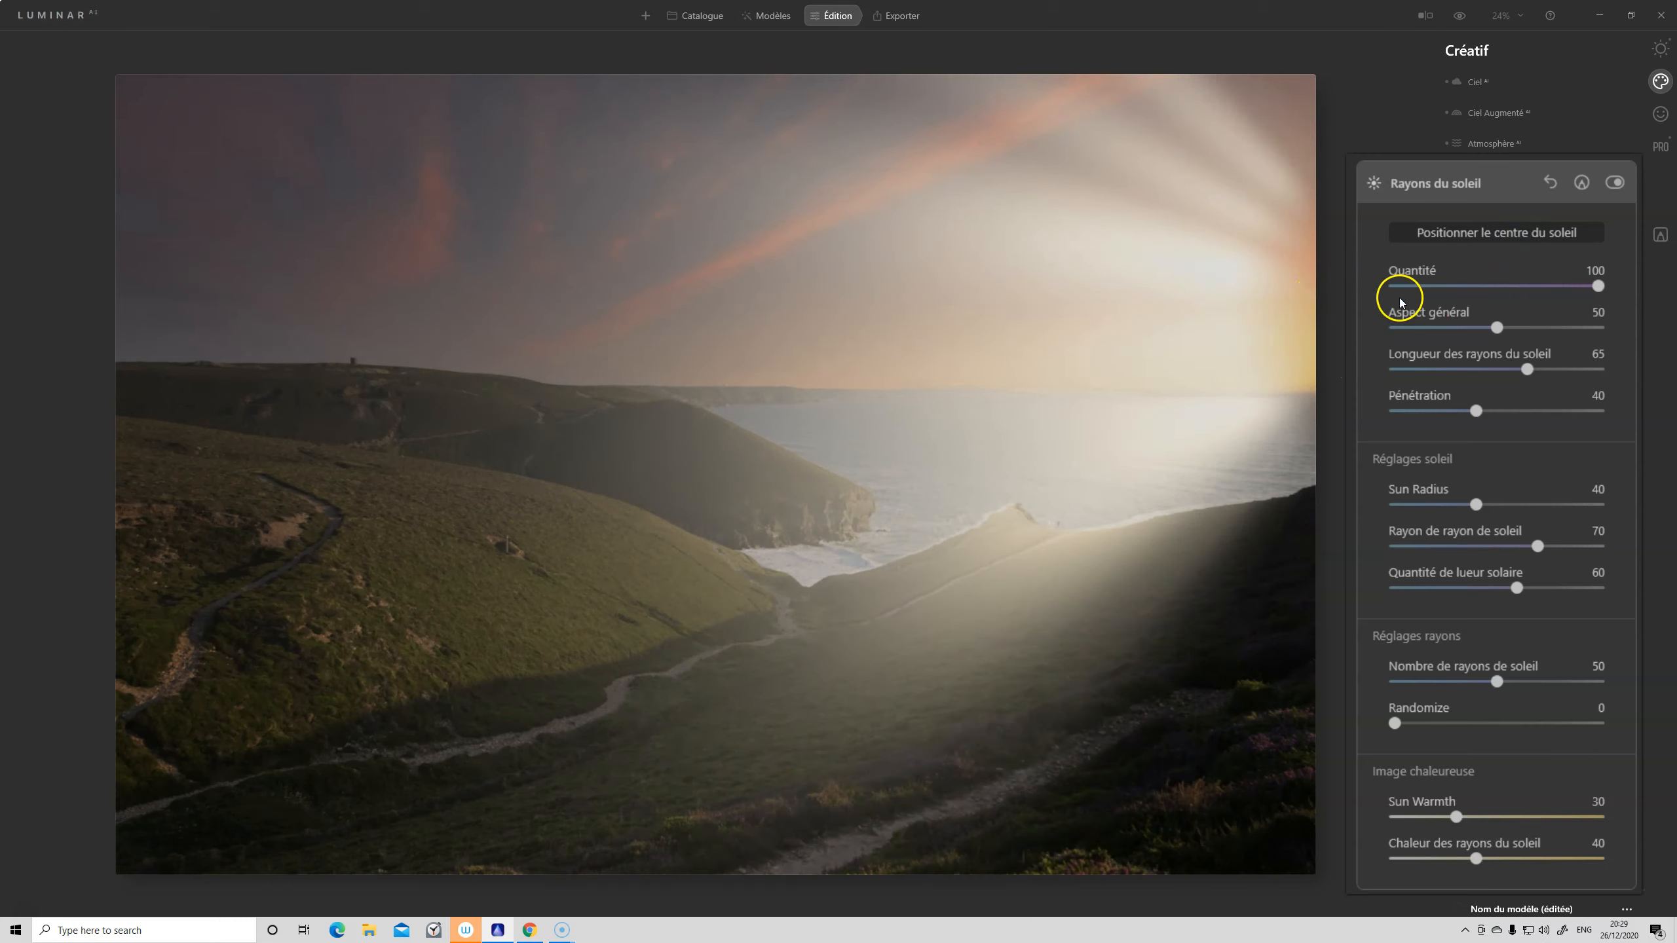
{"action": "left_click", "coordinate": [1495, 238]}
{"action": "left_click", "coordinate": [1495, 238]}
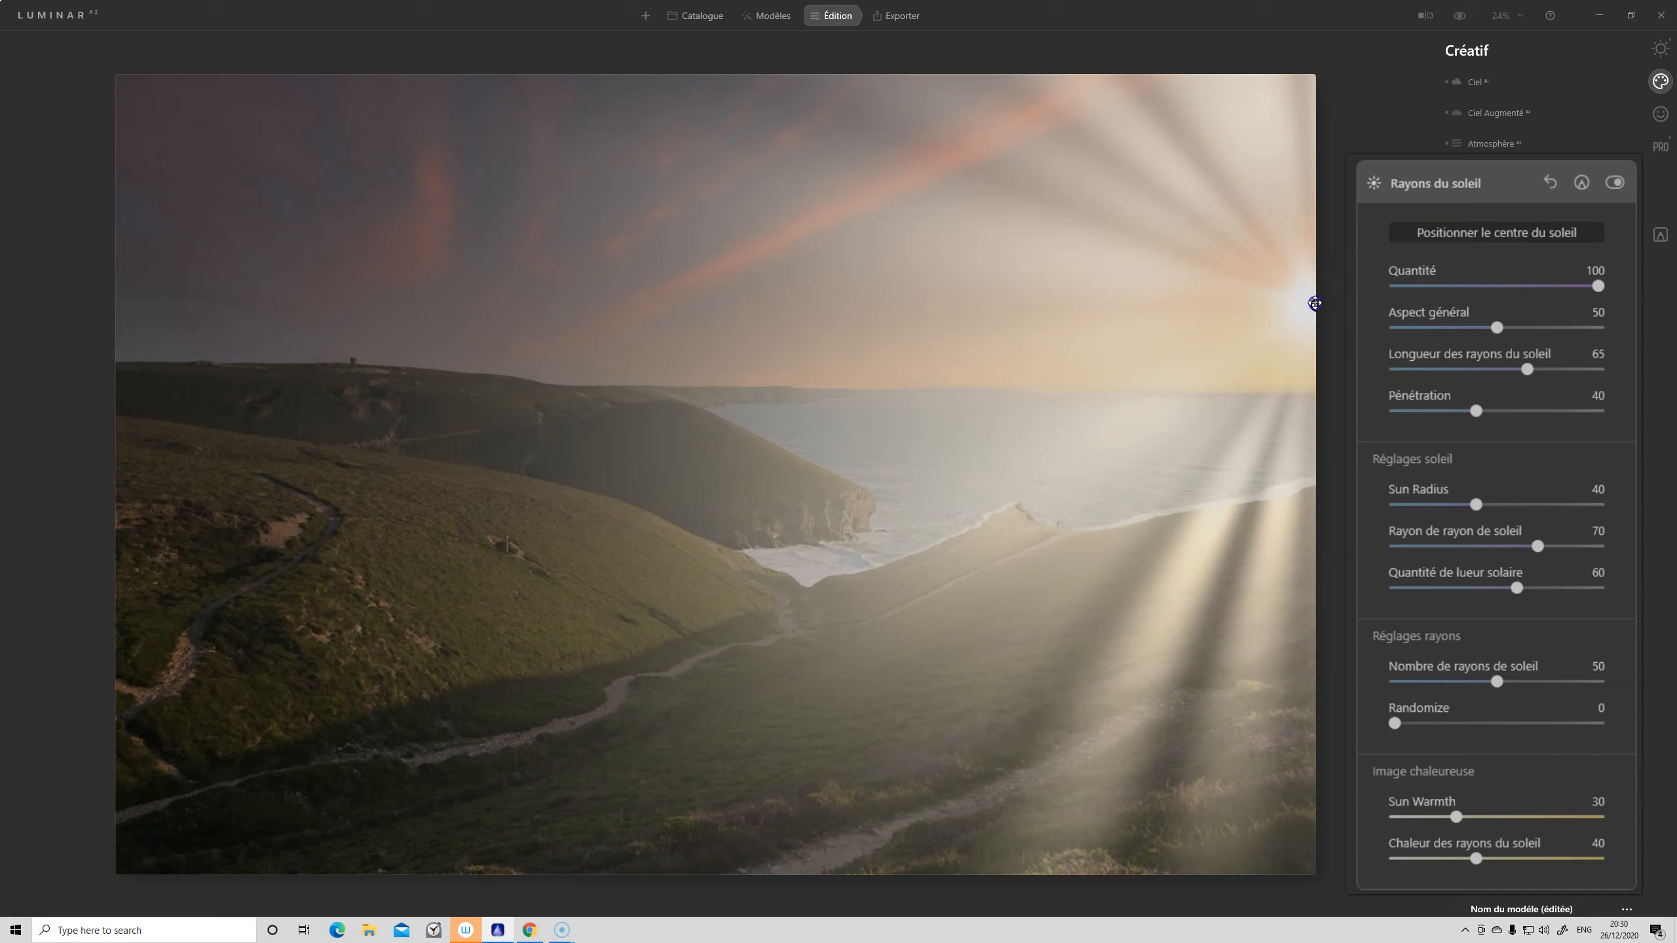
{"action": "left_click_drag", "start_coordinate": [1312, 305], "coordinate": [1390, 291]}
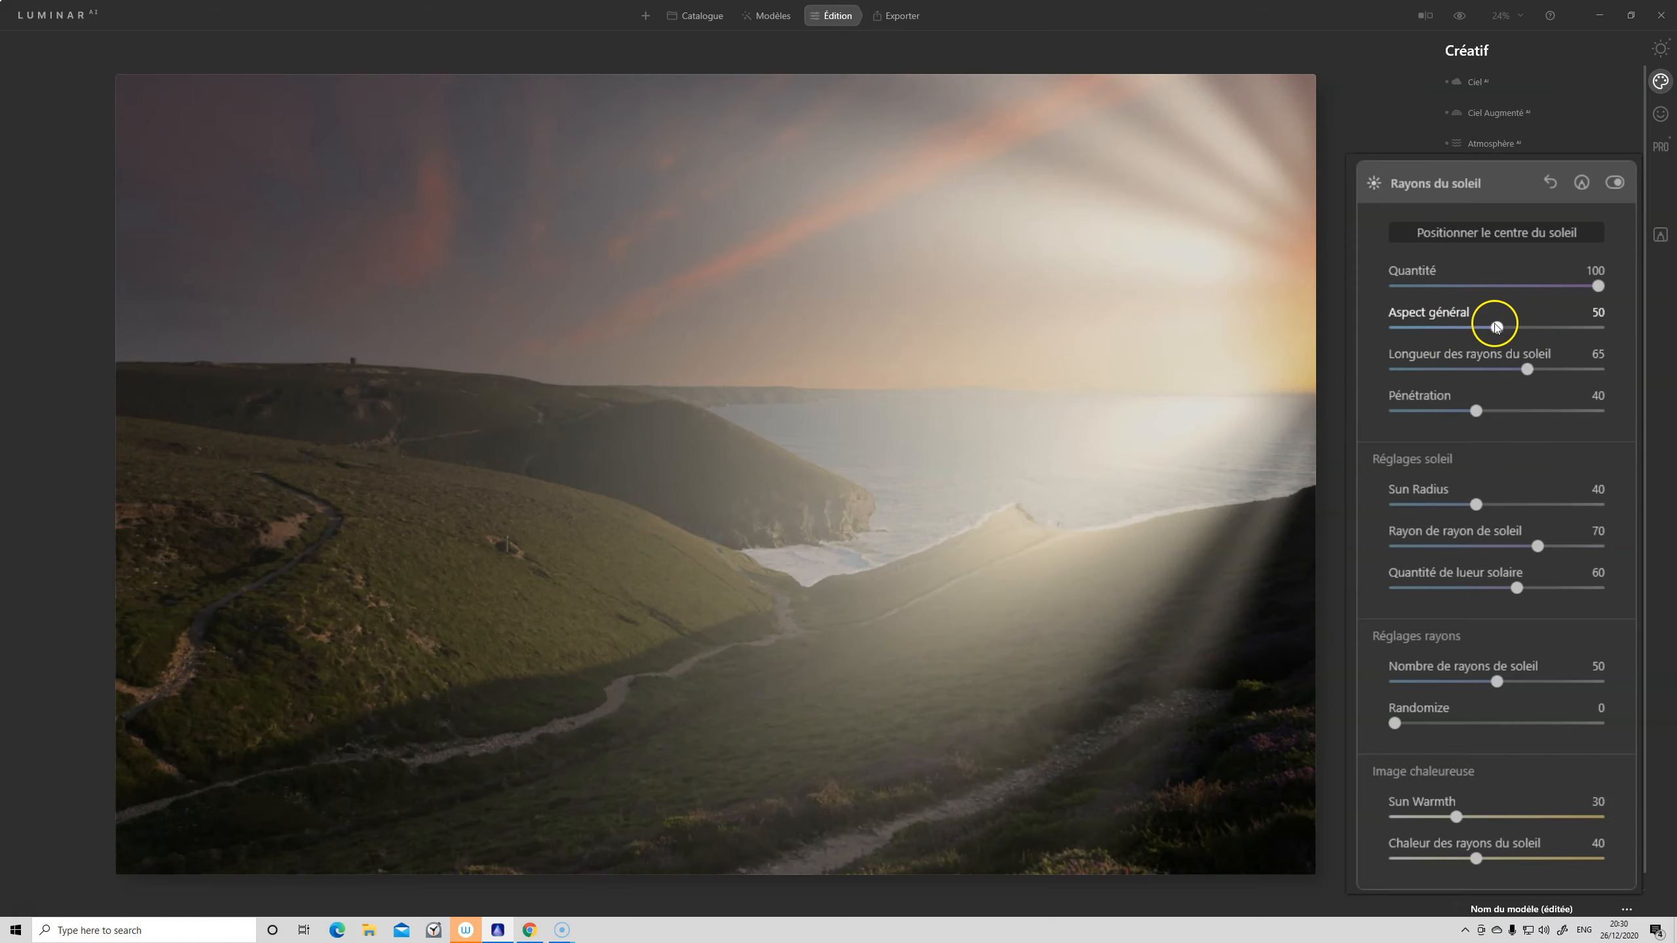
Set Aspect général to 43, Longueur des rayons du soleil to 91, Pénétration to 100 and Quantité to 23
{"action": "mouse_move", "coordinate": [1495, 328]}
{"action": "left_mouse_down"}
{"action": "mouse_move", "coordinate": [1359, 345]}
{"action": "mouse_move", "coordinate": [1585, 341]}
{"action": "mouse_move", "coordinate": [1482, 346]}
{"action": "left_mouse_up"}
{"action": "left_click", "coordinate": [1597, 286]}
{"action": "left_click_drag", "start_coordinate": [1597, 286], "coordinate": [1494, 285]}
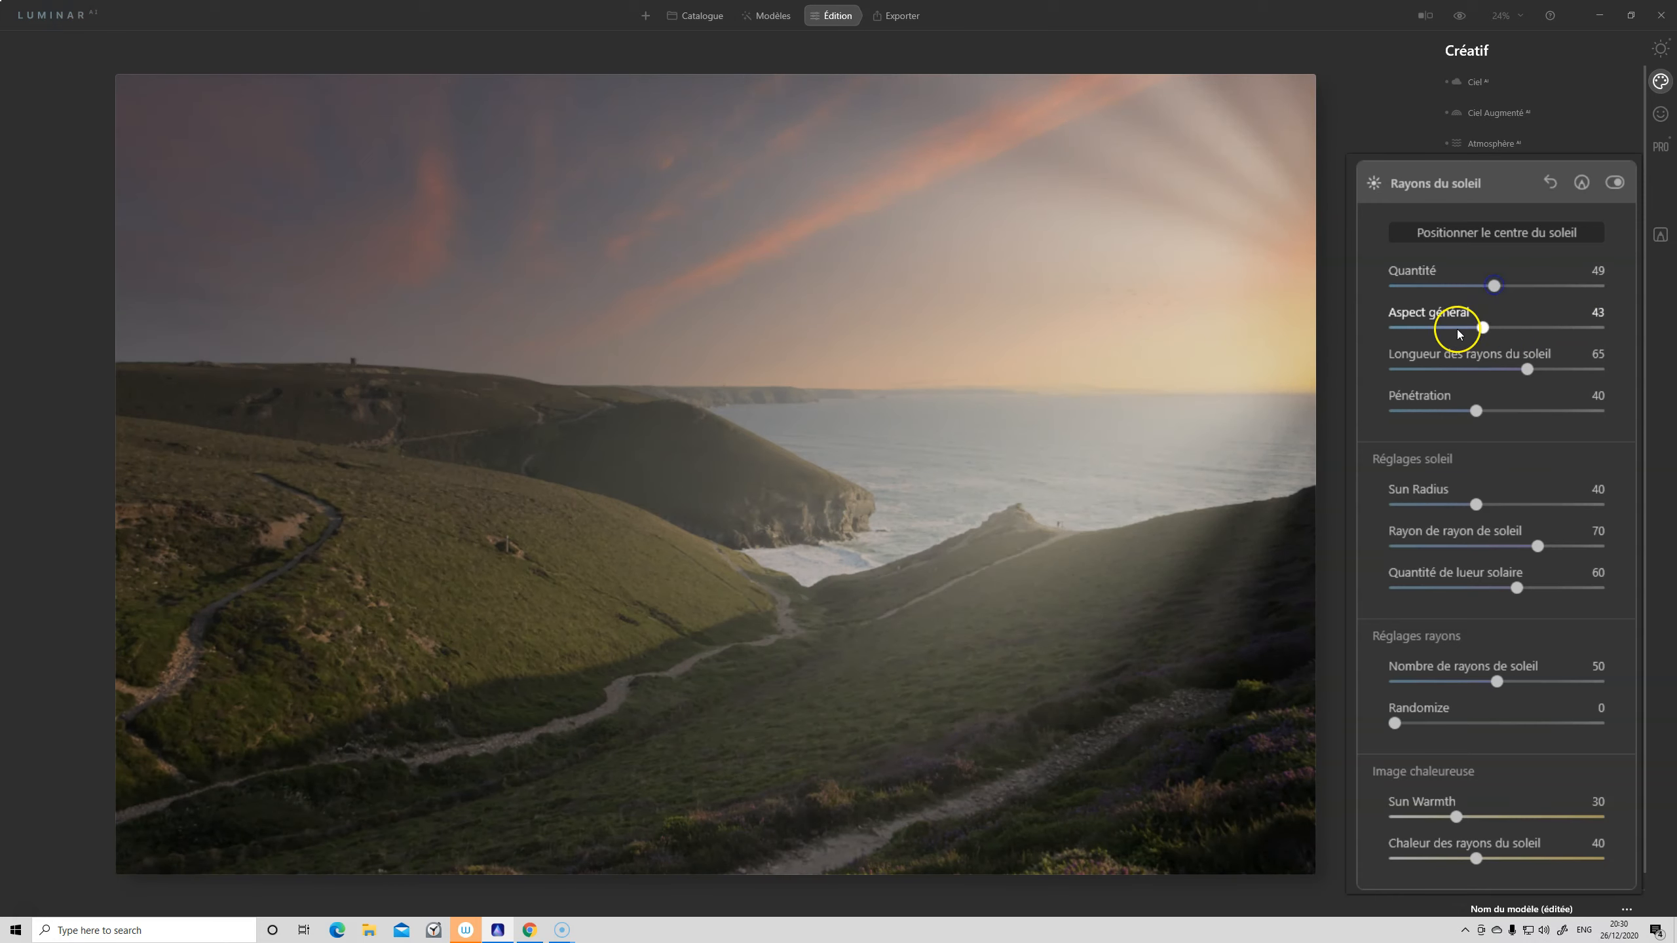
{"action": "left_click_drag", "start_coordinate": [1538, 376], "coordinate": [1579, 367]}
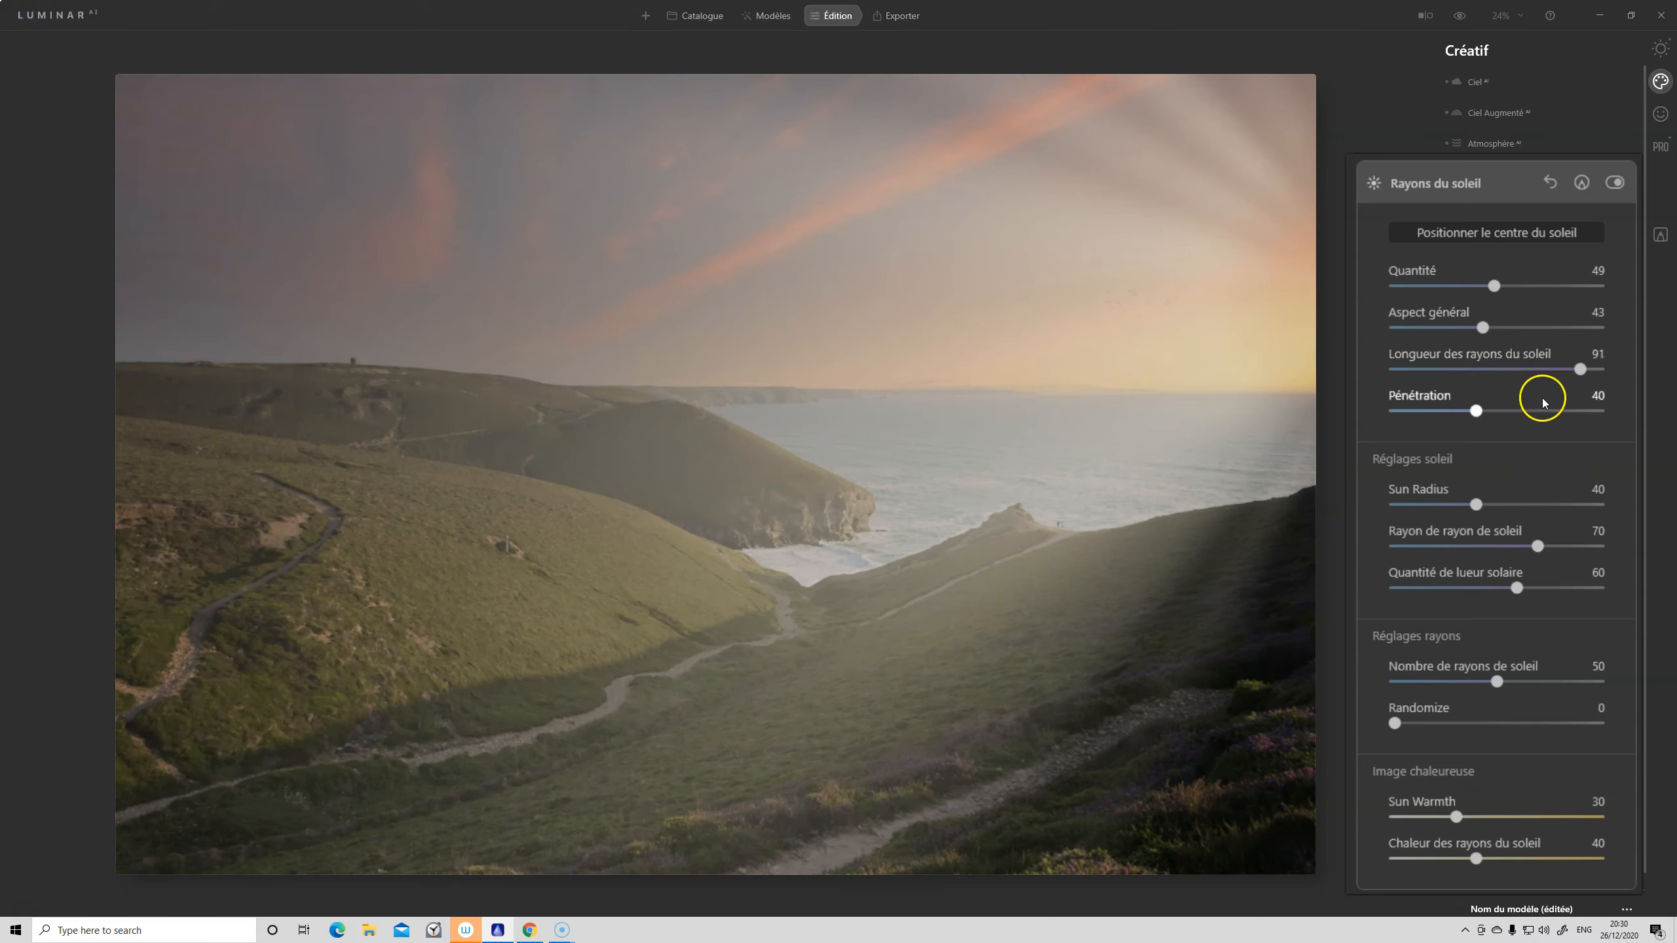
{"action": "left_click_drag", "start_coordinate": [1475, 411], "coordinate": [1622, 411]}
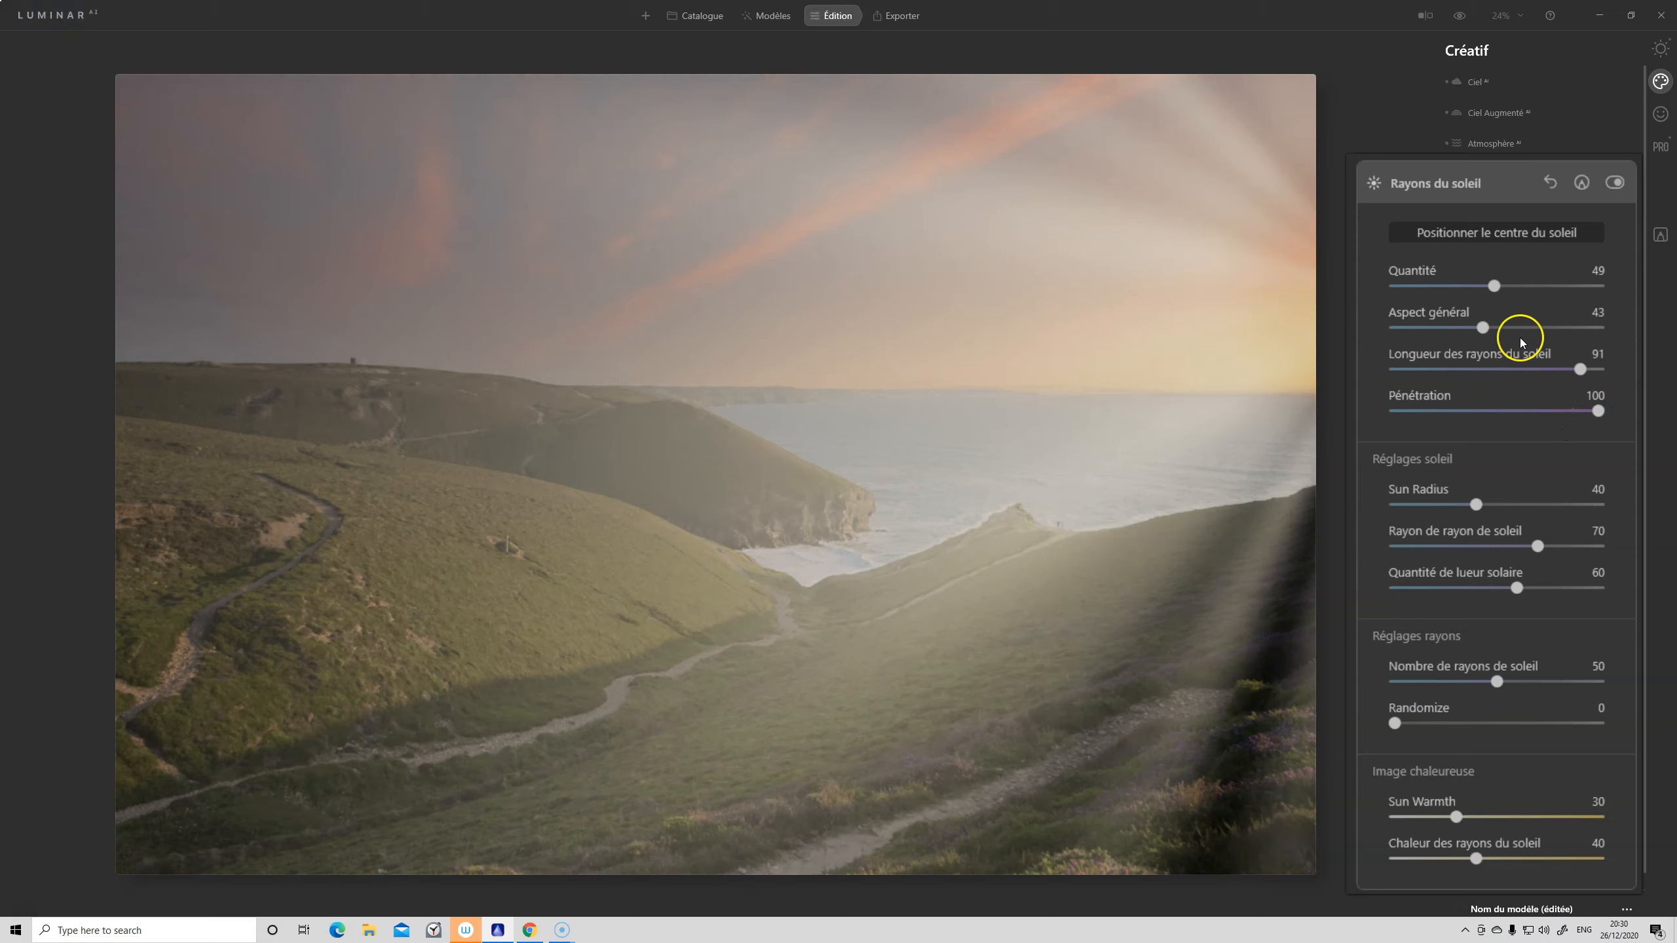
{"action": "left_click_drag", "start_coordinate": [1486, 287], "coordinate": [1442, 291]}
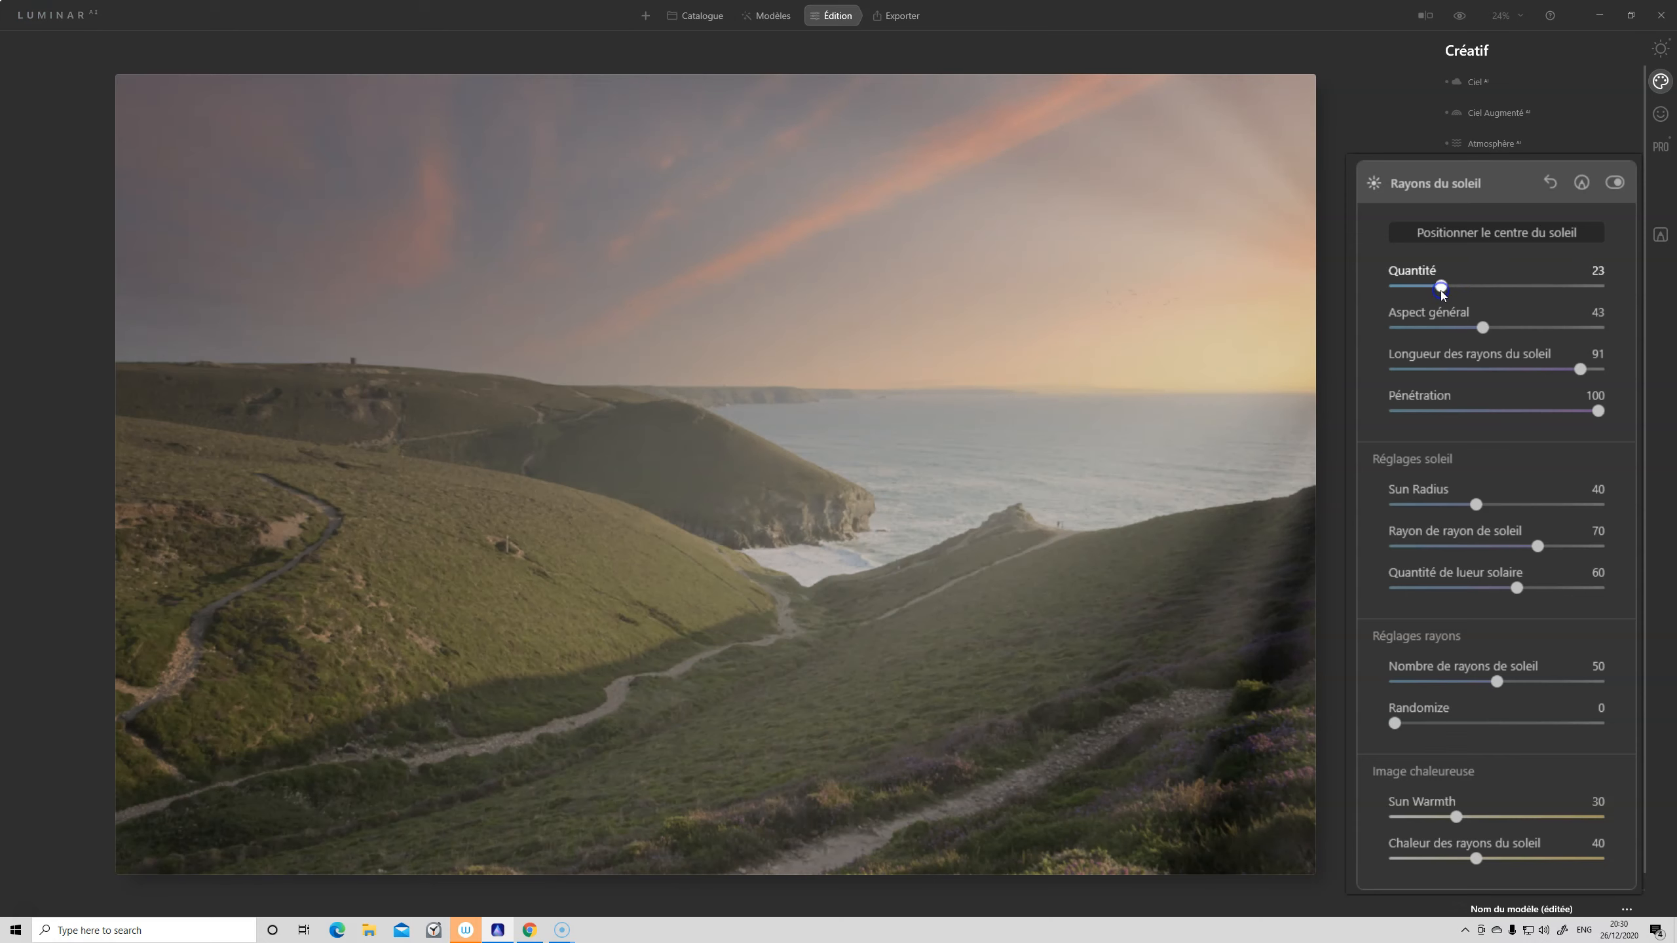
Compare Sun Radius at 100 and 40, and set Sun Radius, Rayon de rayon de soleil and Quantité de lueur solaire to 100
{"action": "left_click_drag", "start_coordinate": [1496, 507], "coordinate": [1663, 416]}
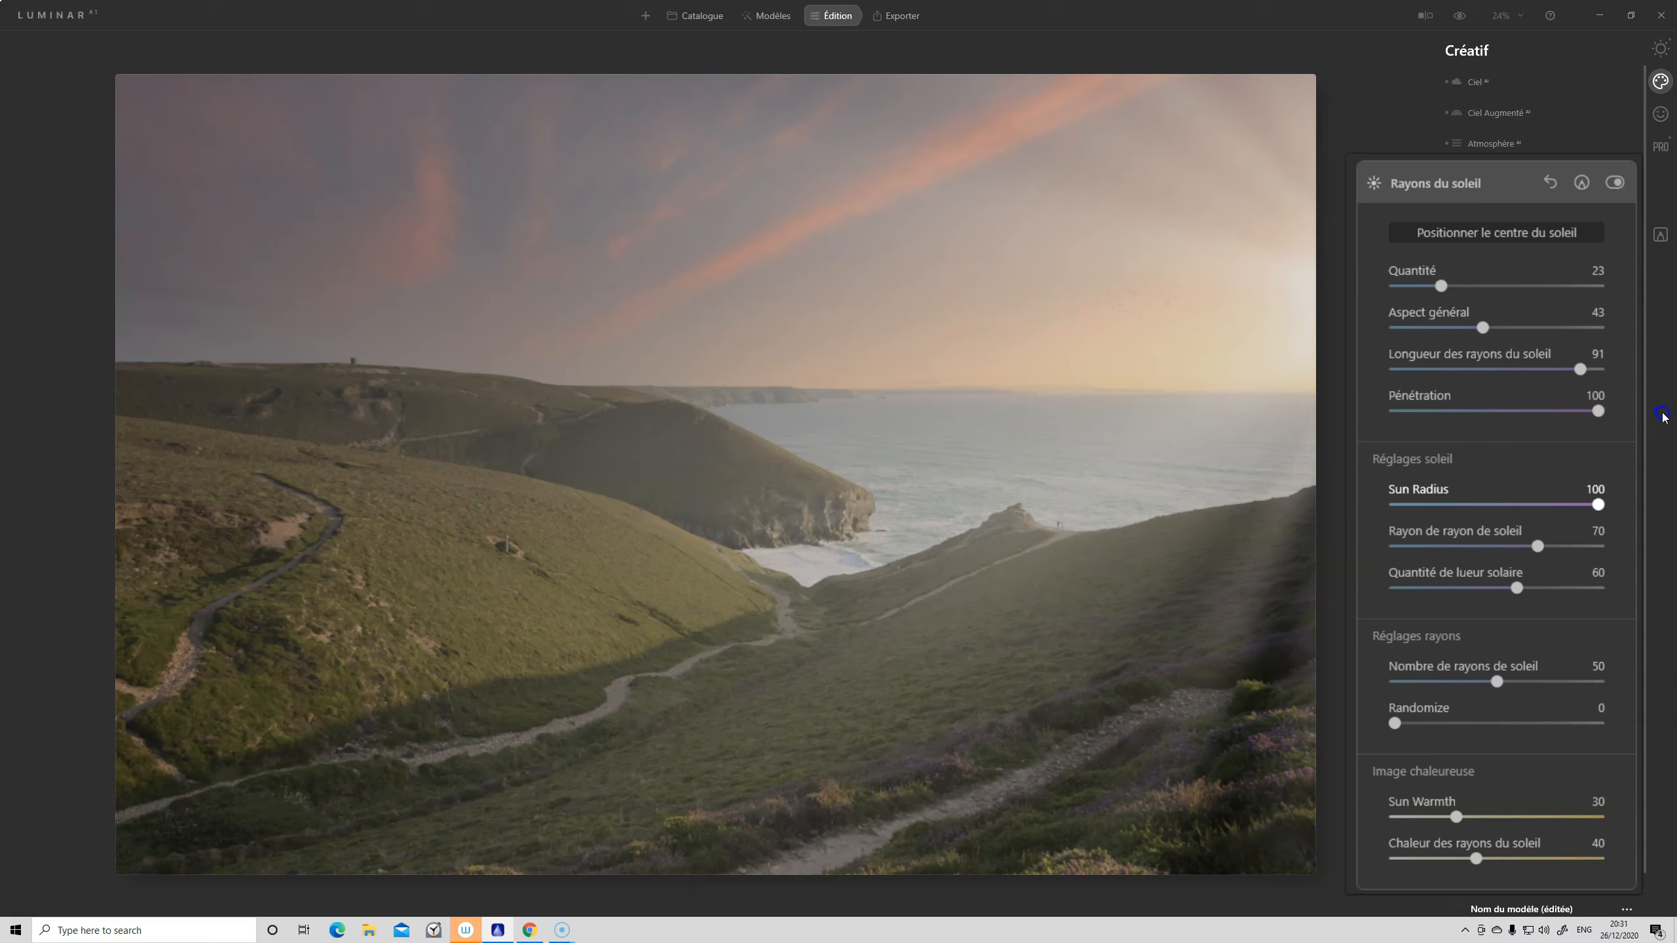
{"action": "left_click", "coordinate": [1477, 505]}
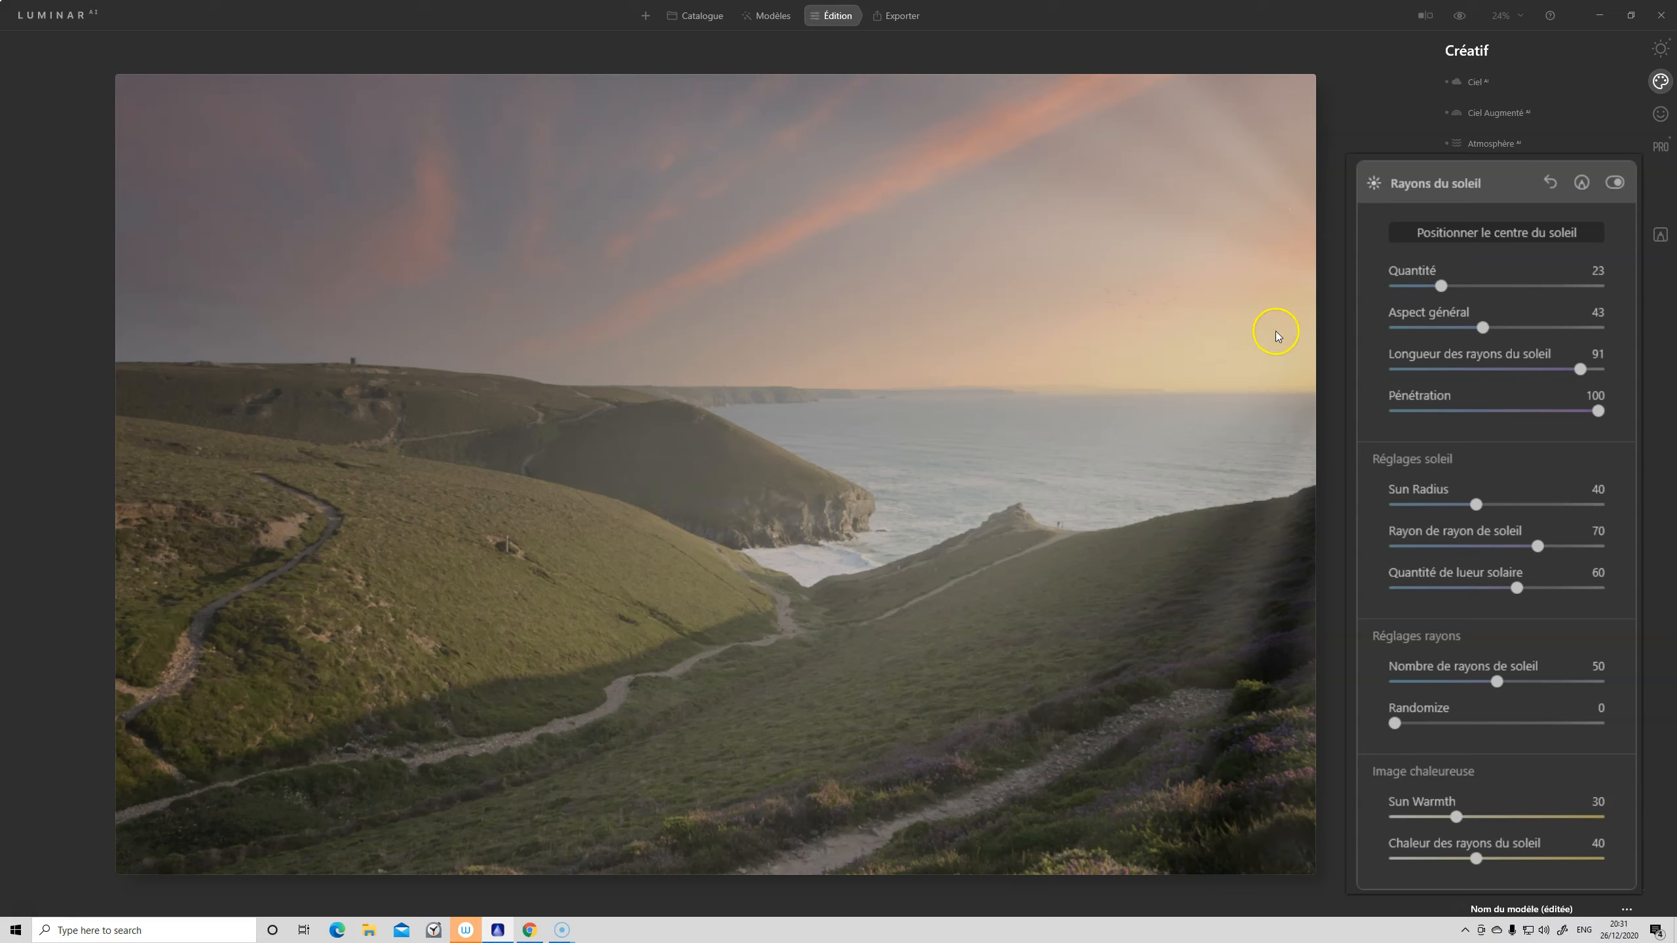
{"action": "left_click_drag", "start_coordinate": [1476, 505], "coordinate": [1651, 519]}
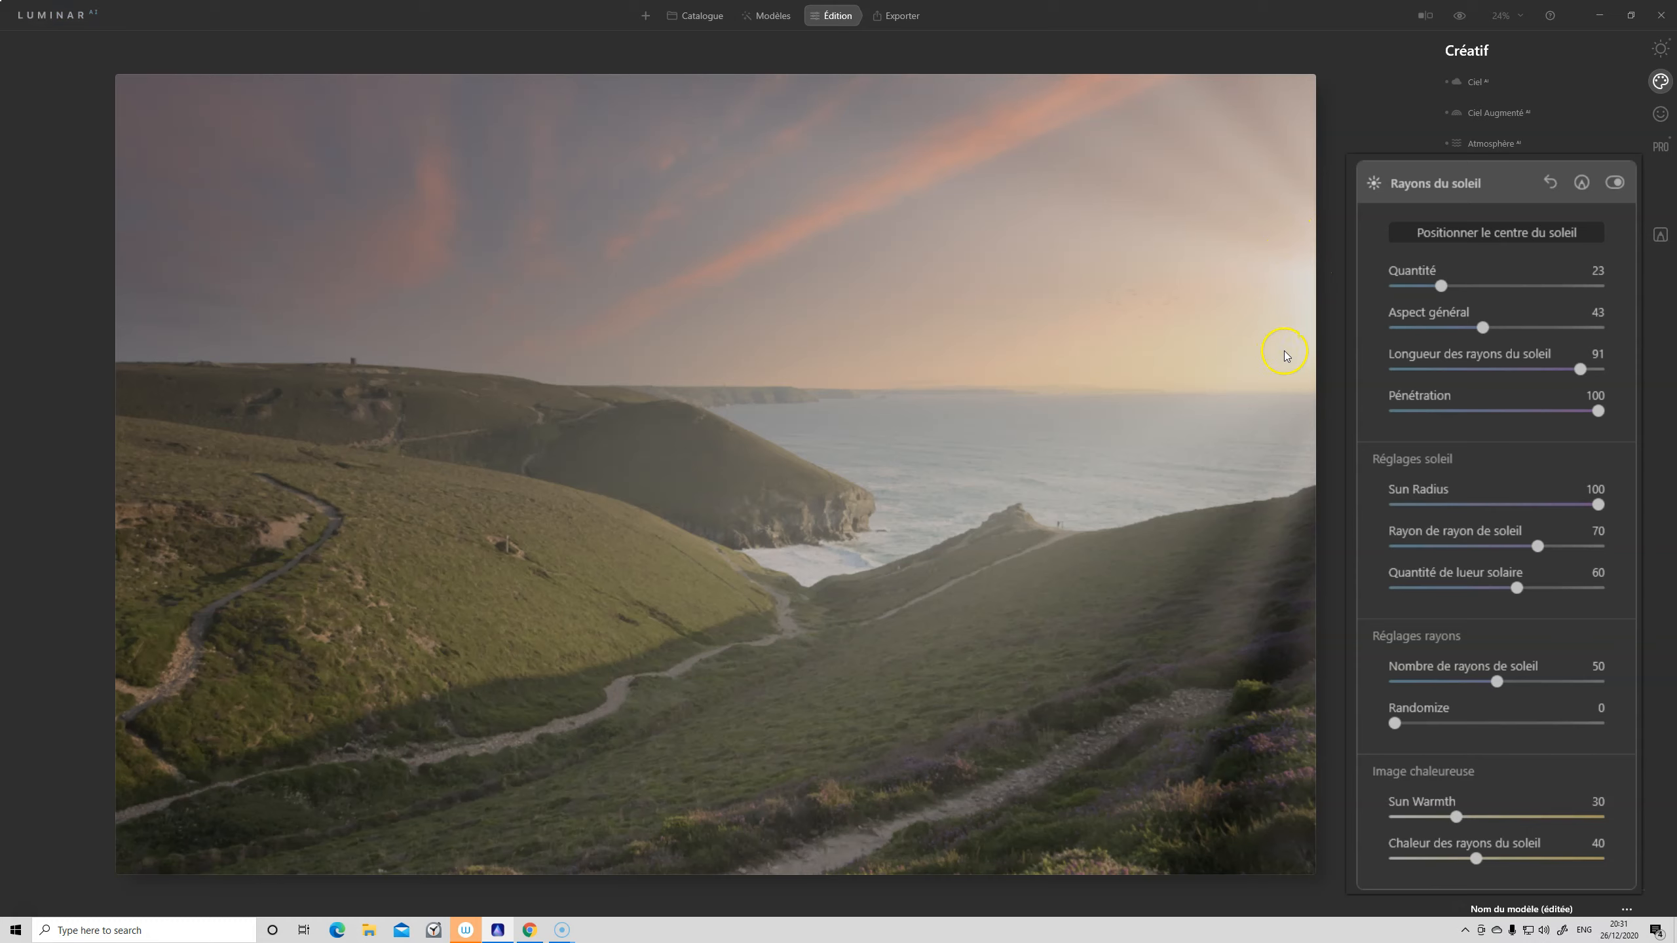
{"action": "left_click_drag", "start_coordinate": [1526, 545], "coordinate": [1644, 423]}
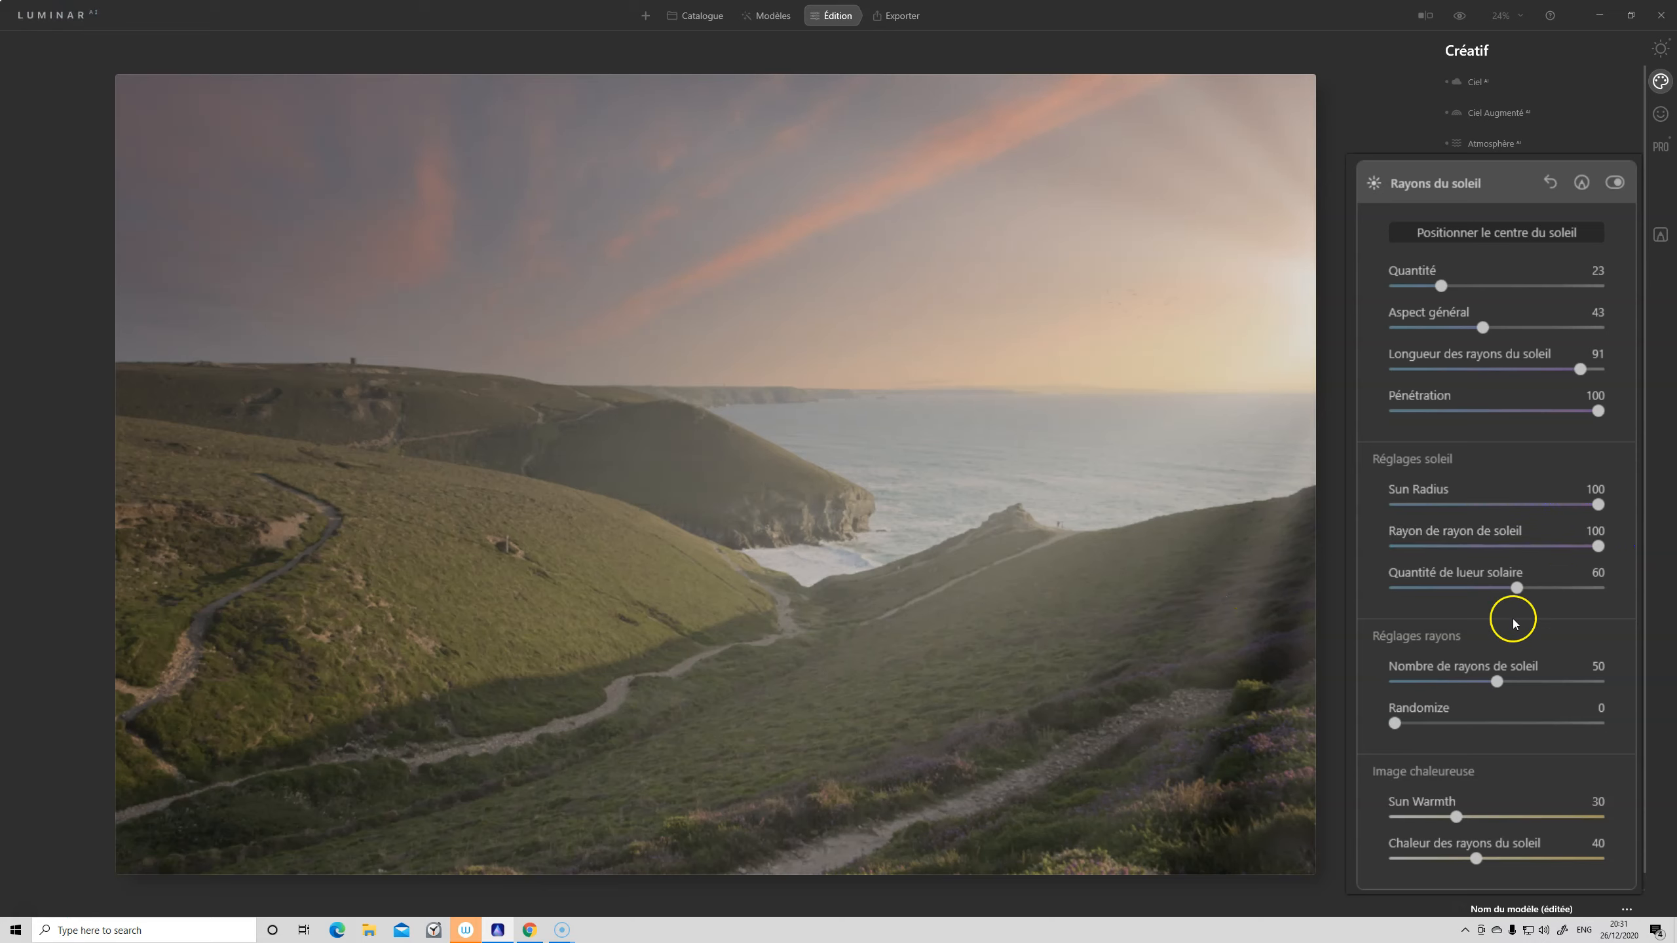
{"action": "left_click_drag", "start_coordinate": [1516, 587], "coordinate": [1619, 590]}
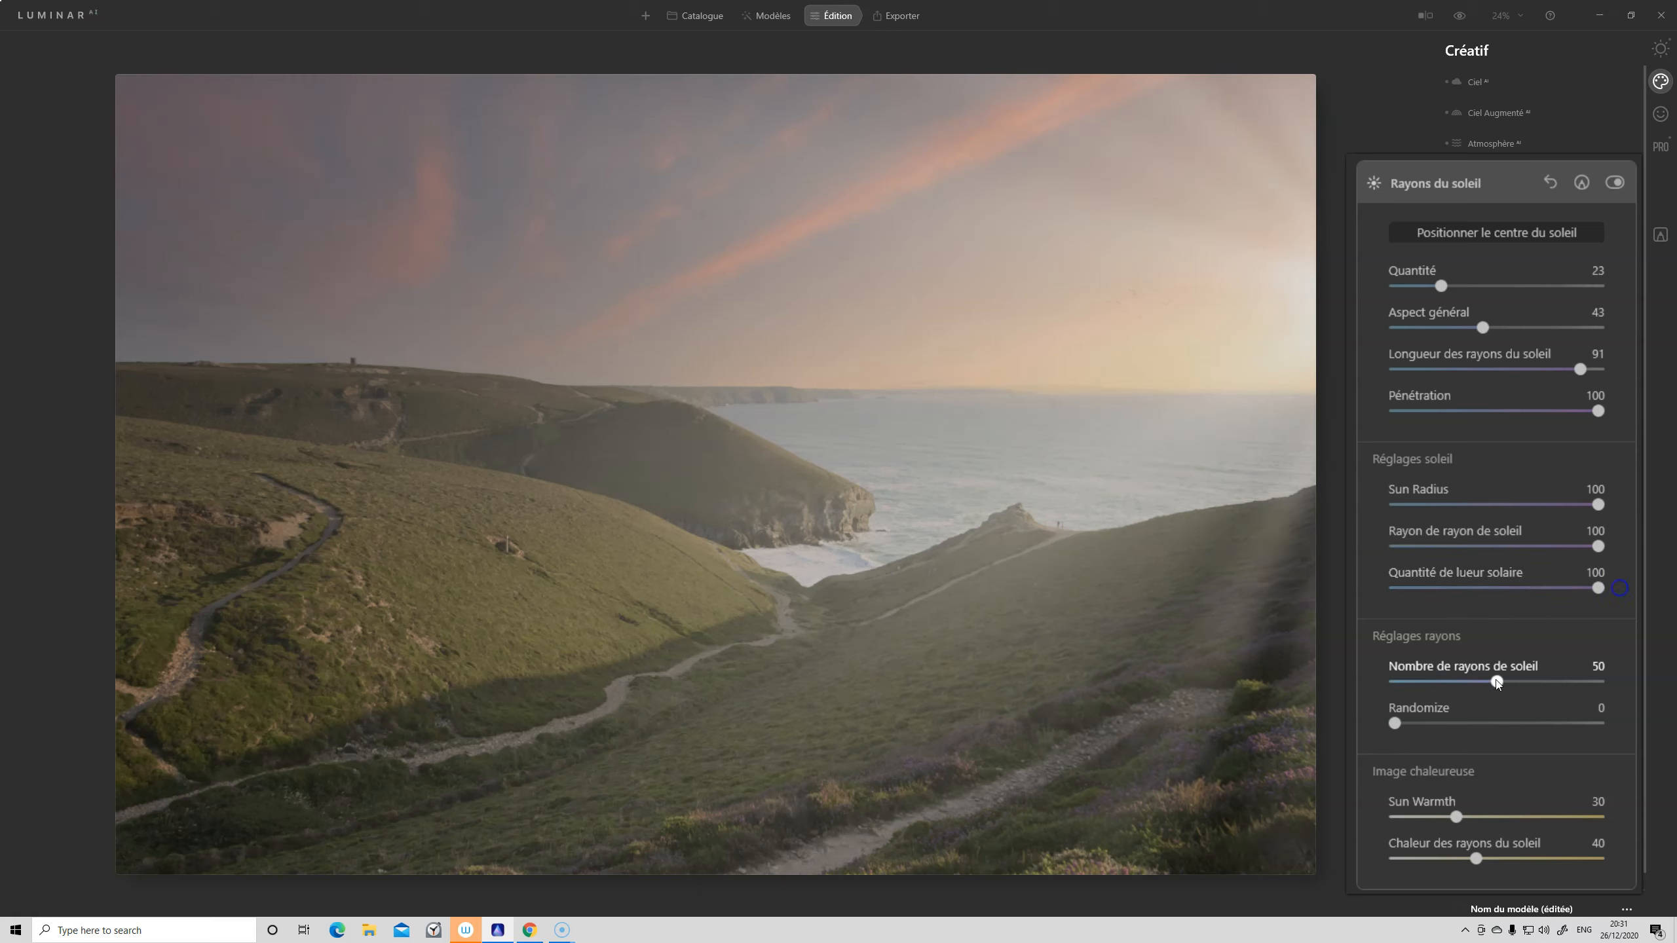
Set Nombre de rayons de soleil to 4, Sun Warmth to 60 and Chaleur des rayons du soleil to 53
{"action": "left_click_drag", "start_coordinate": [1480, 679], "coordinate": [1406, 685]}
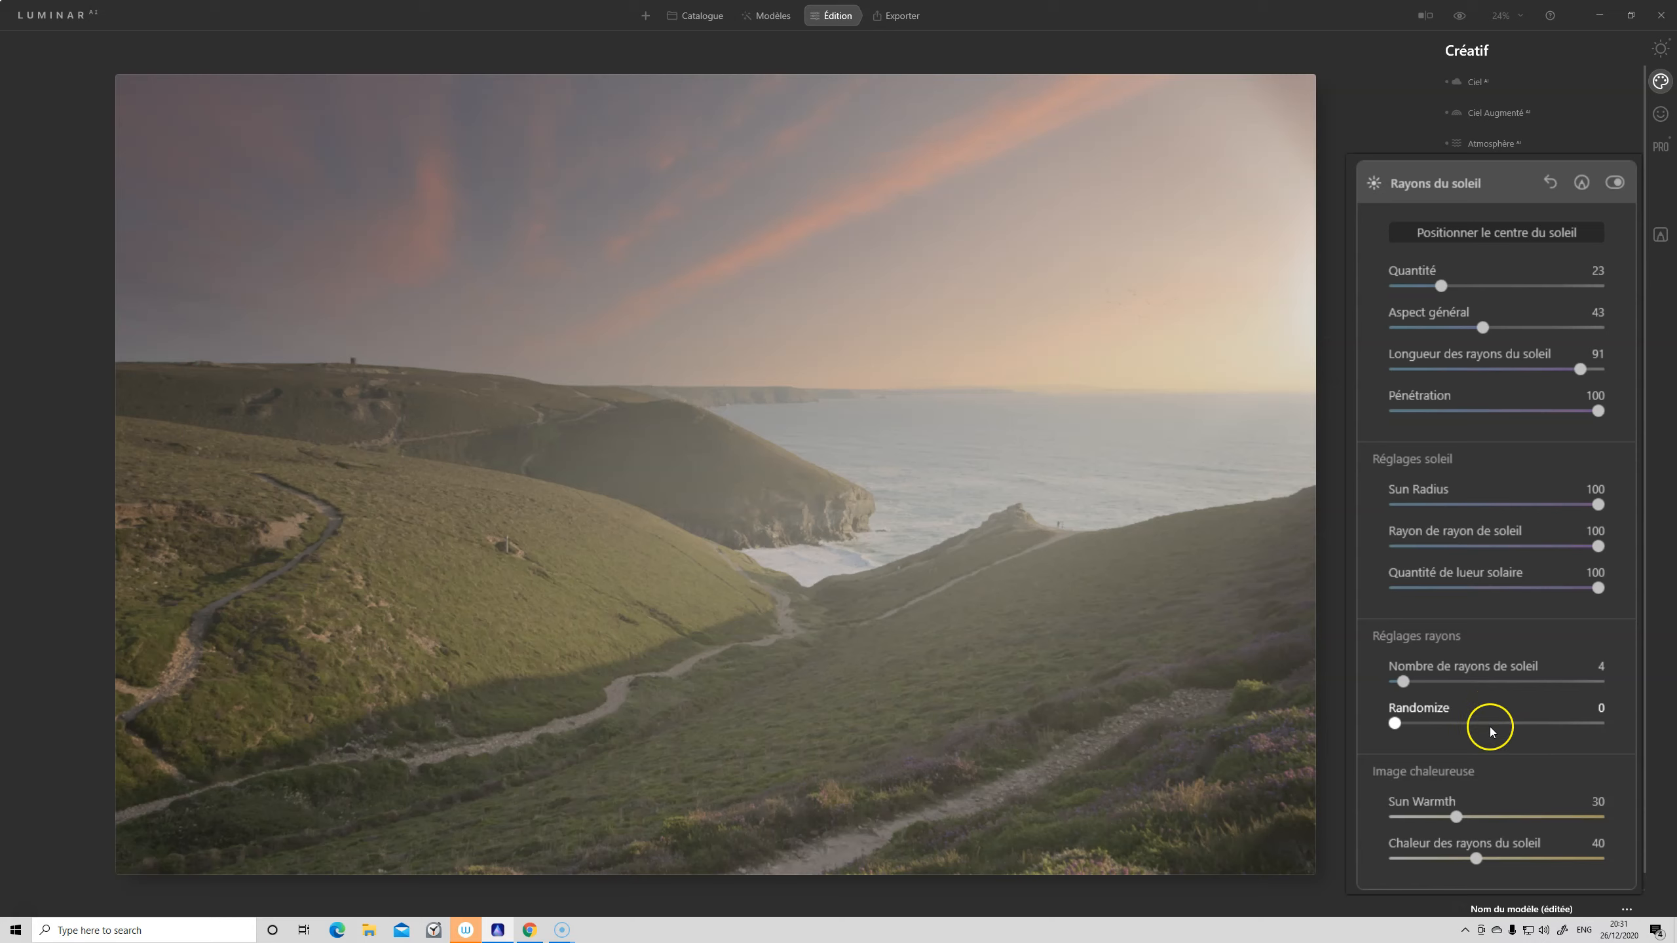
{"action": "left_click", "coordinate": [1458, 817]}
{"action": "left_click_drag", "start_coordinate": [1473, 819], "coordinate": [1503, 859]}
{"action": "left_click", "coordinate": [1477, 859]}
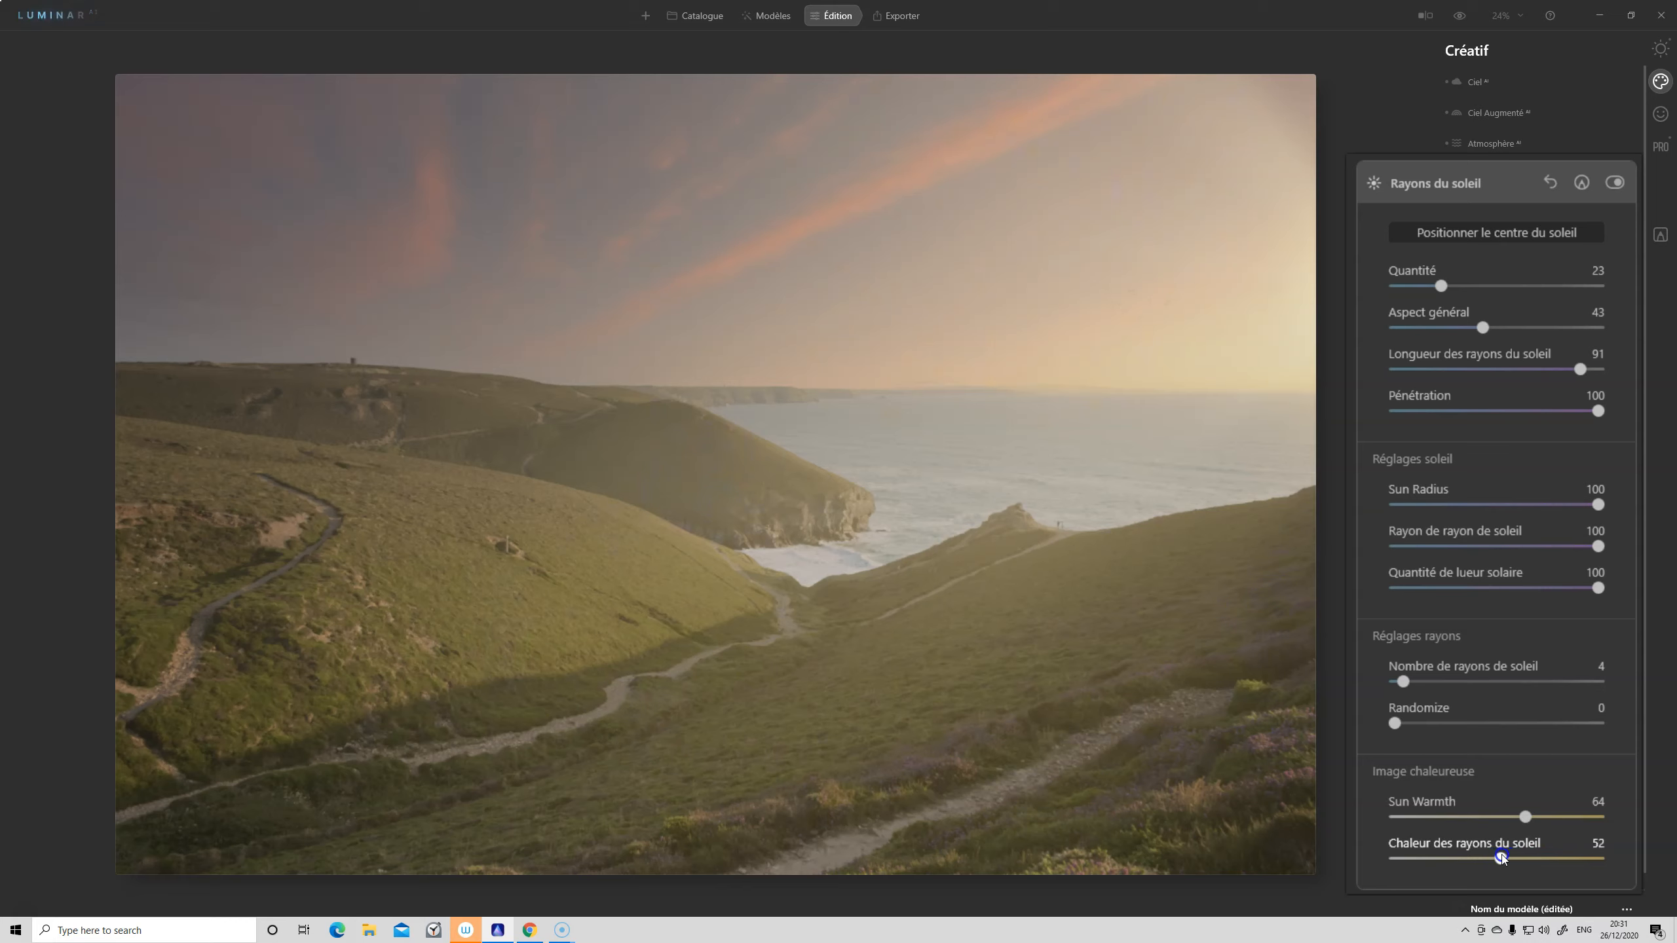
{"action": "left_click", "coordinate": [1525, 817]}
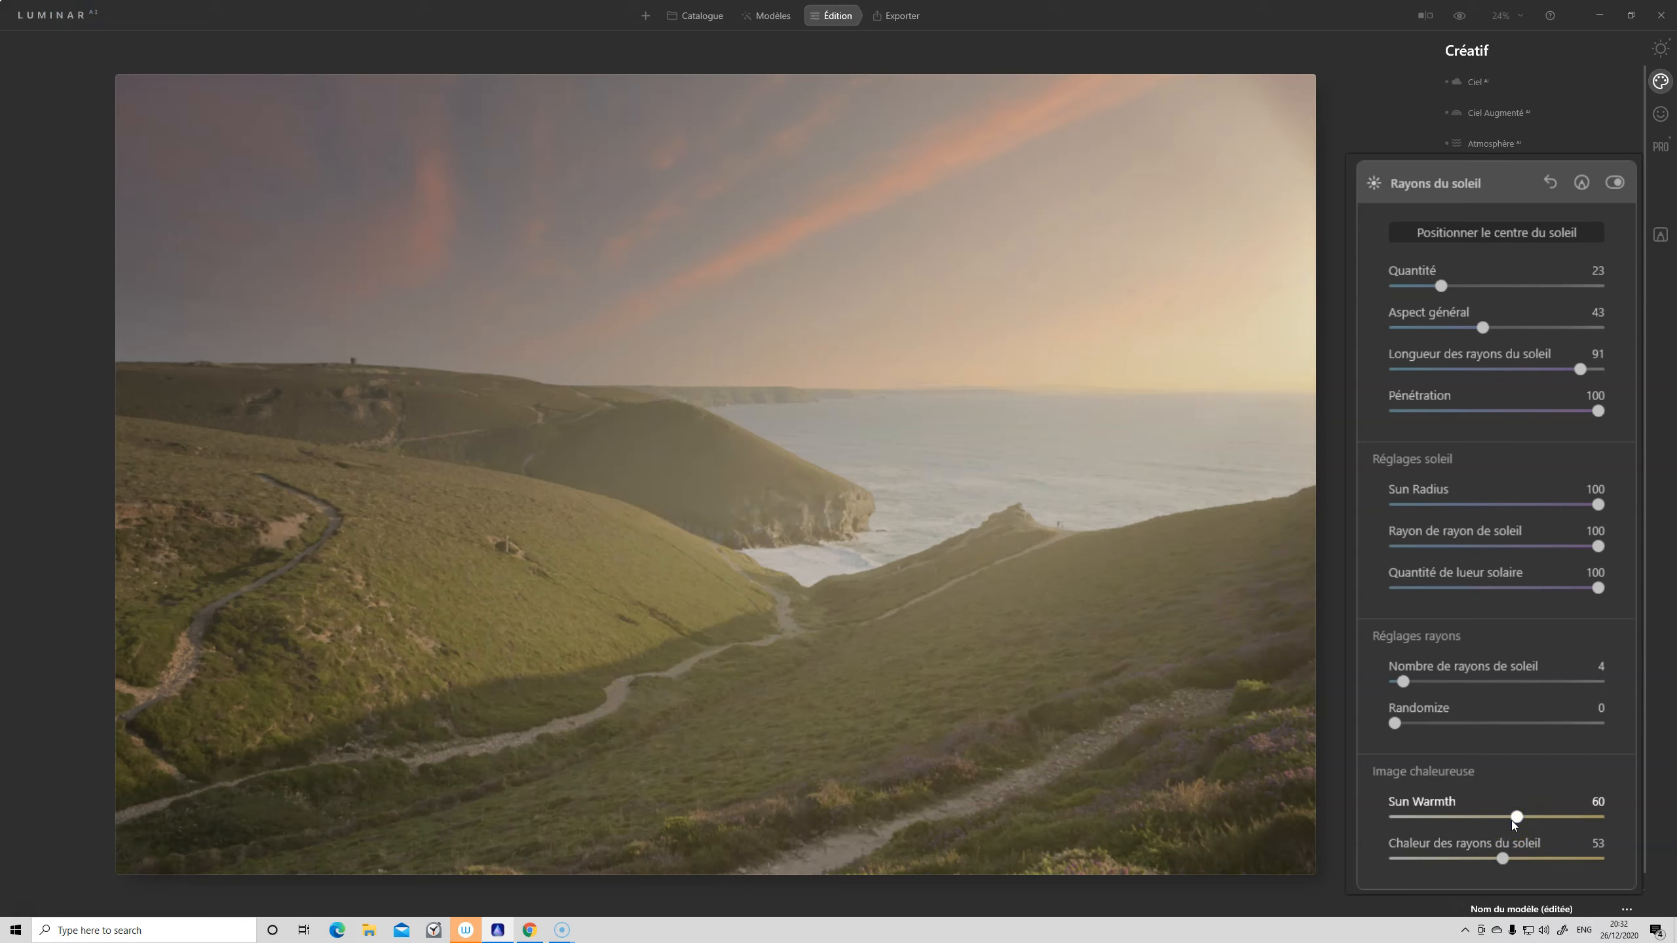
Compare the photo without the effect, and reduce Aspect général to 11 and Quantité to 10
{"action": "left_click", "coordinate": [1614, 181]}
{"action": "left_click", "coordinate": [1615, 181]}
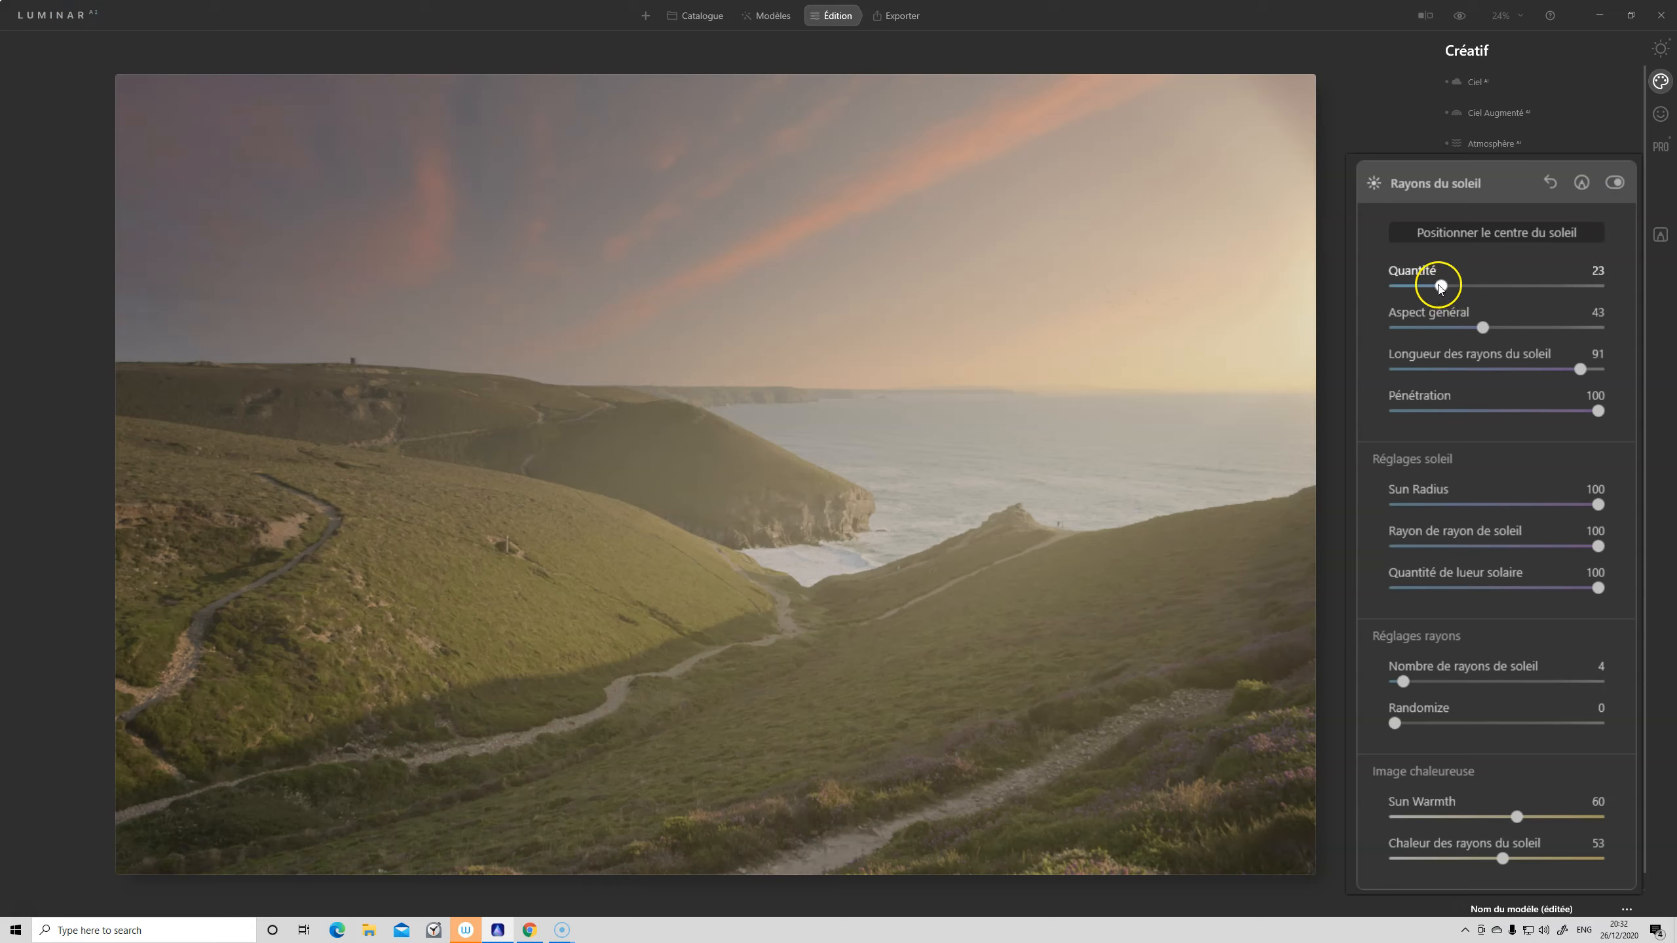
{"action": "left_click_drag", "start_coordinate": [1483, 326], "coordinate": [1482, 326]}
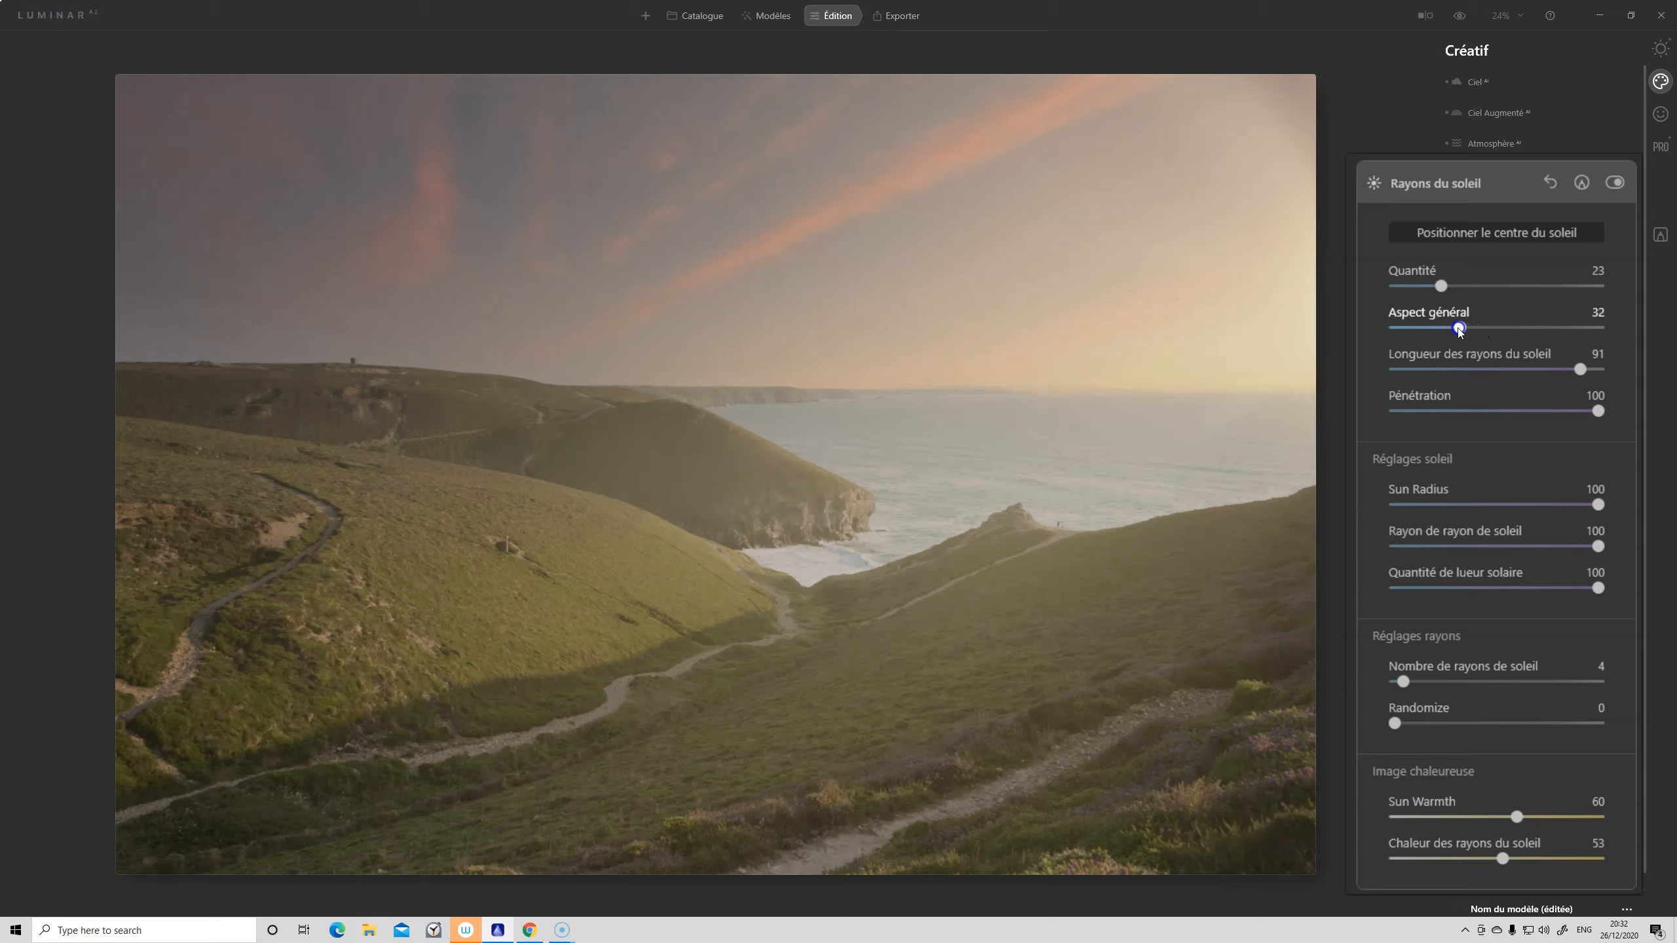
{"action": "mouse_move", "coordinate": [1430, 332]}
{"action": "left_mouse_down"}
{"action": "mouse_move", "coordinate": [1374, 335]}
{"action": "mouse_move", "coordinate": [1419, 331]}
{"action": "left_mouse_up"}
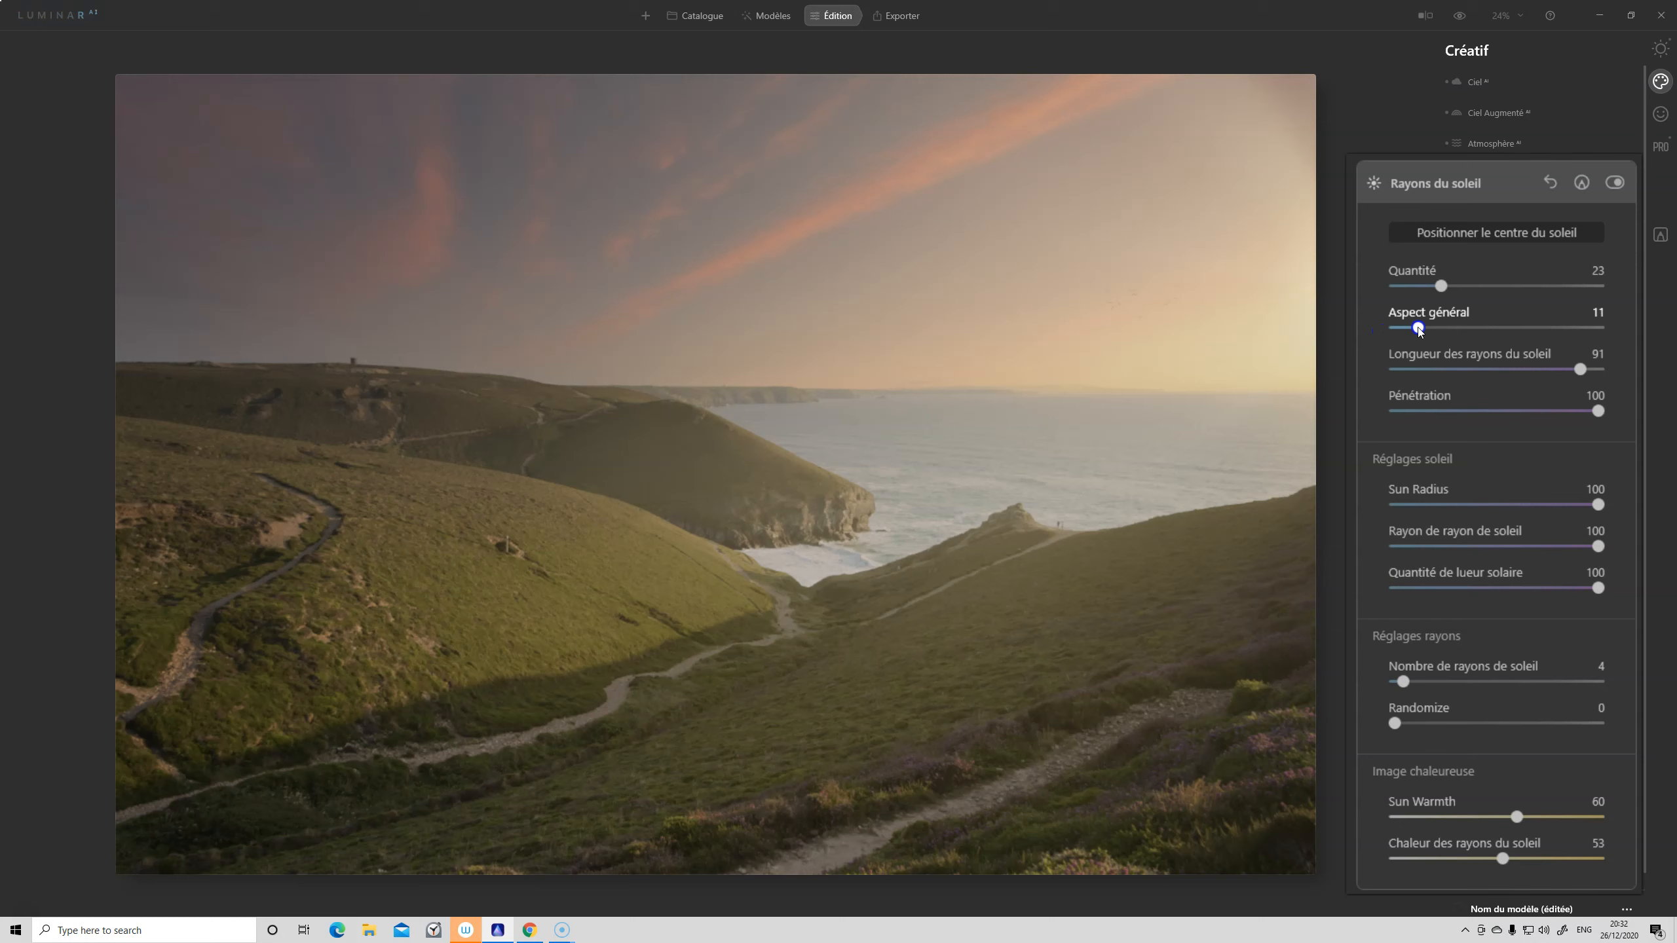
{"action": "left_click", "coordinate": [1441, 286]}
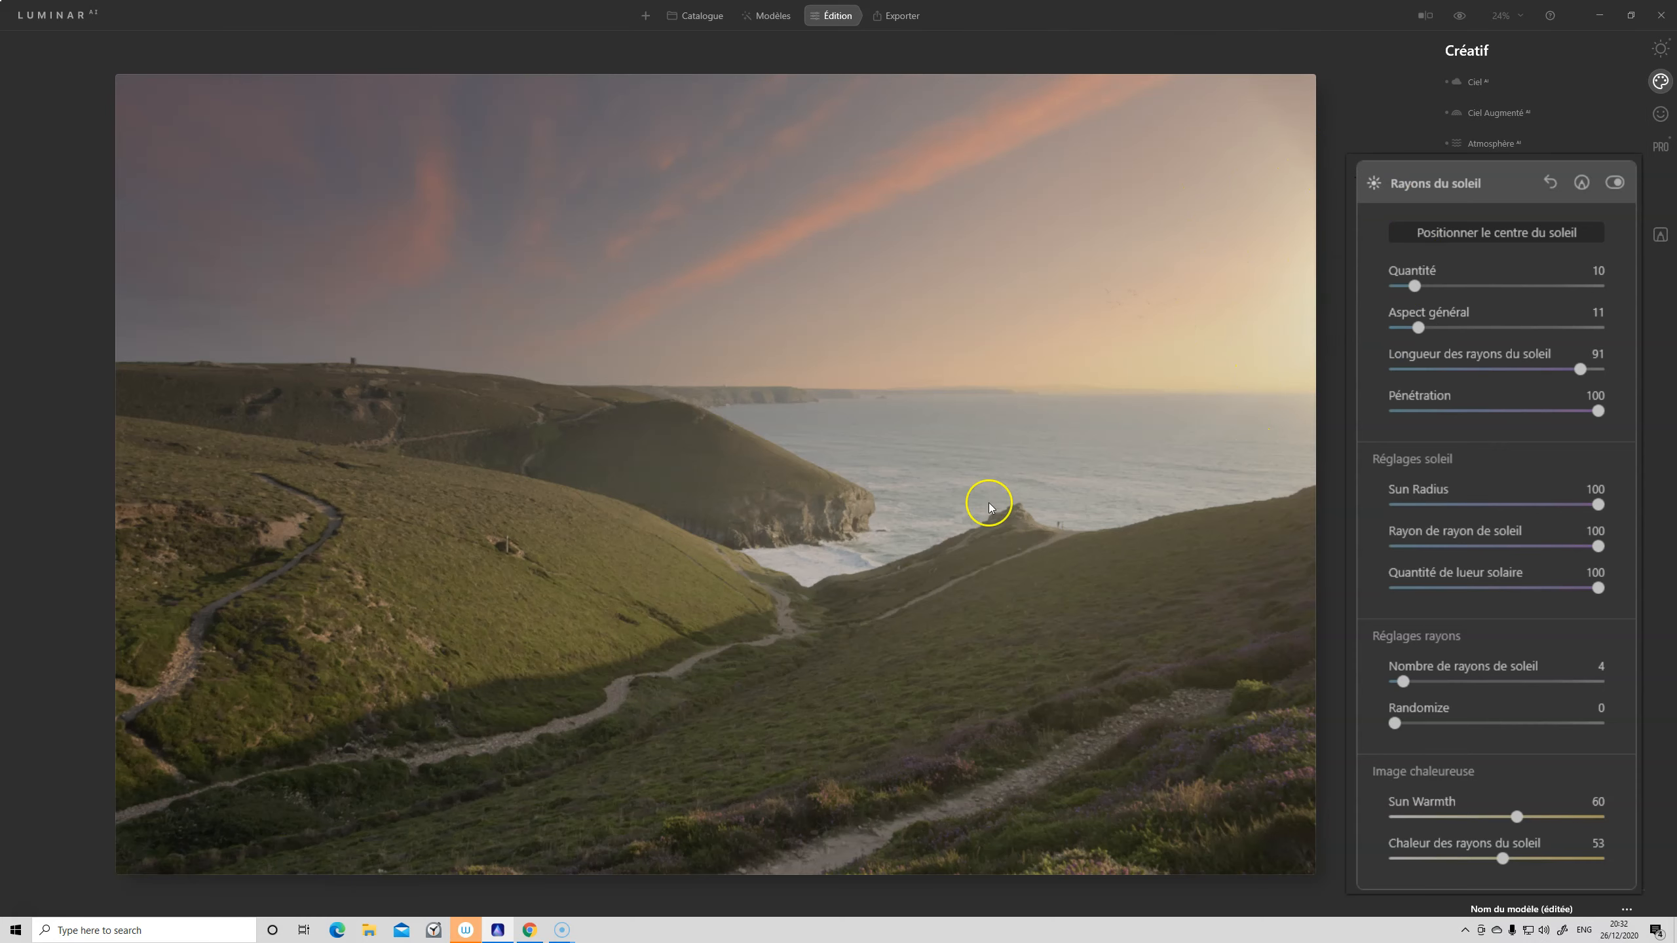
Switch the Rayons du soleil effect off and on repeatedly to compare the photo before and after
{"action": "left_click", "coordinate": [1616, 180]}
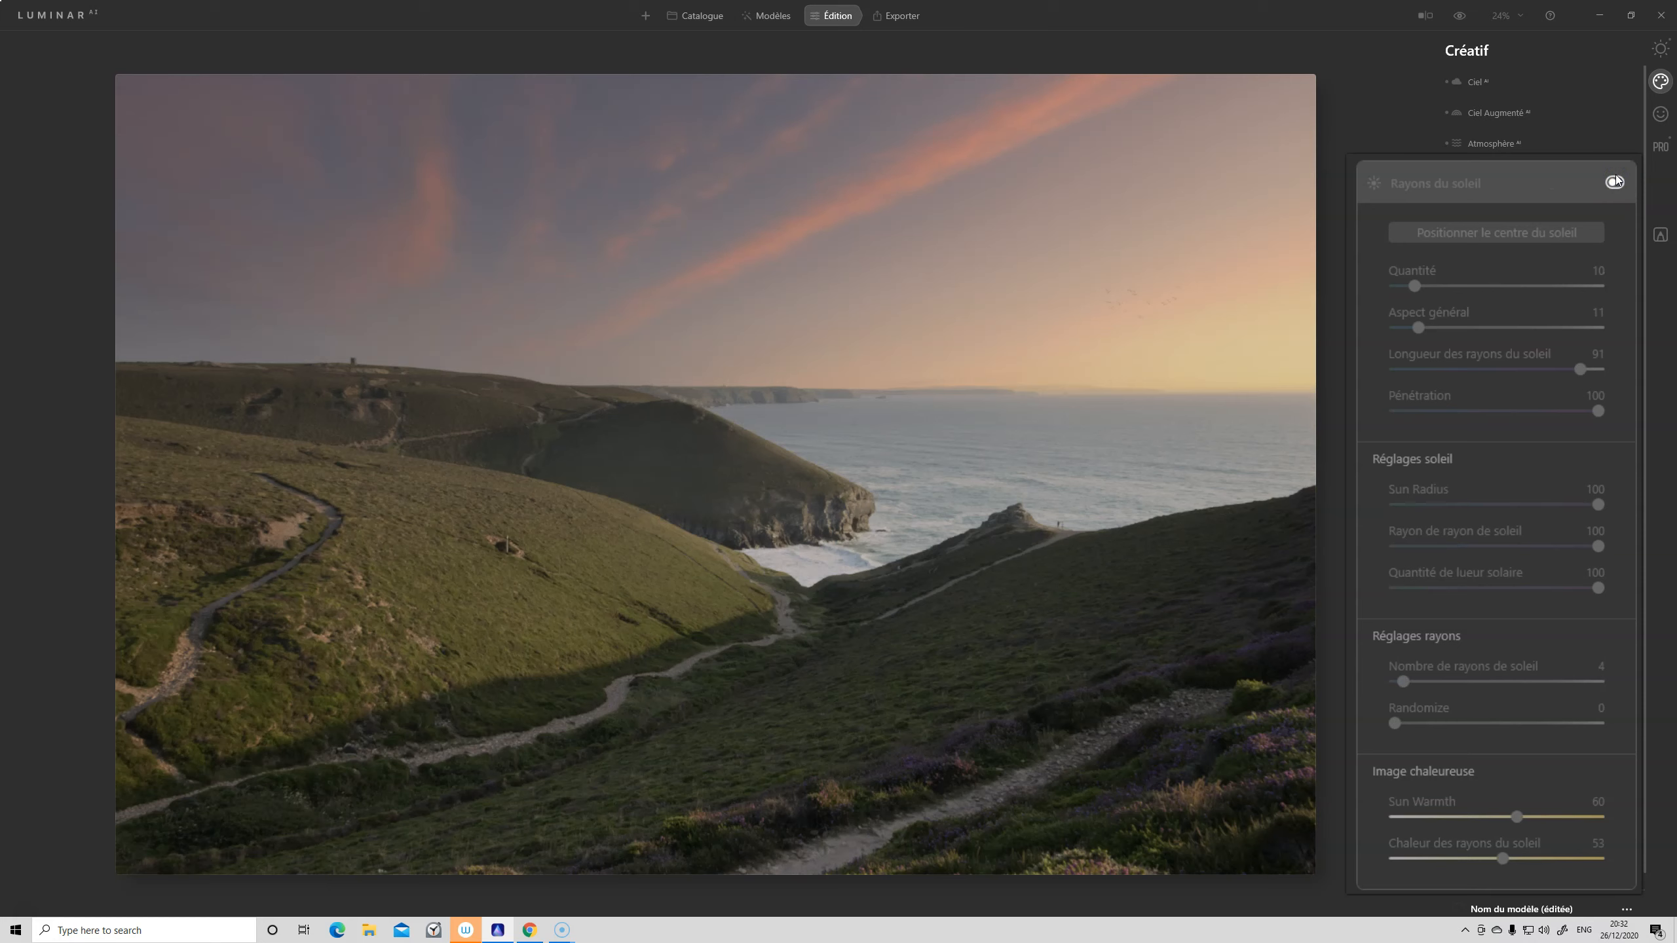
{"action": "left_click", "coordinate": [1615, 179]}
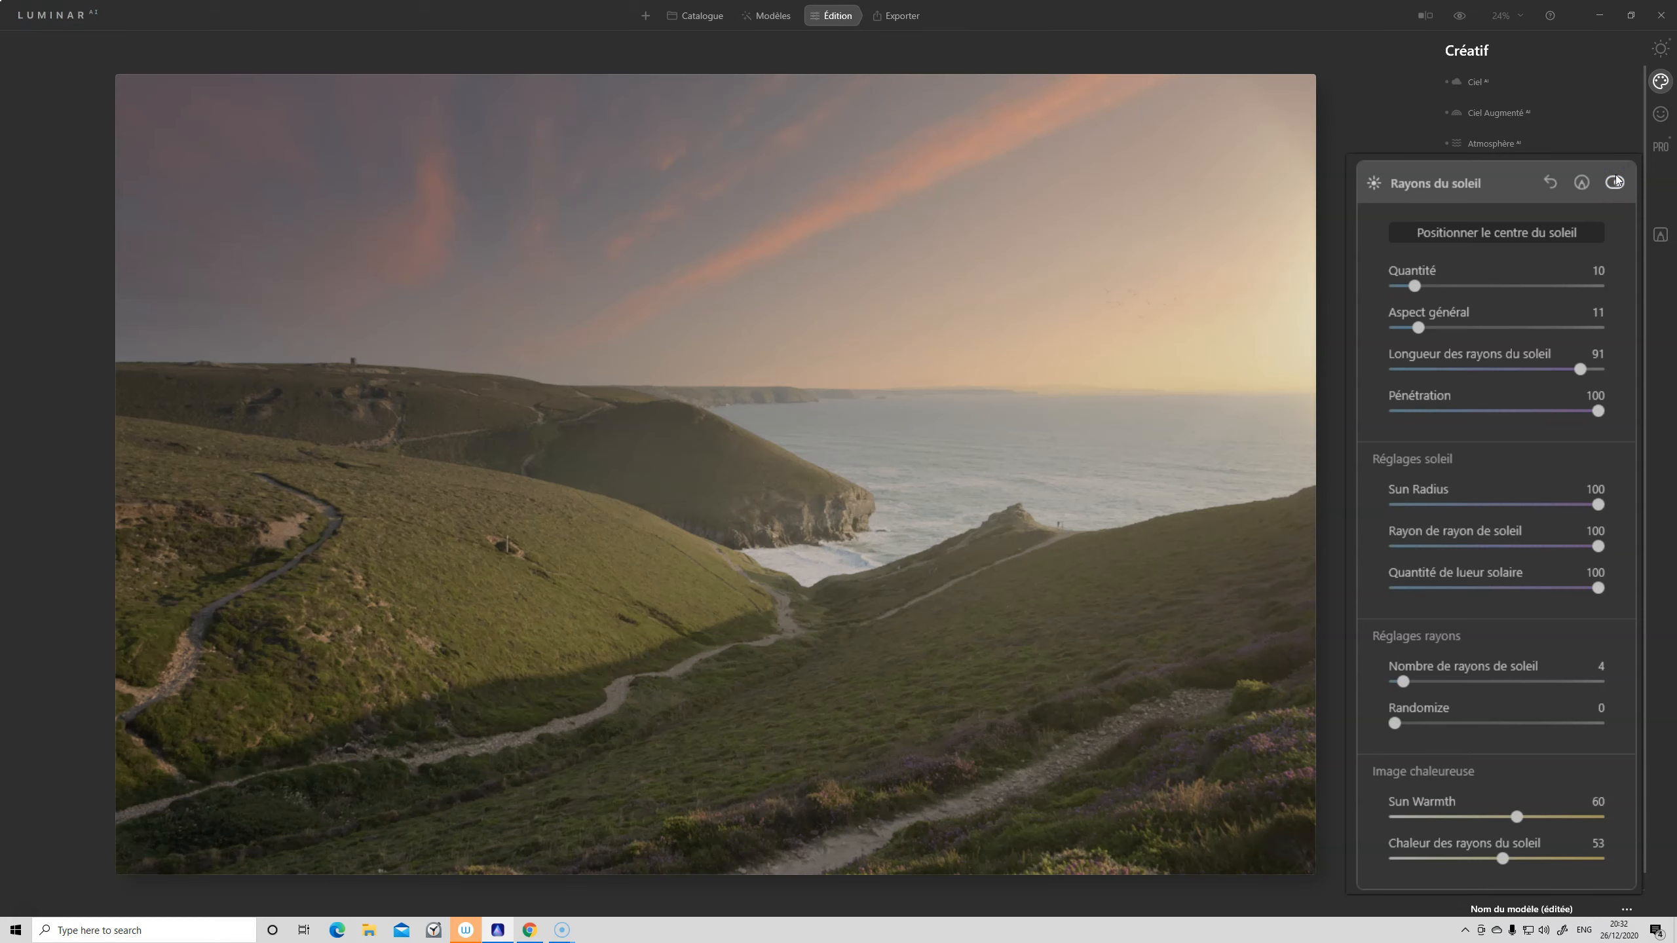
{"action": "left_click", "coordinate": [1615, 181]}
{"action": "left_click", "coordinate": [1616, 181]}
Increase Nombre de rayons de soleil to 27 and on to 74
{"action": "left_click_drag", "start_coordinate": [1403, 682], "coordinate": [1441, 688]}
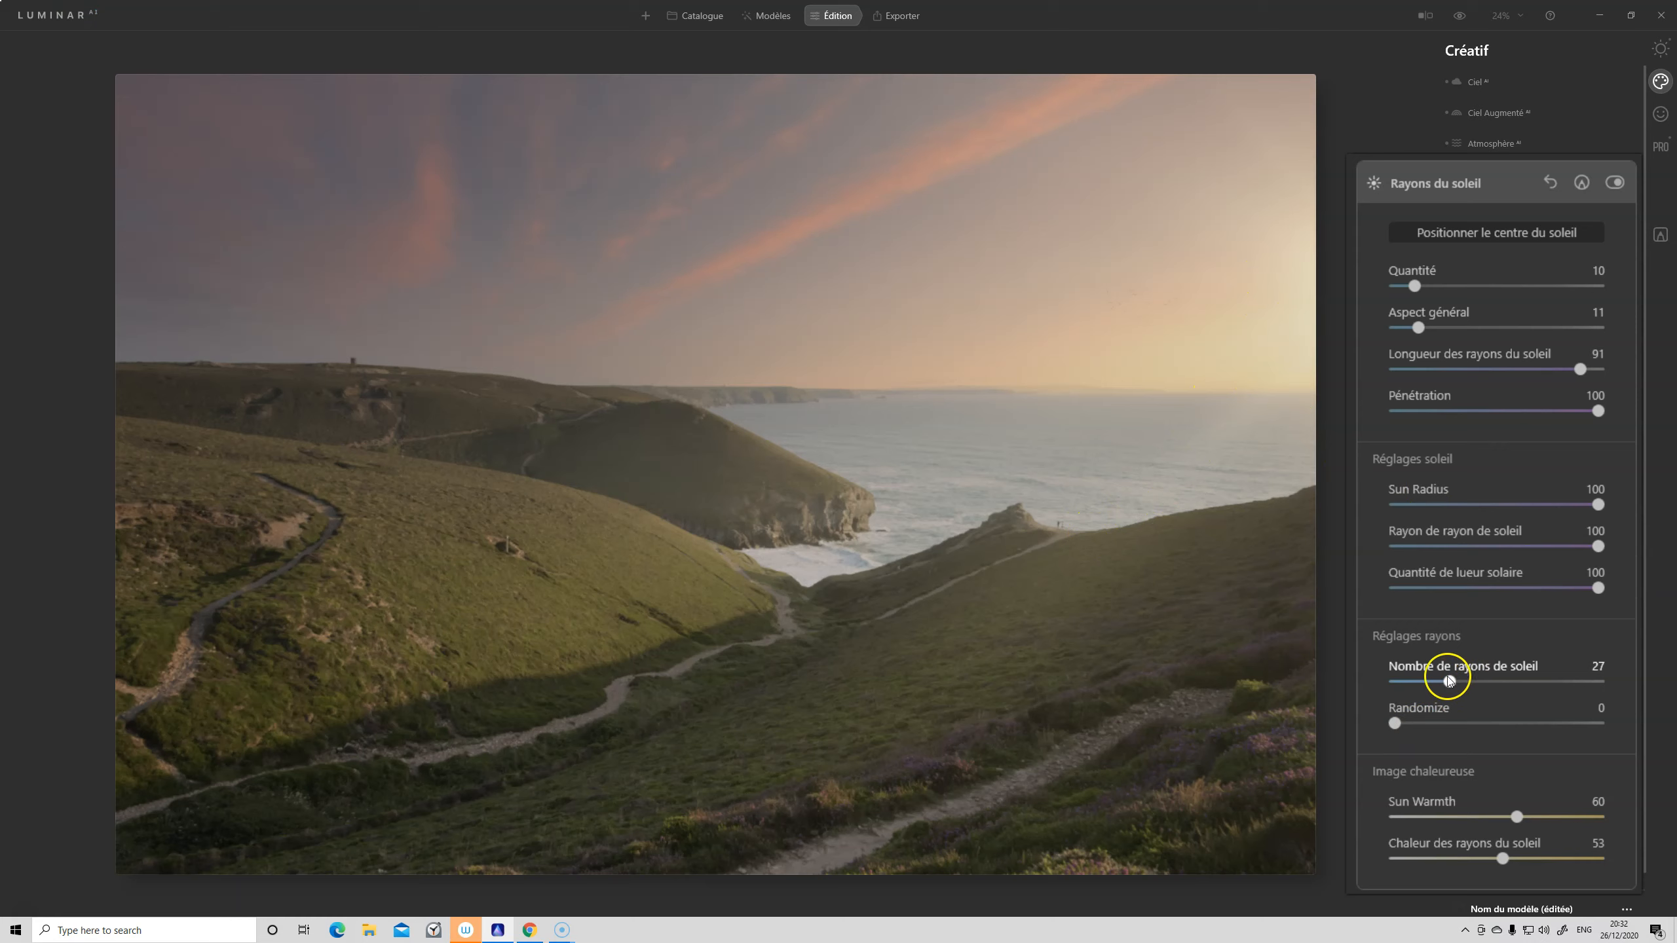
{"action": "left_click_drag", "start_coordinate": [1457, 676], "coordinate": [1544, 675]}
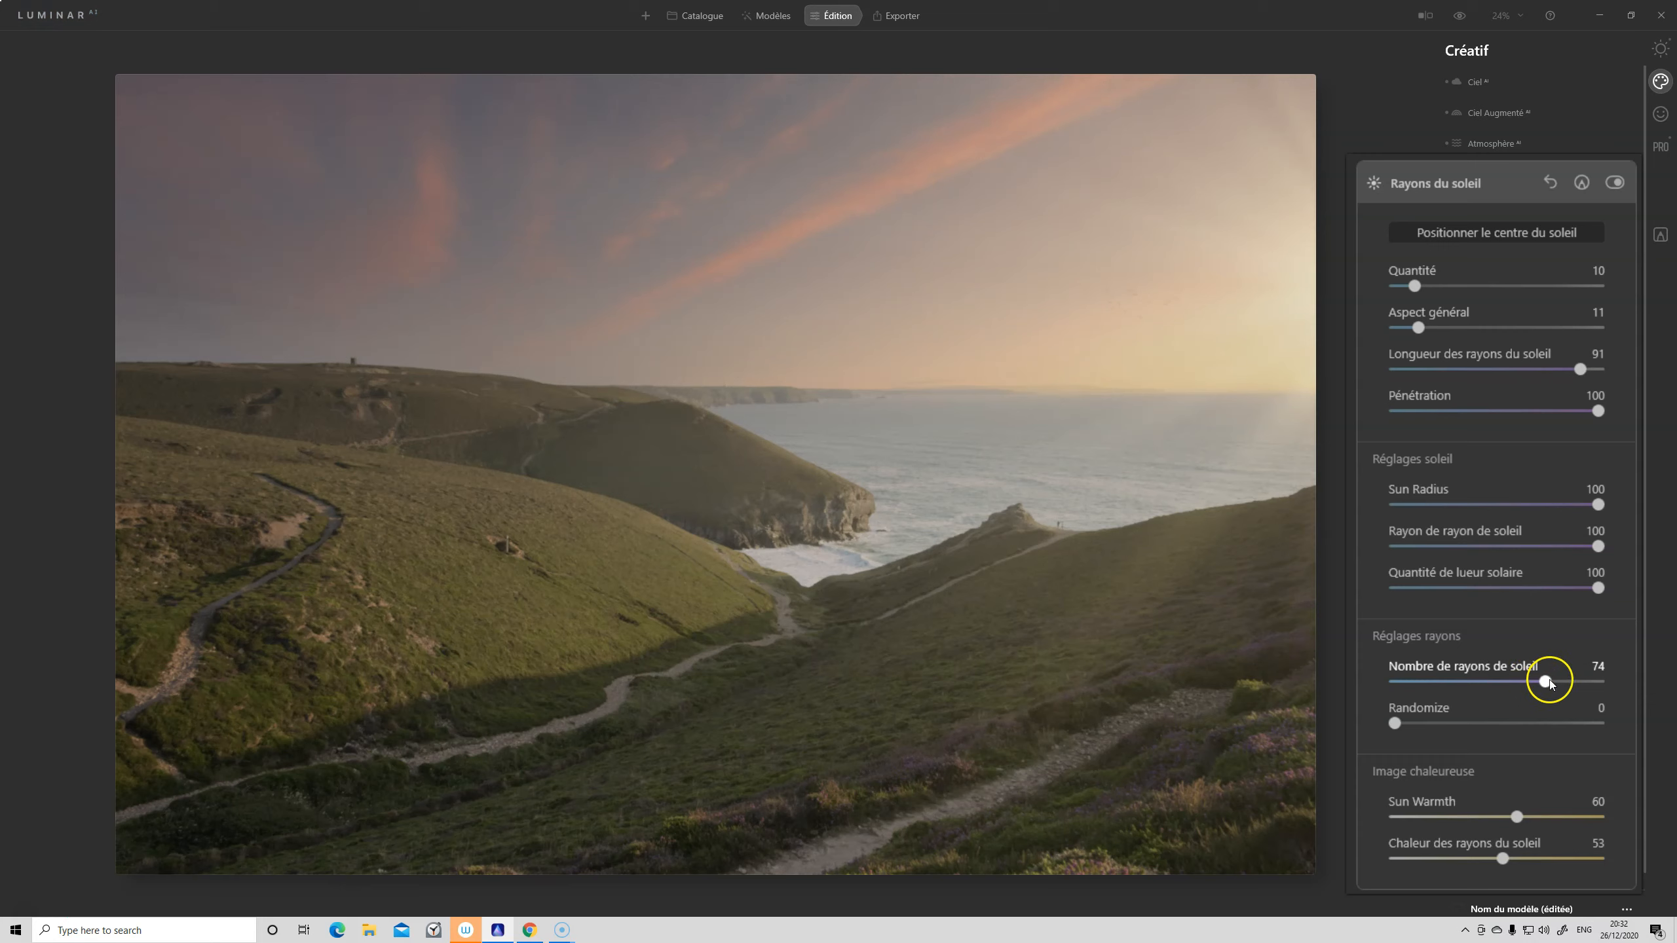
Try Nombre de rayons de soleil at 84, reduce it to 5, and compare the photo with and without the Rayons du soleil effect
{"action": "left_click_drag", "start_coordinate": [1549, 682], "coordinate": [1570, 684]}
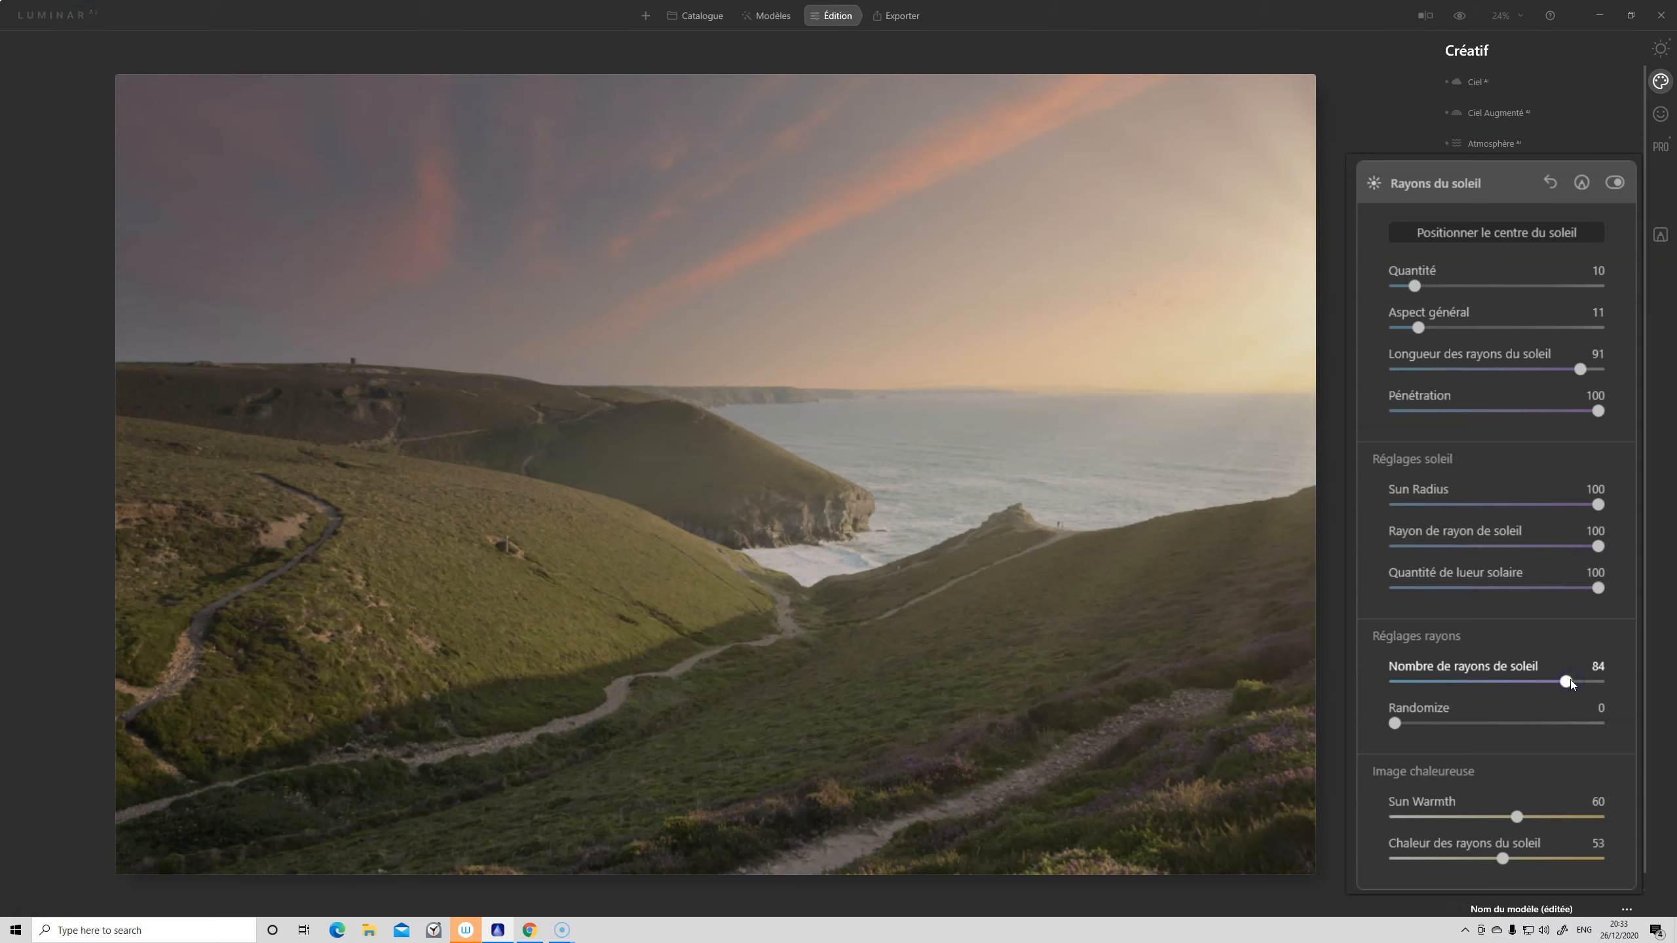
{"action": "left_click_drag", "start_coordinate": [1561, 683], "coordinate": [1417, 687]}
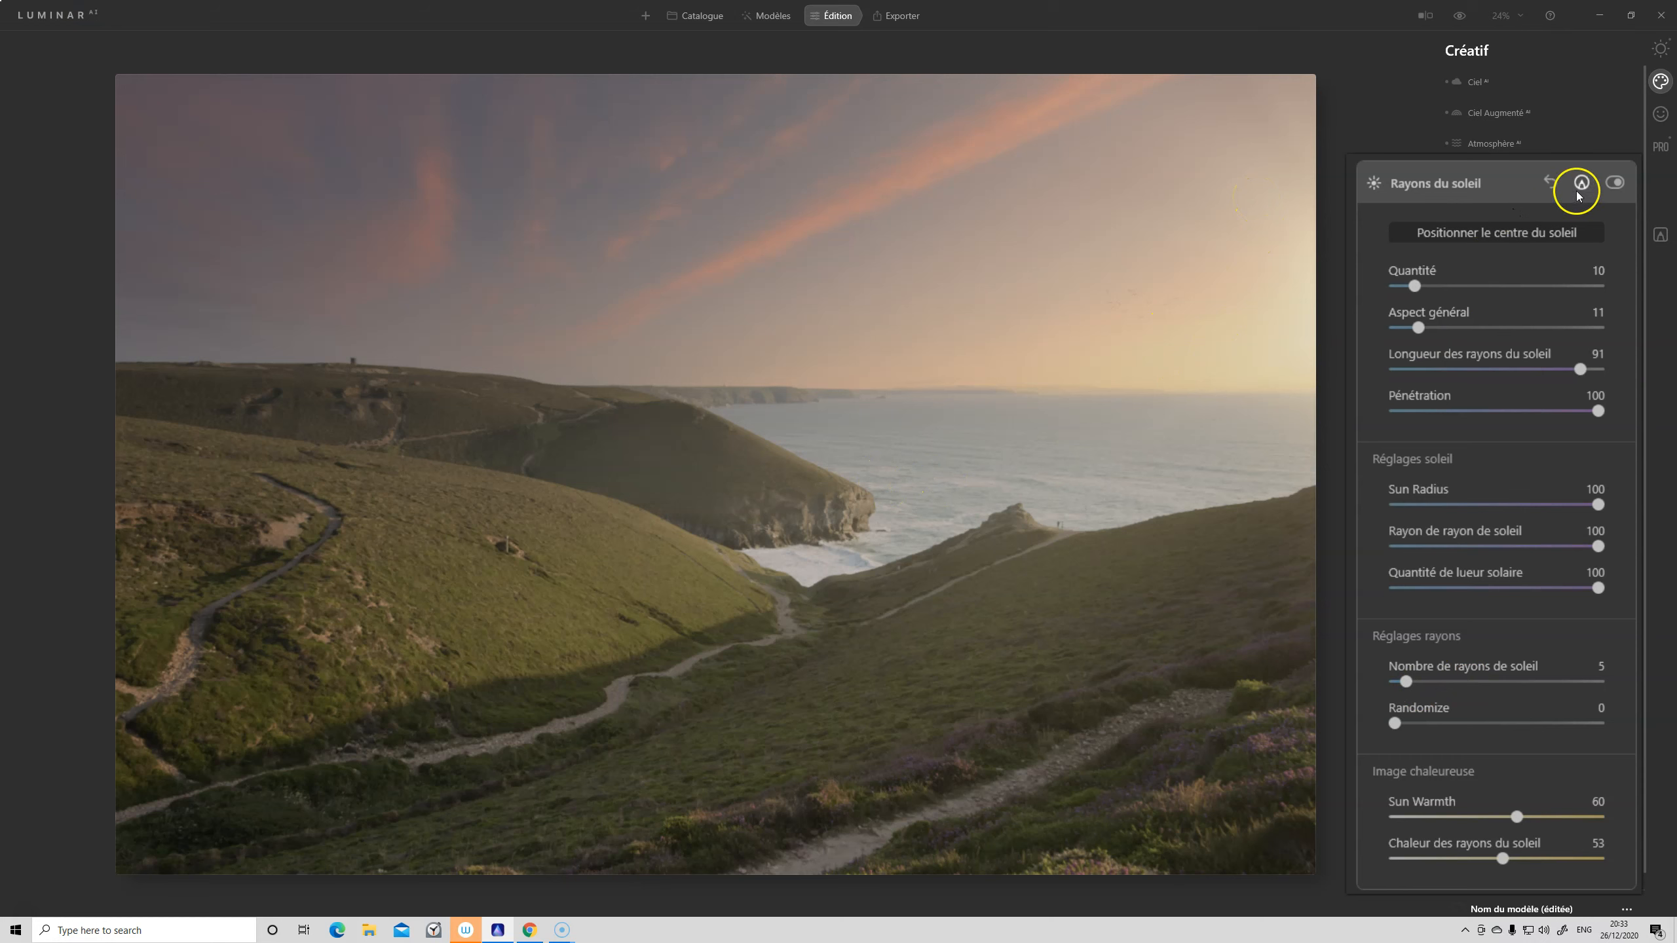
{"action": "left_click", "coordinate": [1609, 182]}
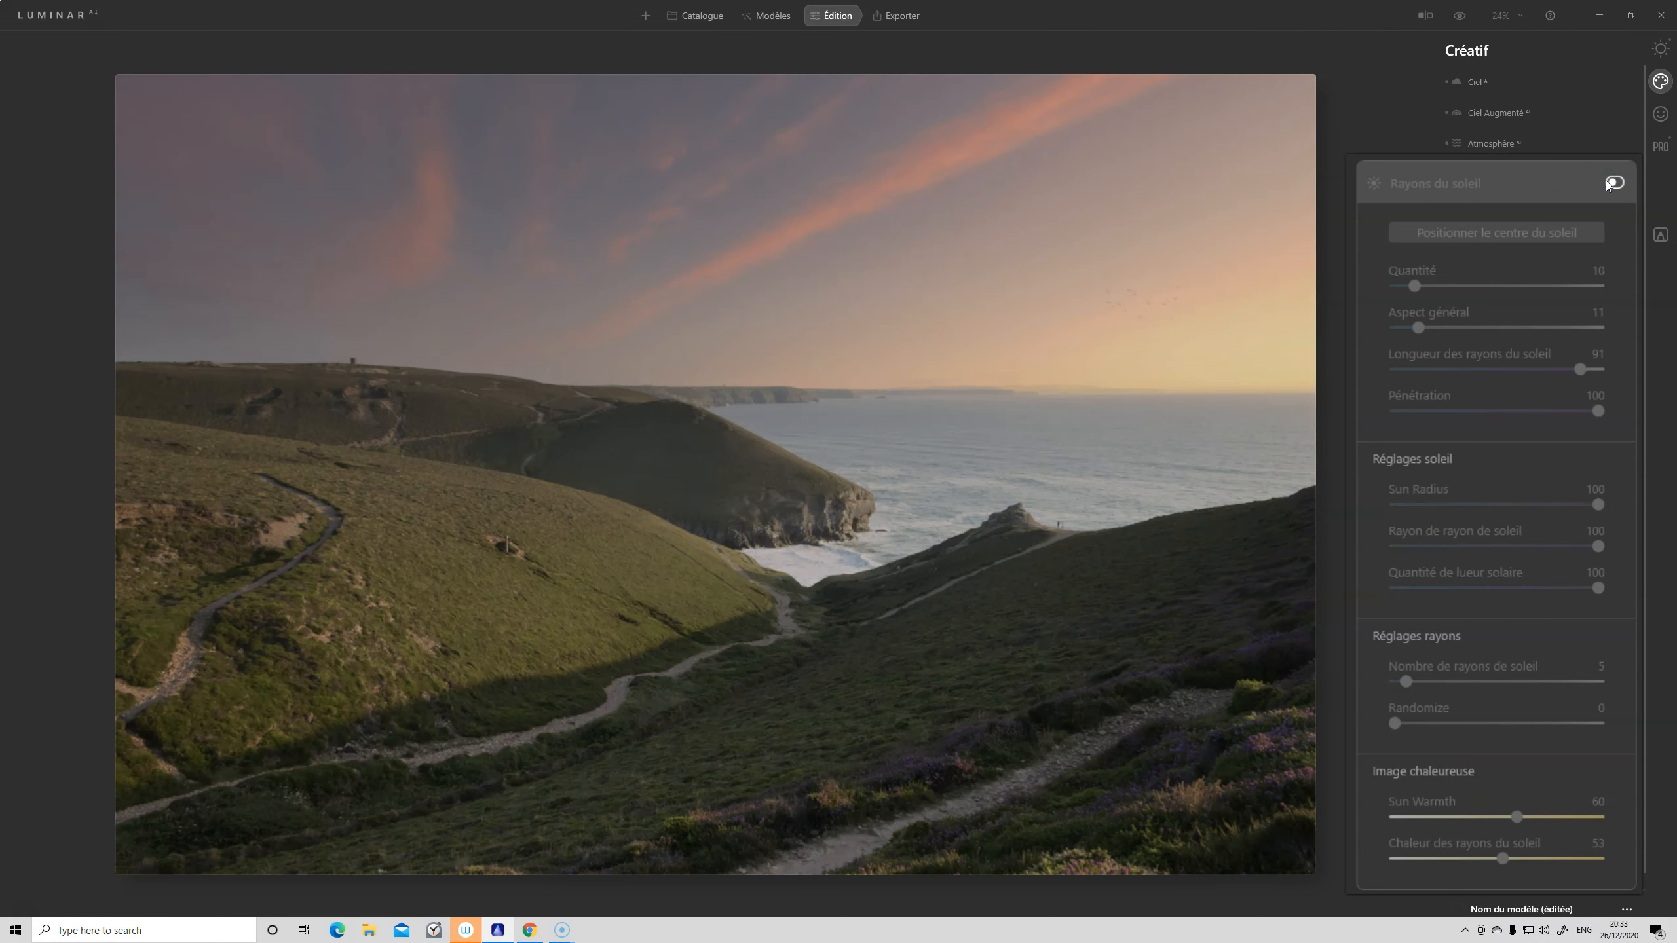
{"action": "left_click", "coordinate": [1610, 183]}
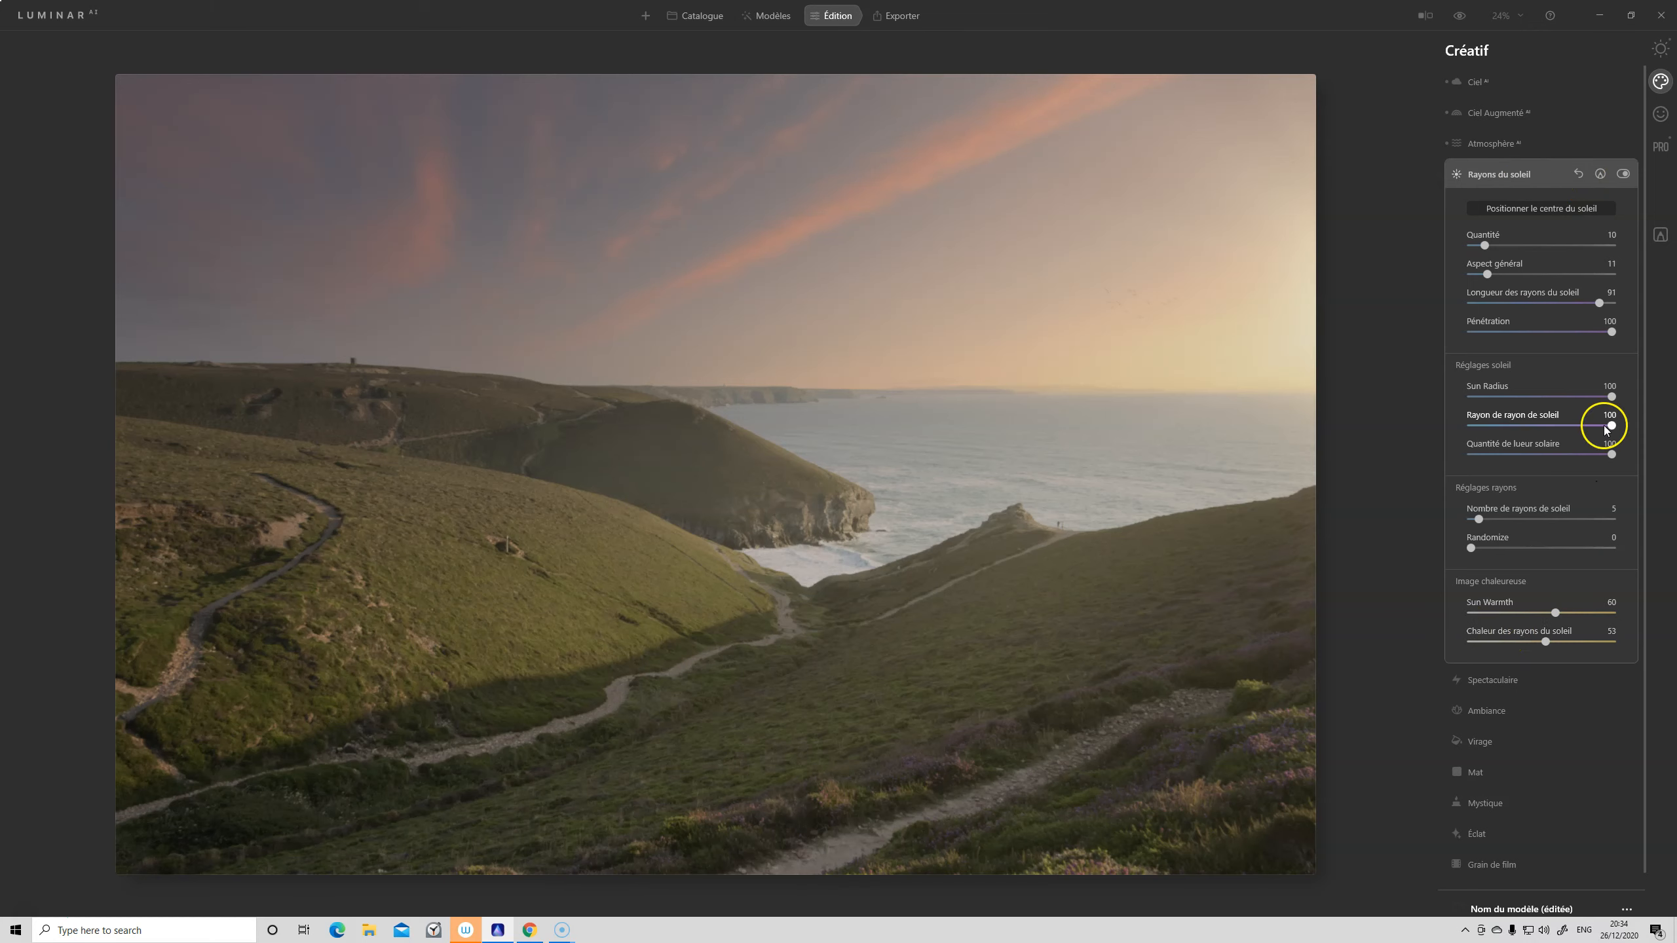
Collapse the Rayons du soleil settings, keeping the effect applied to the photo
{"action": "left_click", "coordinate": [1512, 179]}
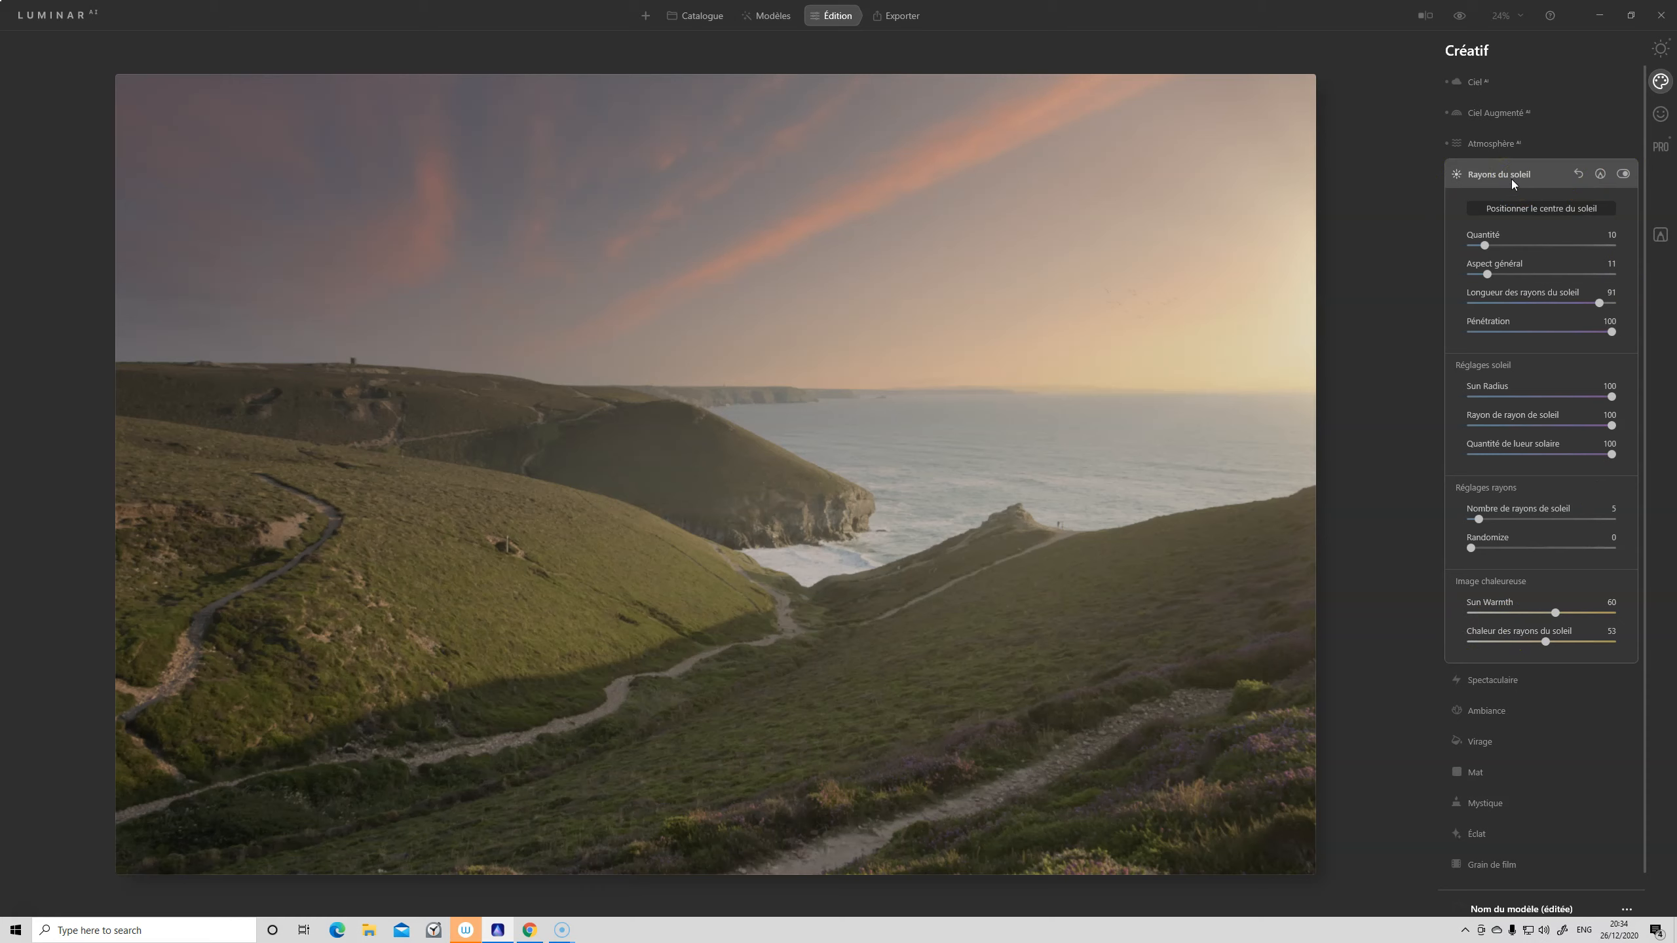
{"action": "left_click", "coordinate": [1512, 179]}
{"action": "left_click", "coordinate": [1489, 217]}
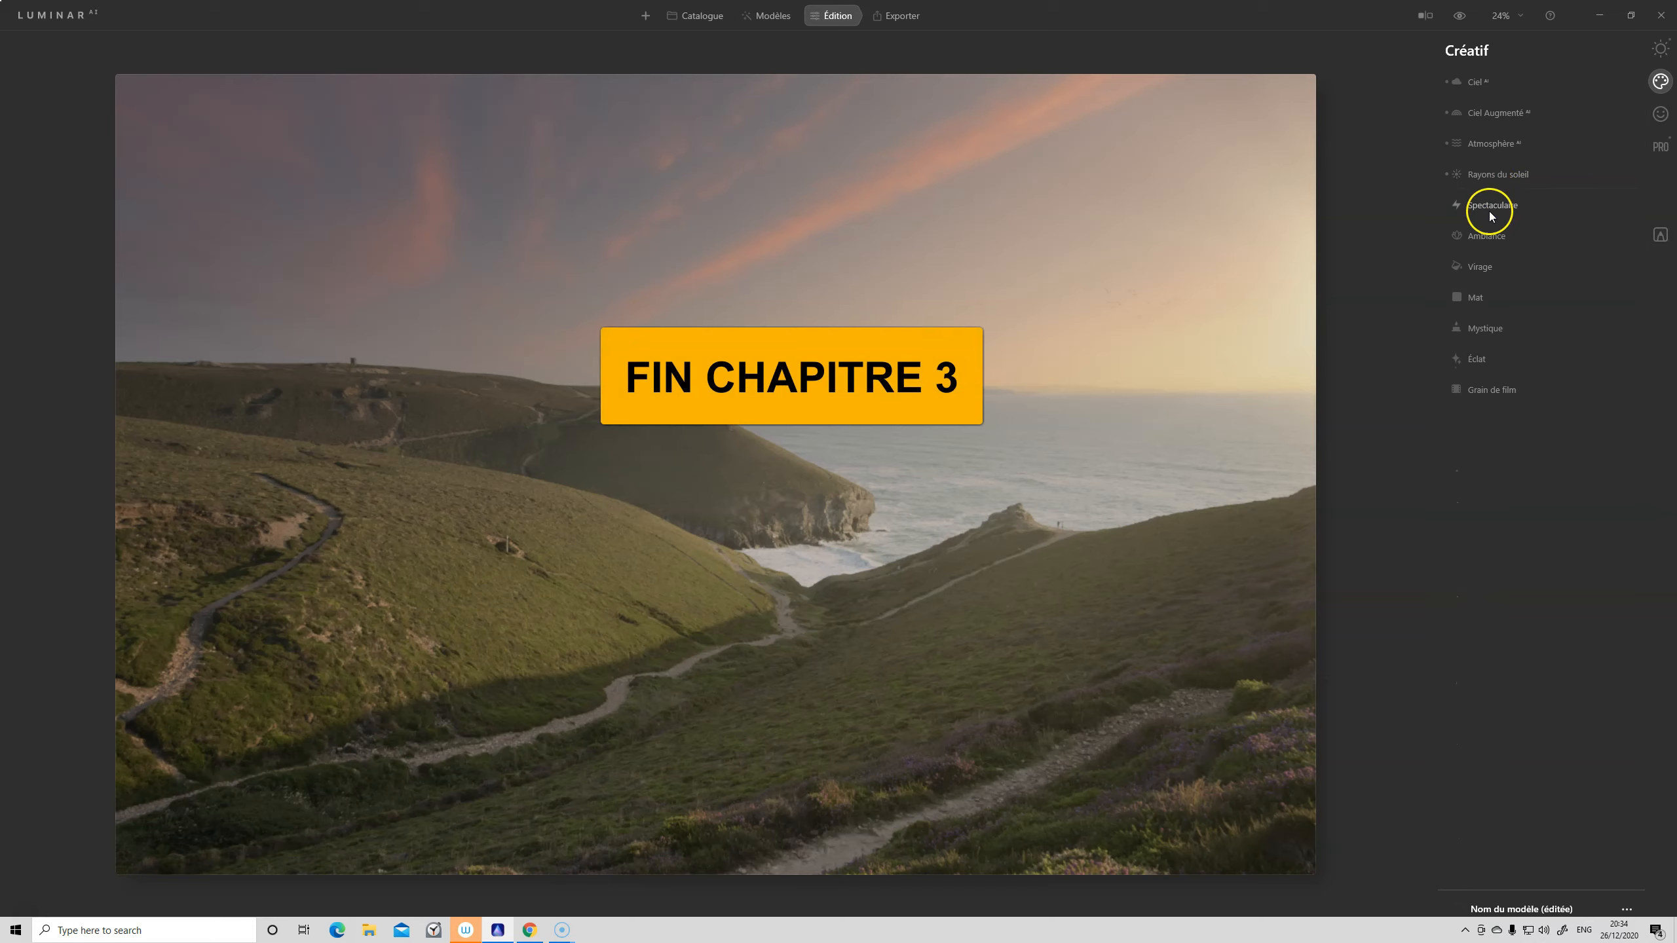